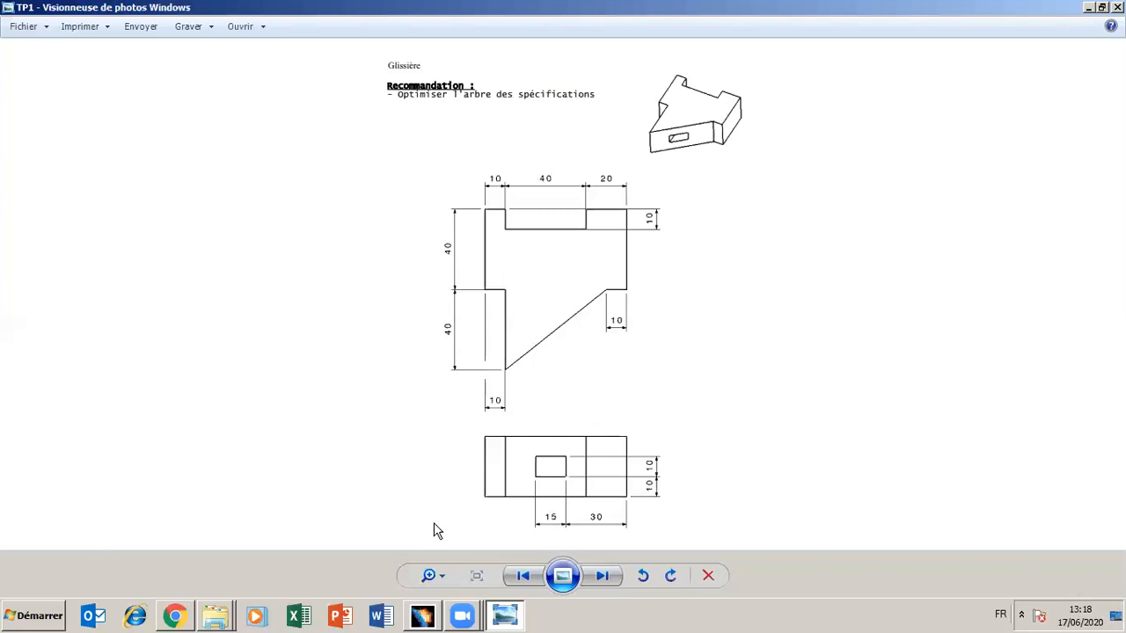
Switch to CATIA V5 and create a new Part Design part named CTP1.
{"action": "left_click", "coordinate": [423, 618]}
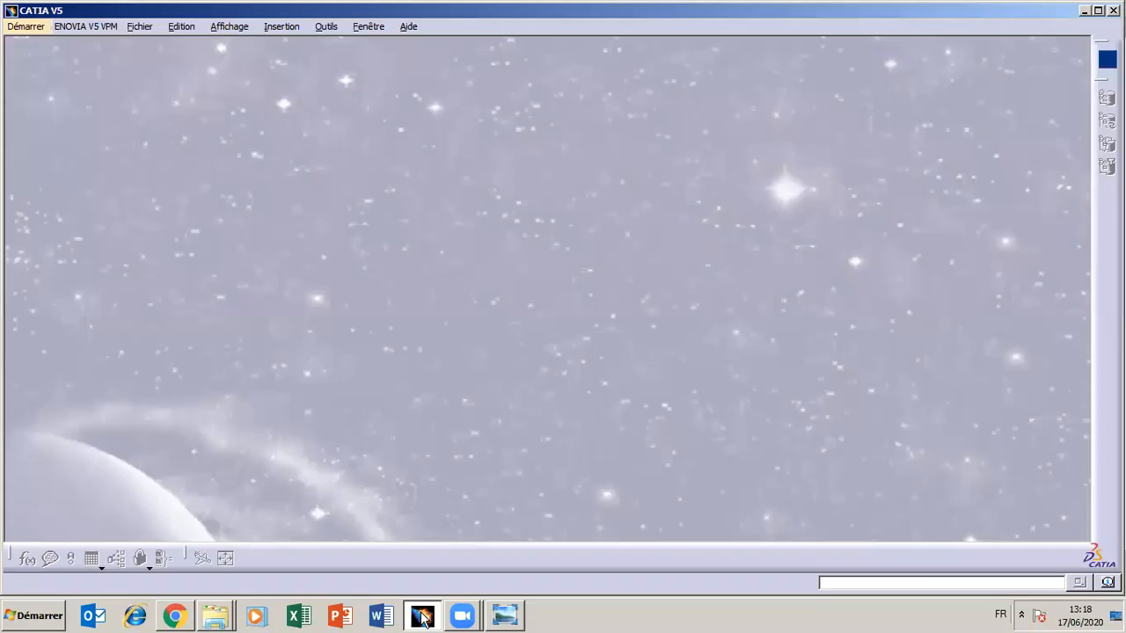
{"action": "left_click", "coordinate": [23, 26]}
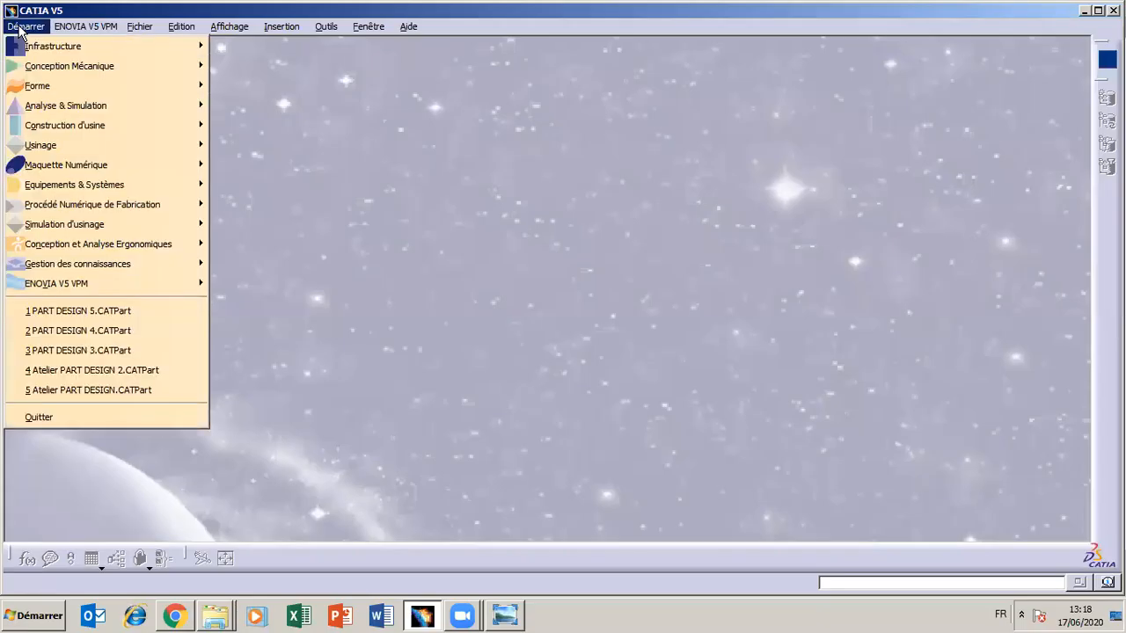
{"action": "mouse_move", "coordinate": [91, 70]}
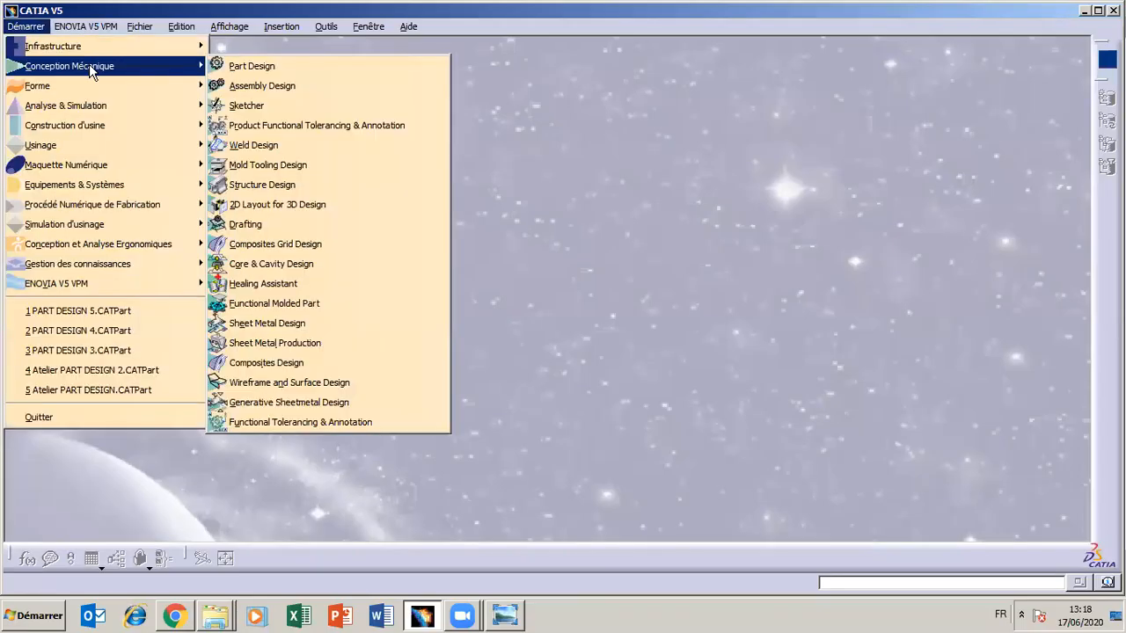
{"action": "left_click", "coordinate": [234, 67]}
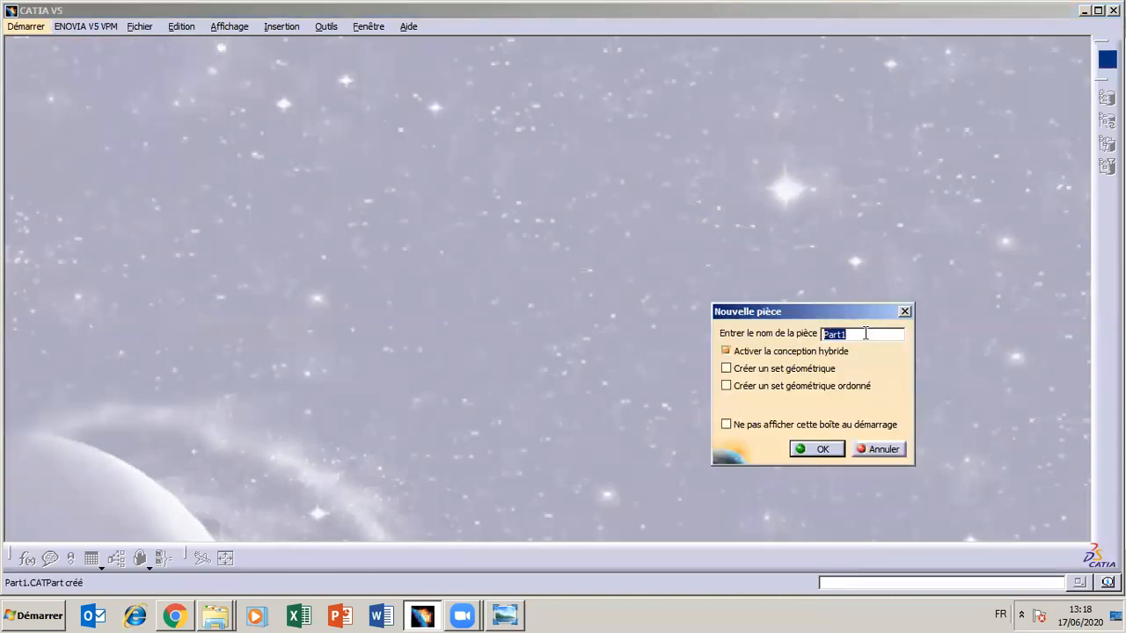
{"action": "type", "text": "CTP1"}
{"action": "left_click", "coordinate": [814, 450]}
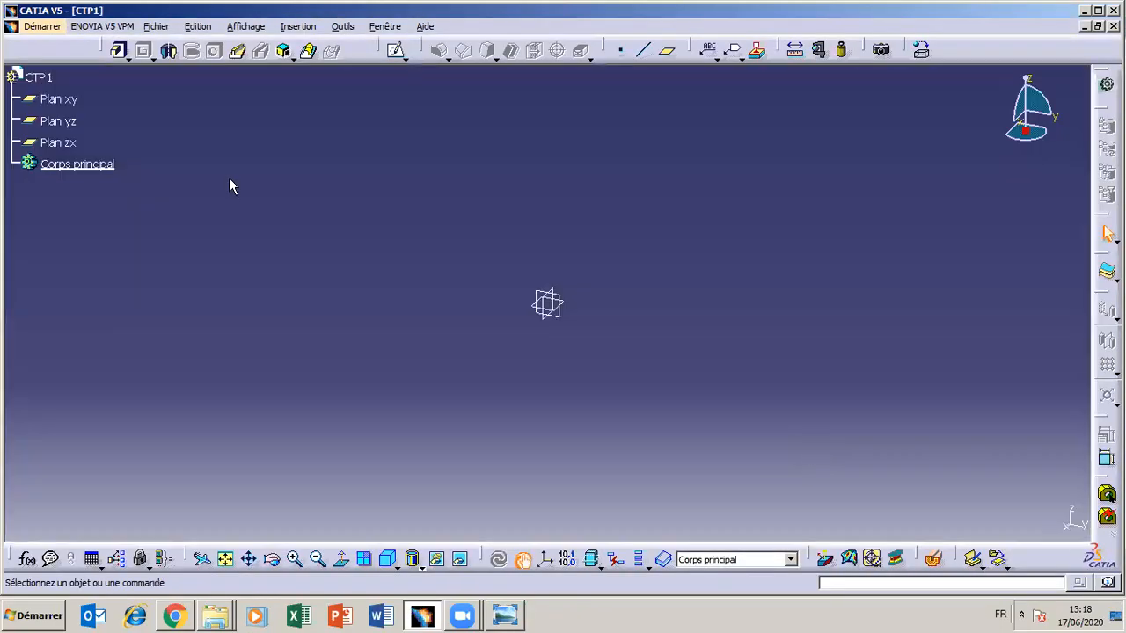
Start a sketch on the xy plane and draw the profile's first edges from about (-30, 0): 10 mm upward, then 20 mm to the left.
{"action": "left_click", "coordinate": [74, 100]}
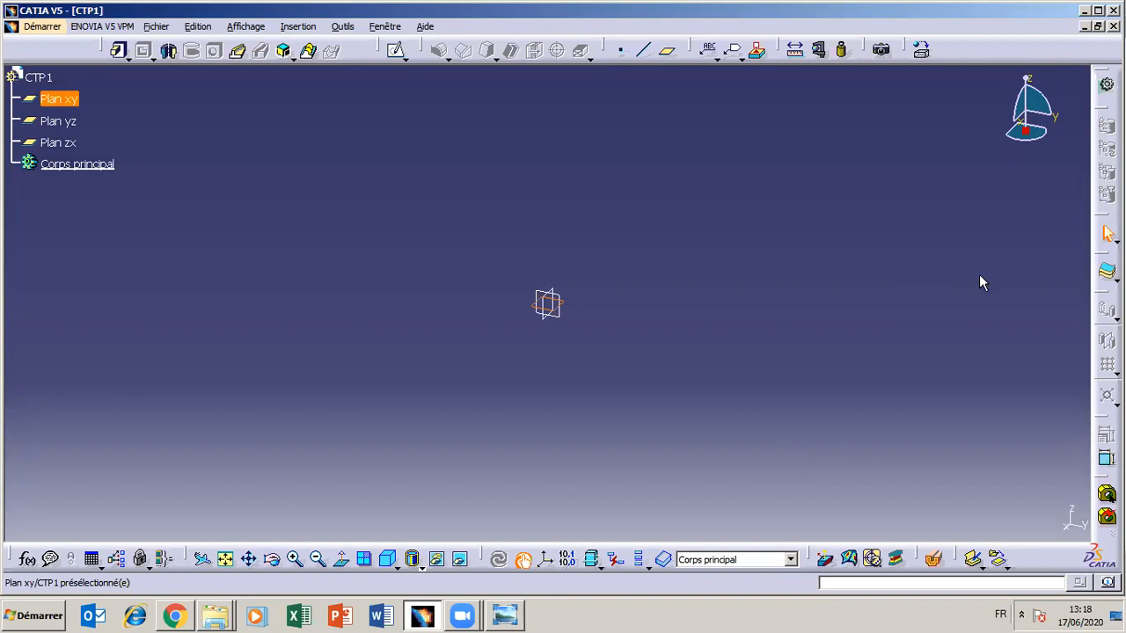
{"action": "left_click", "coordinate": [395, 50]}
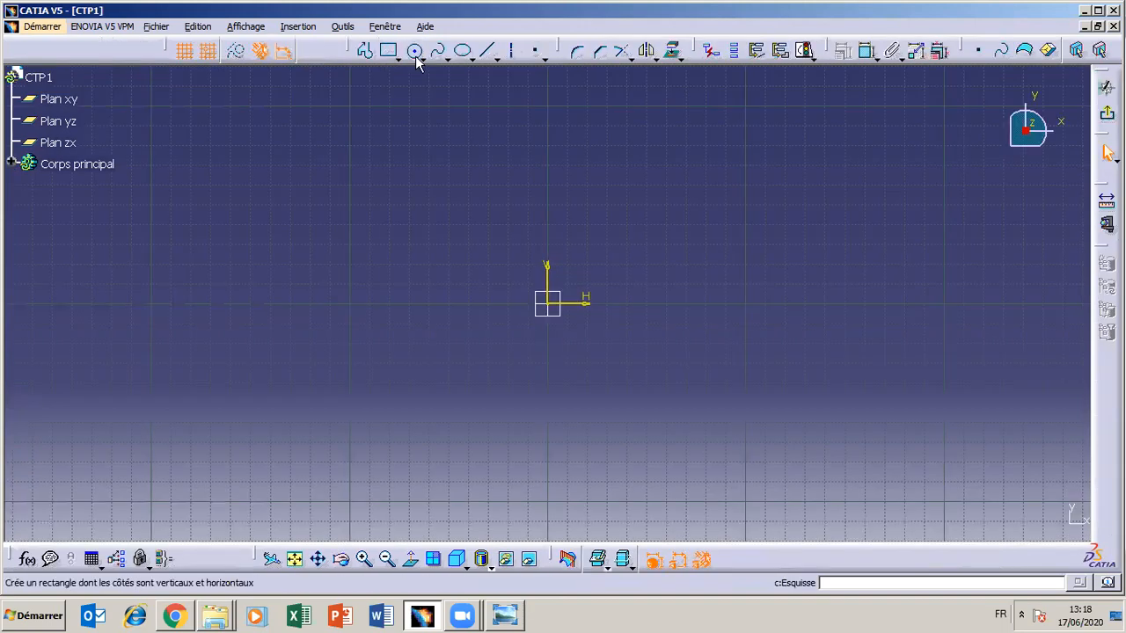
{"action": "left_click", "coordinate": [366, 53]}
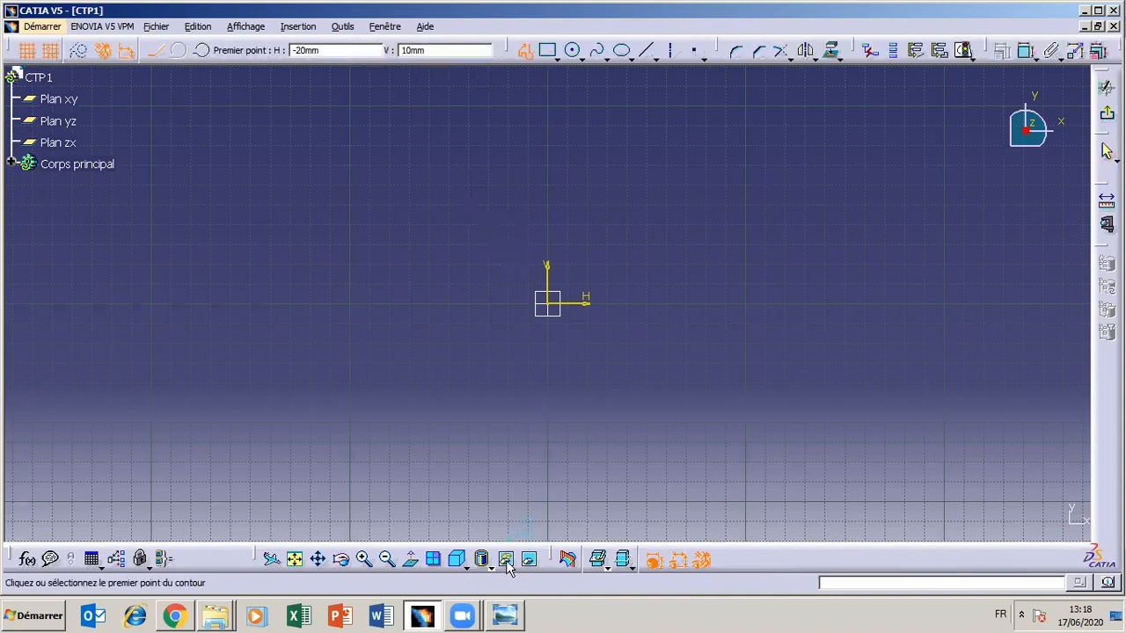
{"action": "left_click", "coordinate": [505, 617]}
{"action": "left_click", "coordinate": [505, 617]}
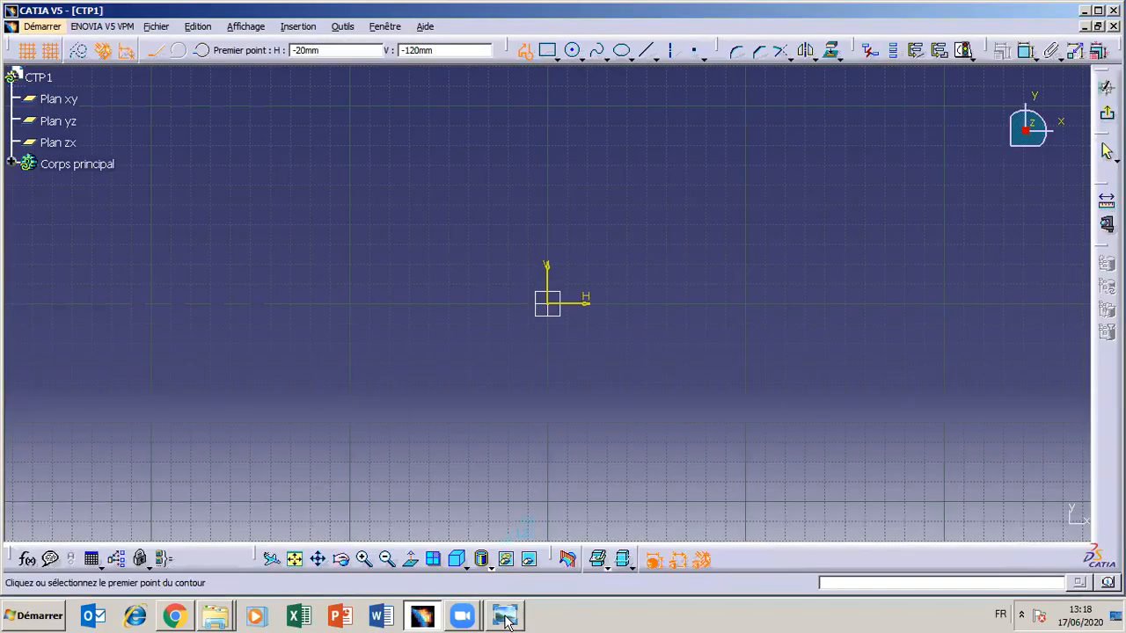
{"action": "left_click", "coordinate": [488, 283]}
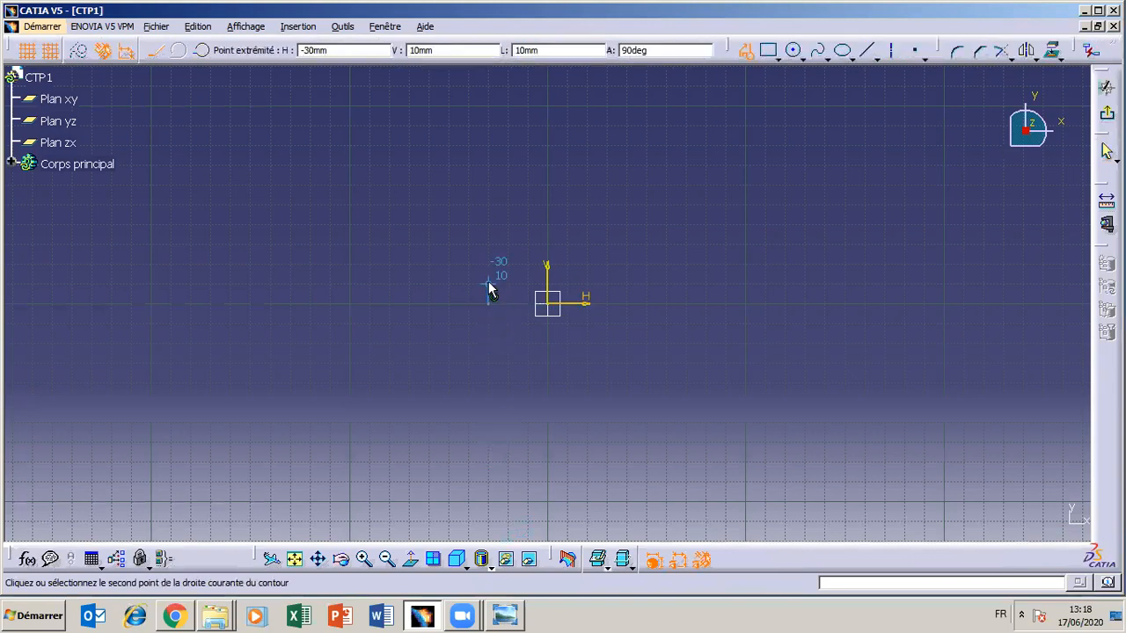
{"action": "left_click", "coordinate": [449, 283]}
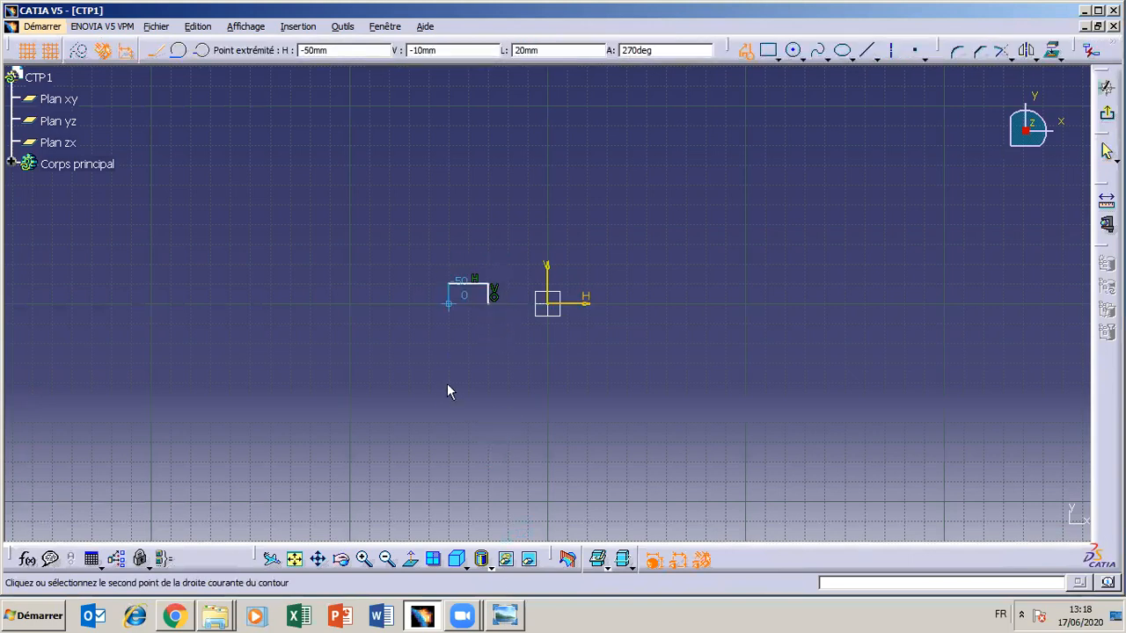
Continue the profile's left side with edges about 70 mm down, 20 mm to the right and 50 mm down, following the TP1 drawing.
{"action": "left_click", "coordinate": [512, 618]}
{"action": "left_click", "coordinate": [516, 620]}
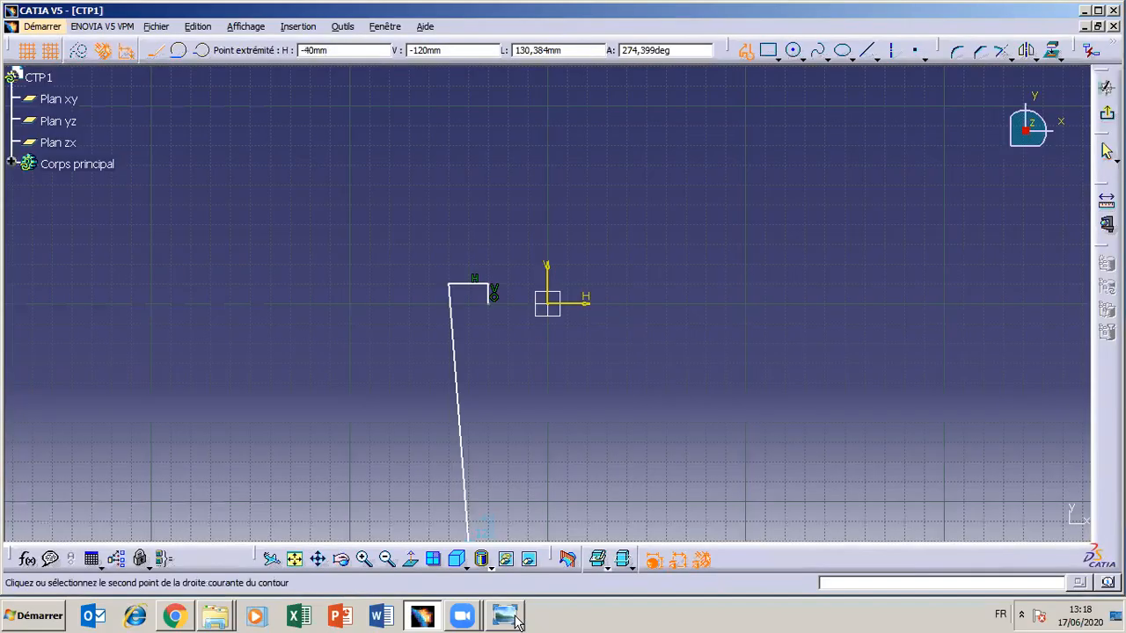
{"action": "left_click", "coordinate": [447, 429]}
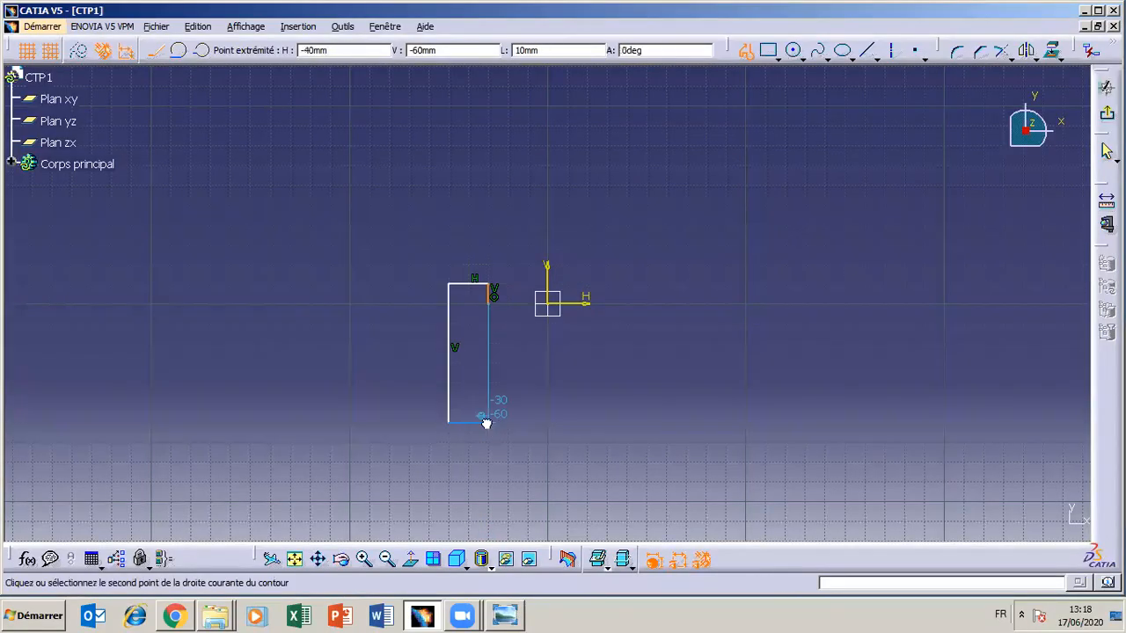
{"action": "left_click", "coordinate": [491, 422]}
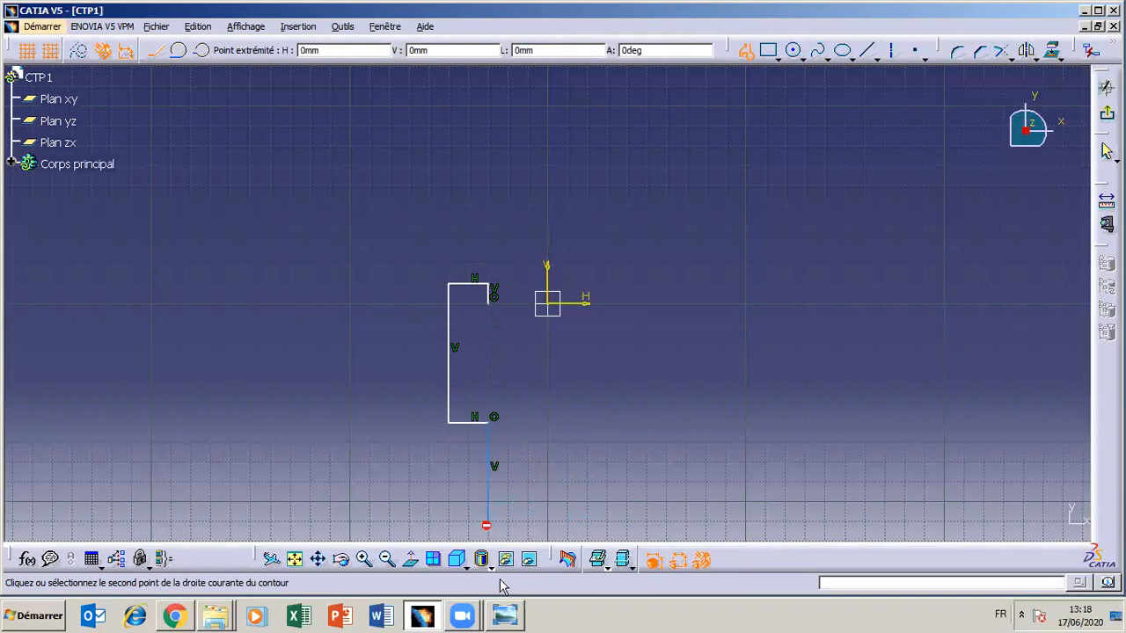
{"action": "left_click", "coordinate": [504, 616]}
{"action": "left_click", "coordinate": [504, 615]}
{"action": "left_click", "coordinate": [489, 520]}
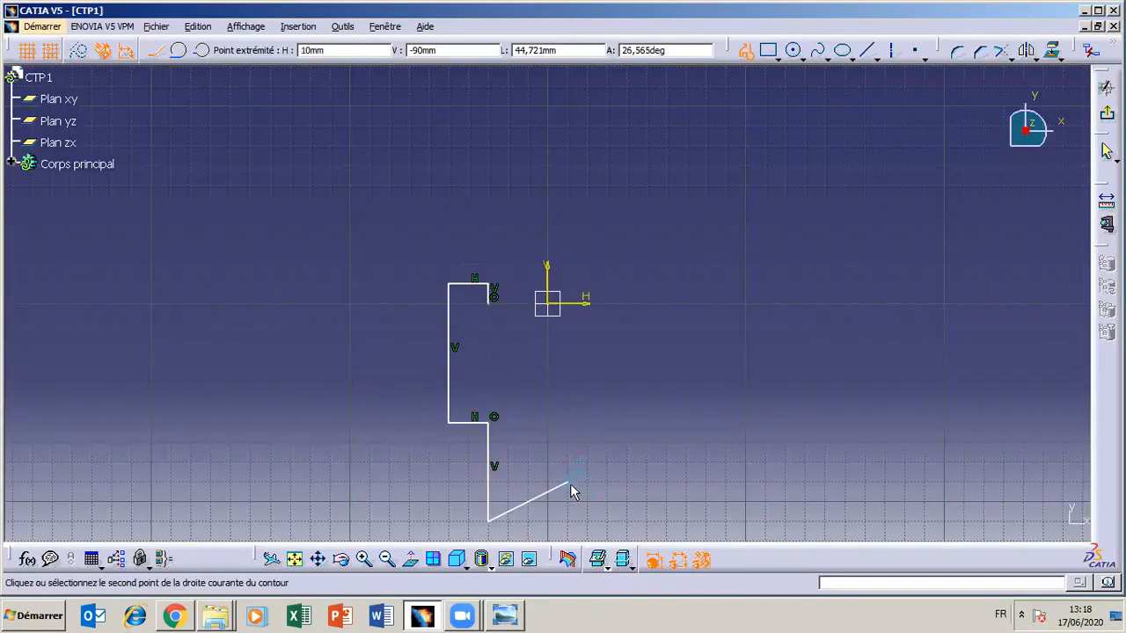
Close the profile with a diagonal to about (40, -60), the right side at H 60, the 20 mm wide tab and the notch floor.
{"action": "left_click", "coordinate": [622, 422]}
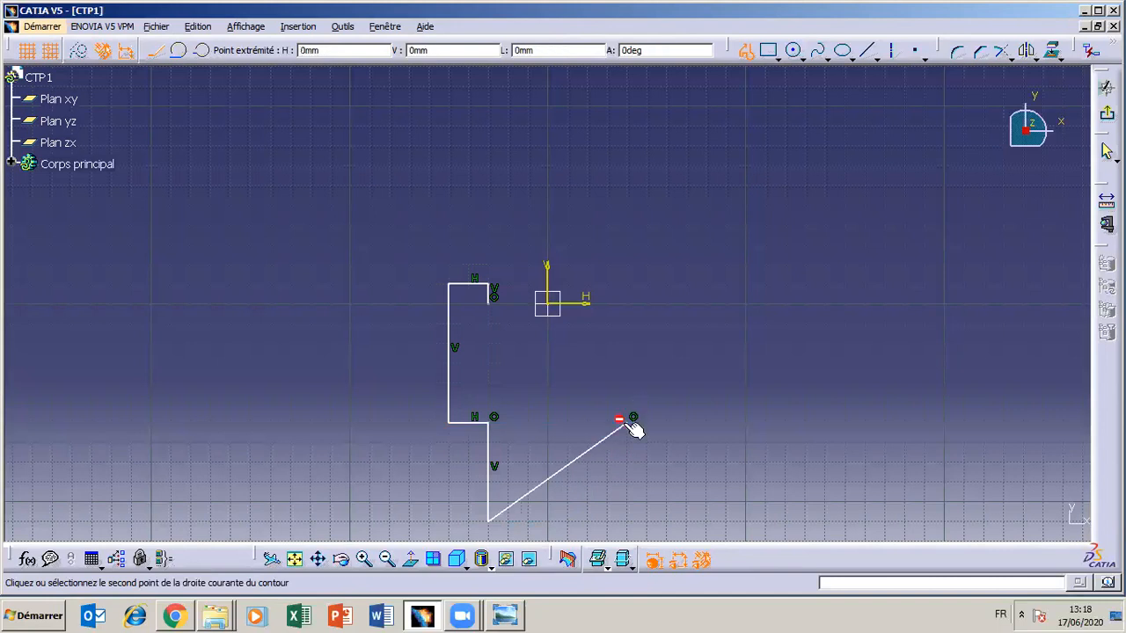
{"action": "left_click", "coordinate": [665, 423]}
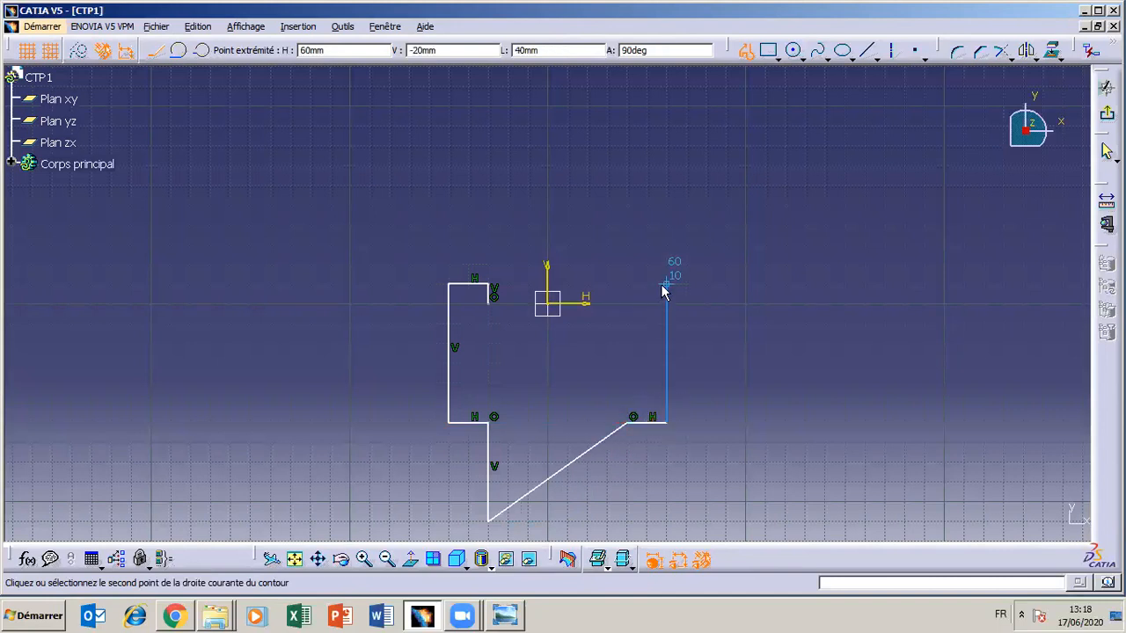
{"action": "left_click", "coordinate": [665, 281]}
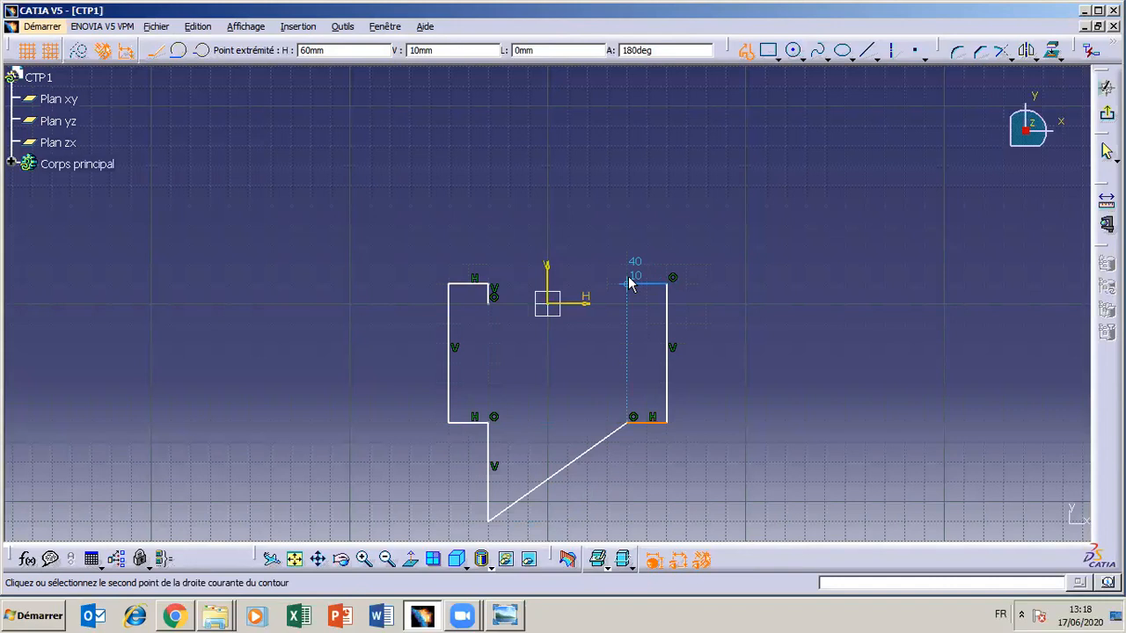
{"action": "left_click", "coordinate": [626, 284]}
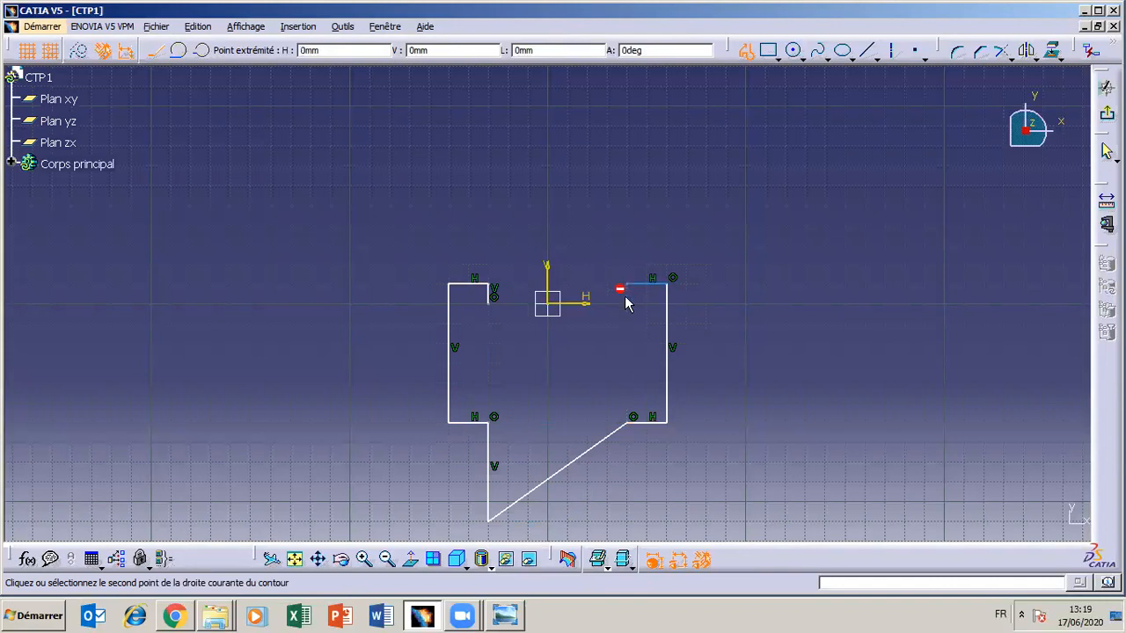
{"action": "left_click", "coordinate": [626, 304]}
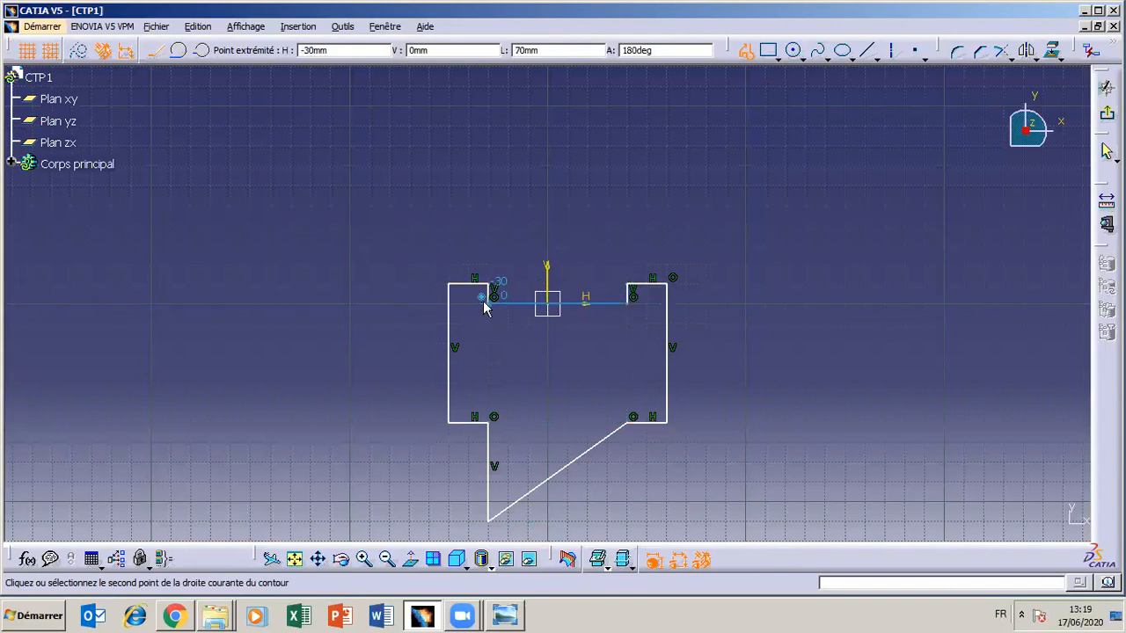
{"action": "left_click", "coordinate": [483, 303]}
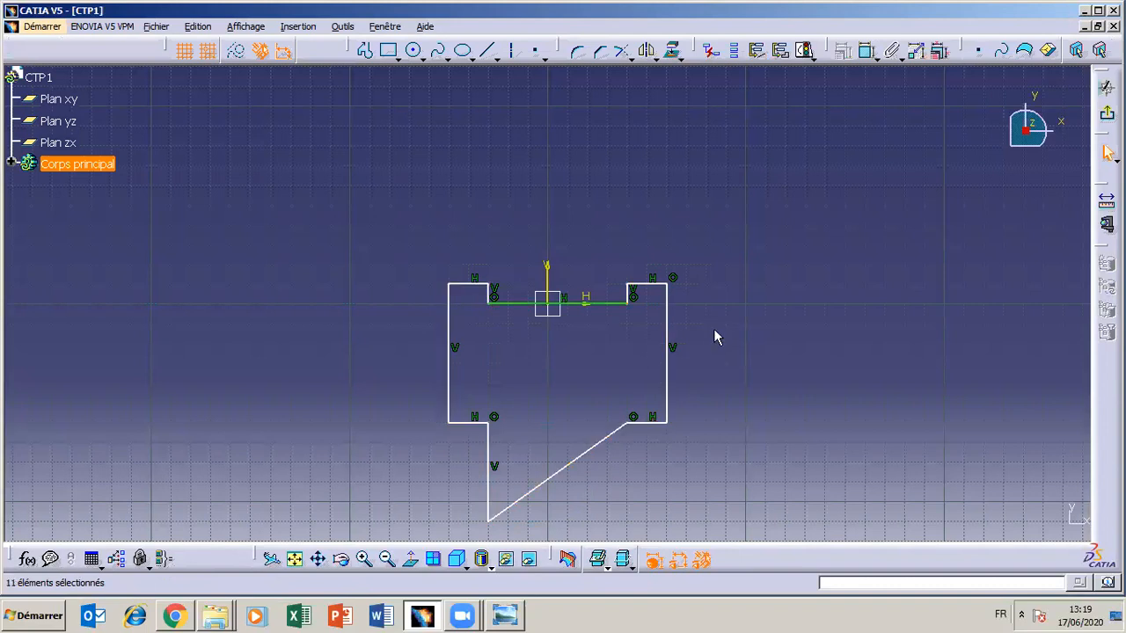
Consult the TP1 drawing's dimensions and dimension the width of the profile's upper-right tab, from the right edge to the notch wall.
{"action": "left_click", "coordinate": [510, 617]}
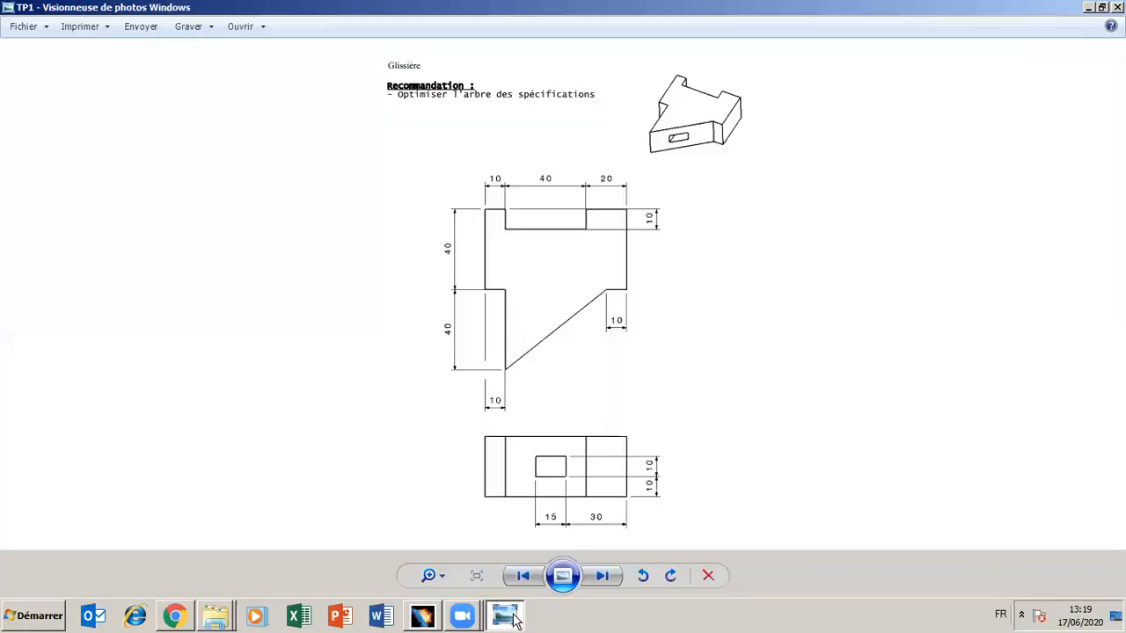
{"action": "left_click", "coordinate": [510, 616]}
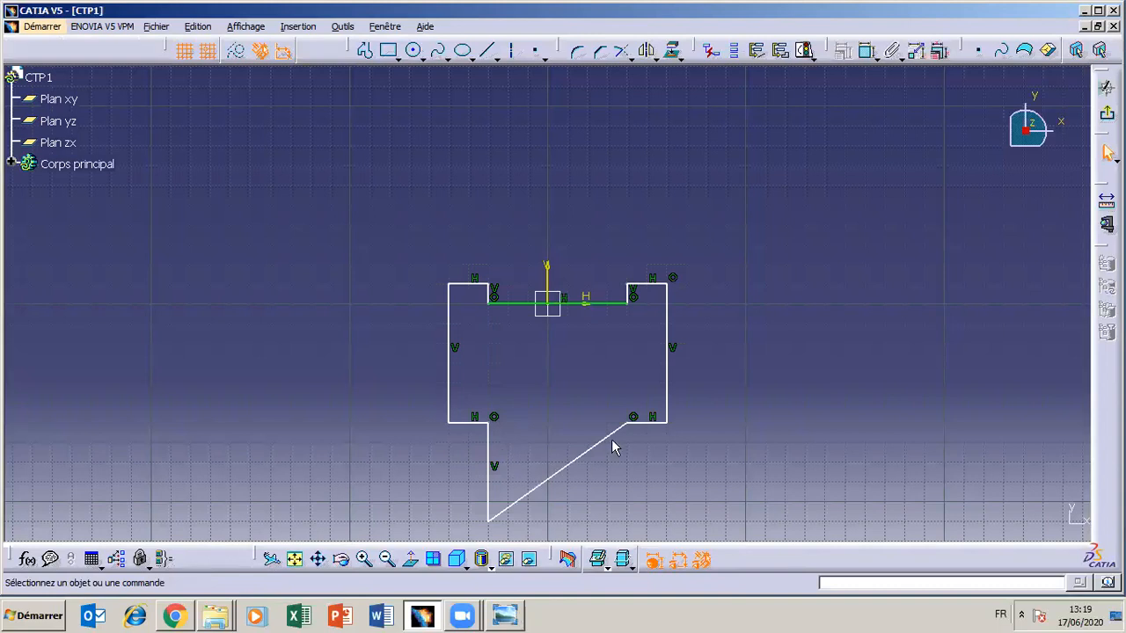
{"action": "left_click", "coordinate": [516, 619]}
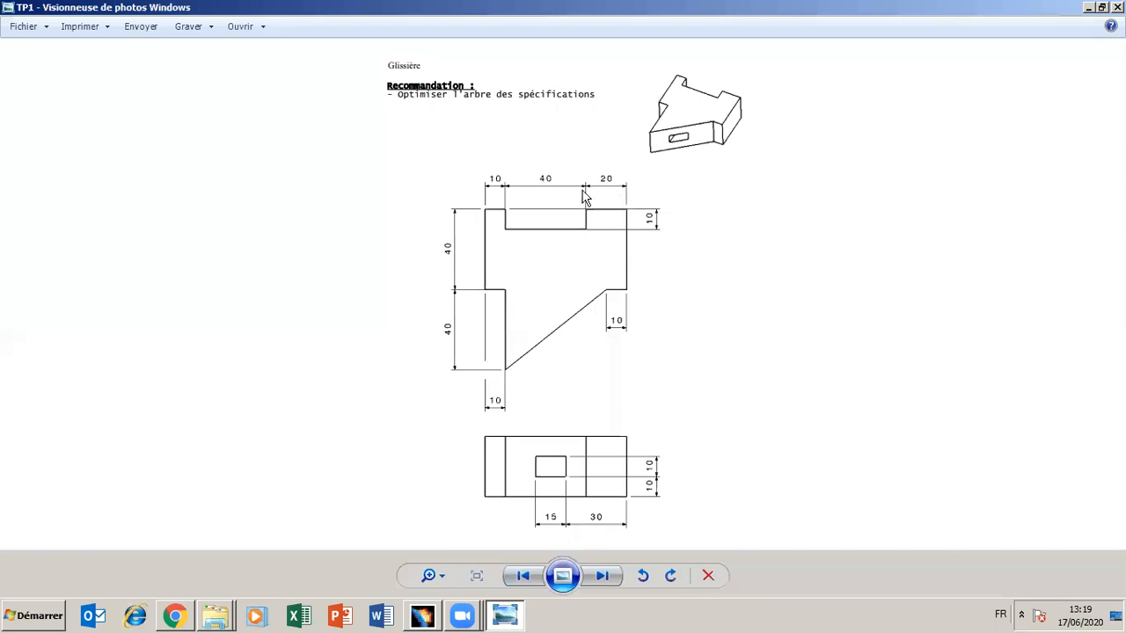
{"action": "left_click", "coordinate": [519, 621]}
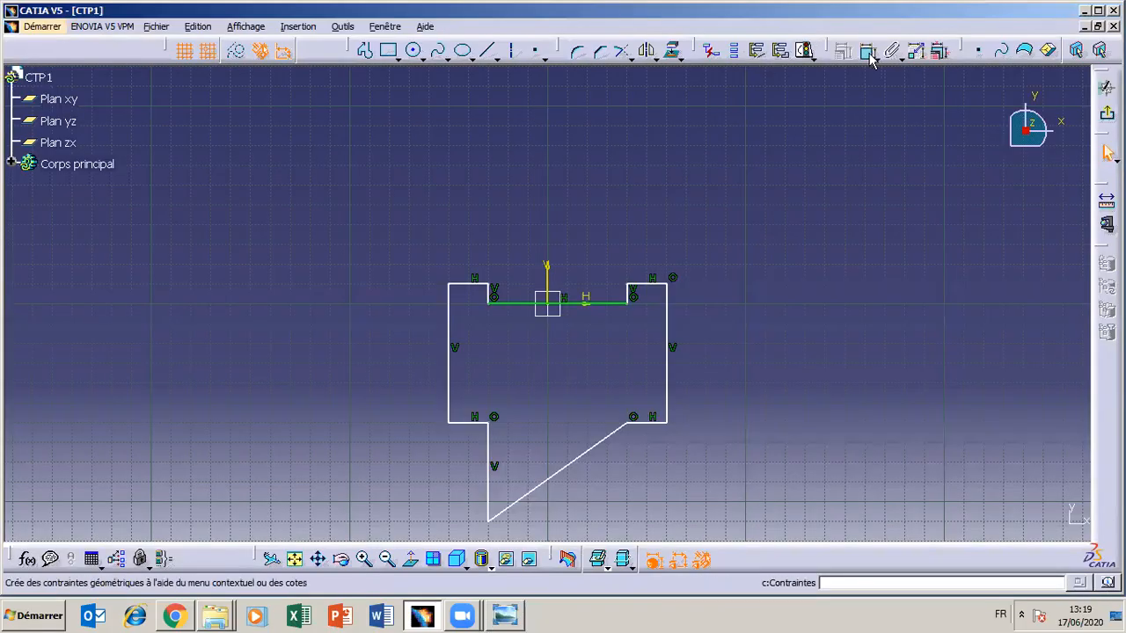
{"action": "left_click", "coordinate": [867, 51]}
{"action": "left_click", "coordinate": [667, 309]}
{"action": "left_click", "coordinate": [629, 297]}
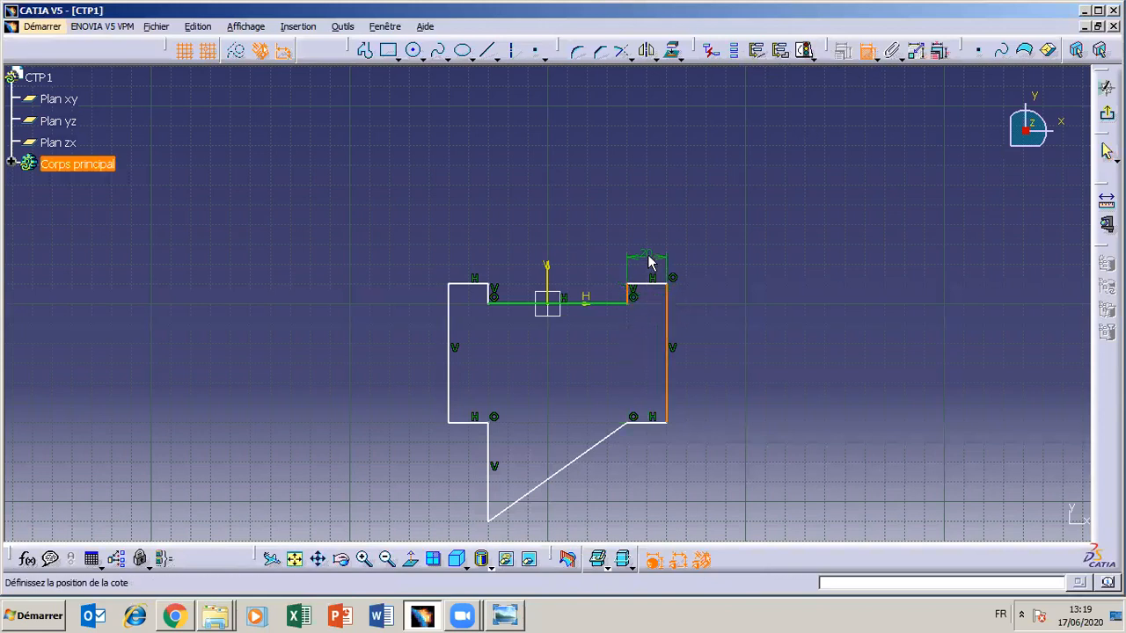
{"action": "left_click", "coordinate": [648, 261]}
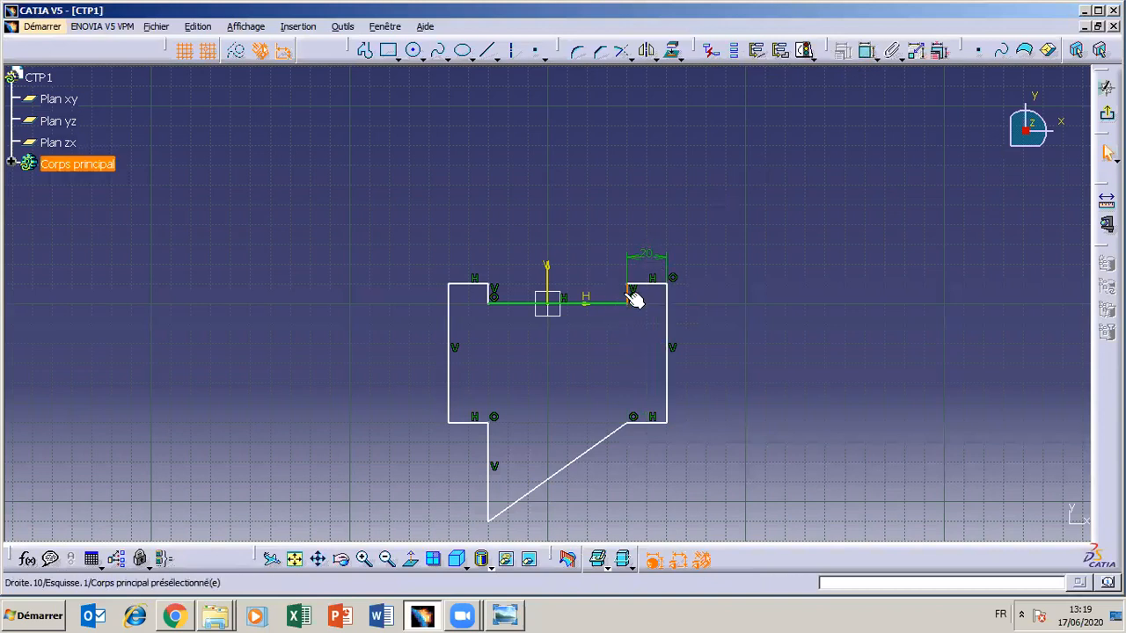
Dimension the notch width between its two vertical walls and set it to 40 mm.
{"action": "left_click", "coordinate": [489, 295]}
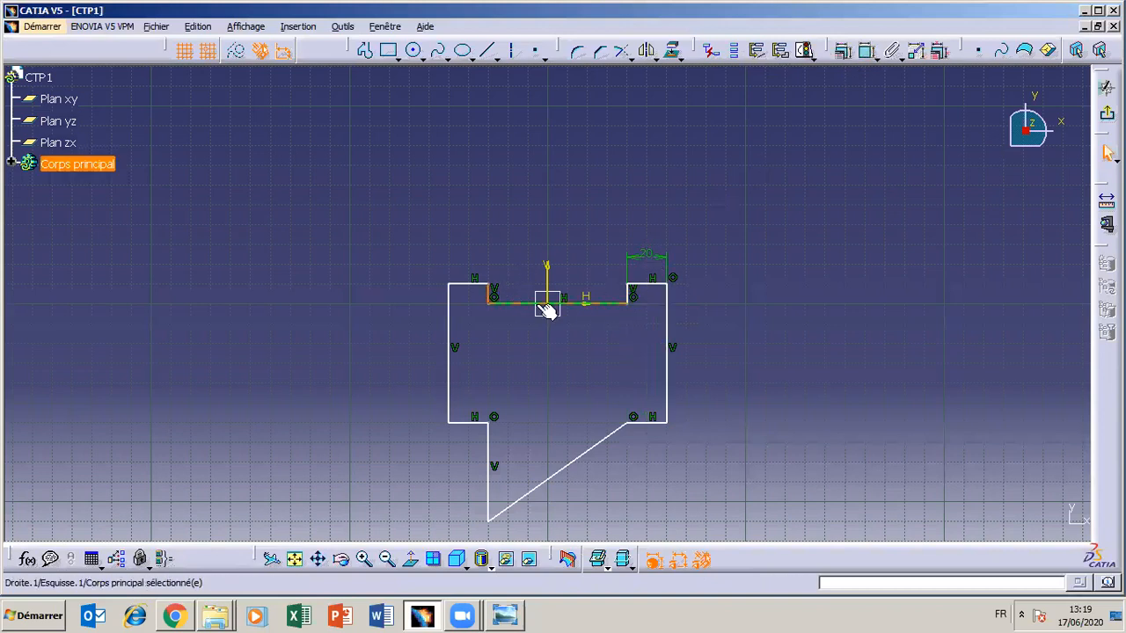
{"action": "left_click", "coordinate": [868, 51]}
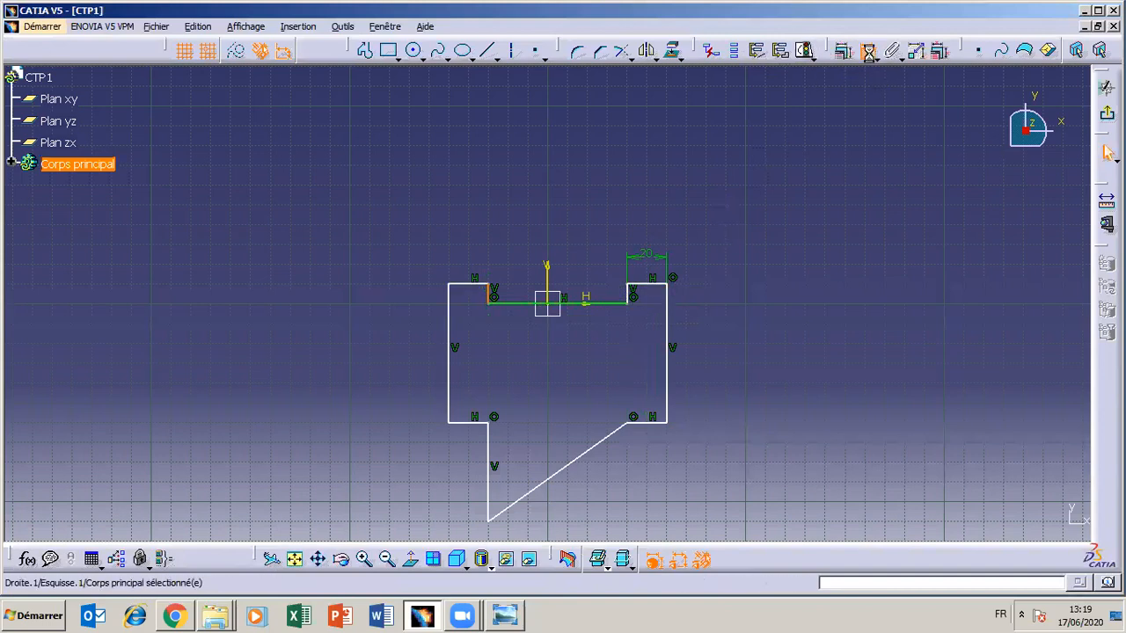
{"action": "left_click", "coordinate": [632, 299]}
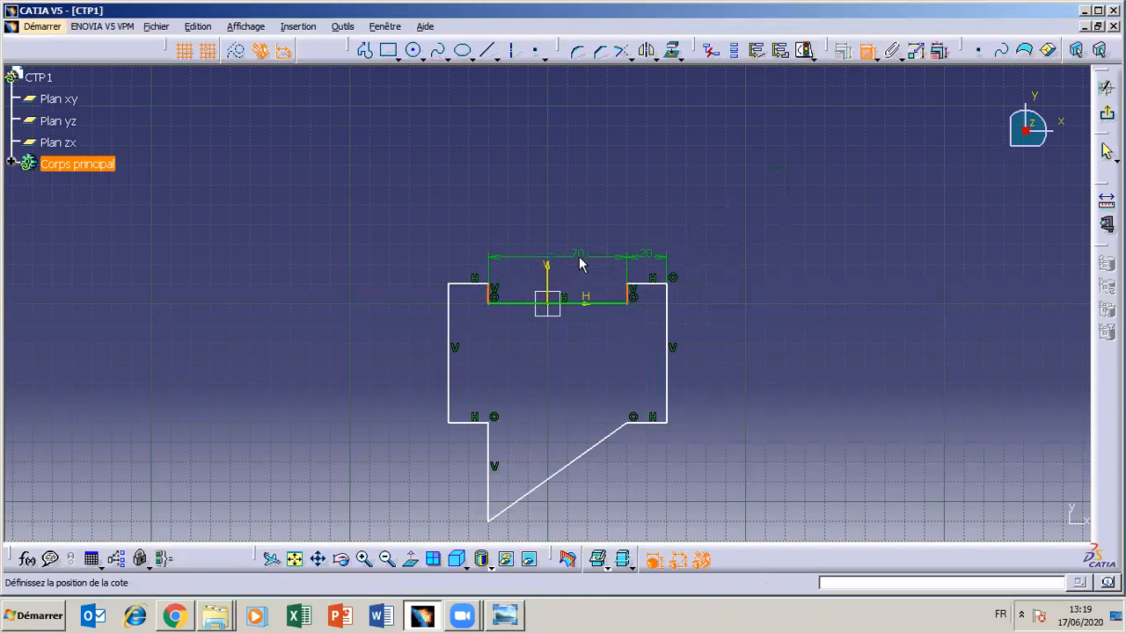
{"action": "left_click", "coordinate": [579, 262]}
{"action": "double_click", "coordinate": [579, 262]}
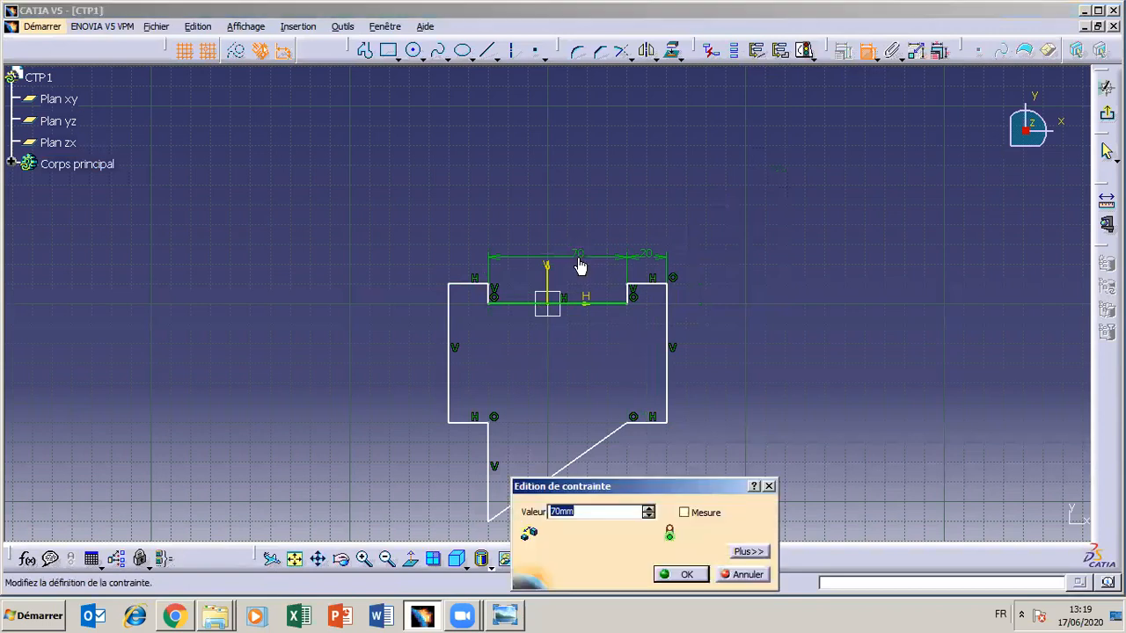
{"action": "type", "text": "40"}
{"action": "key", "text": "Return"}
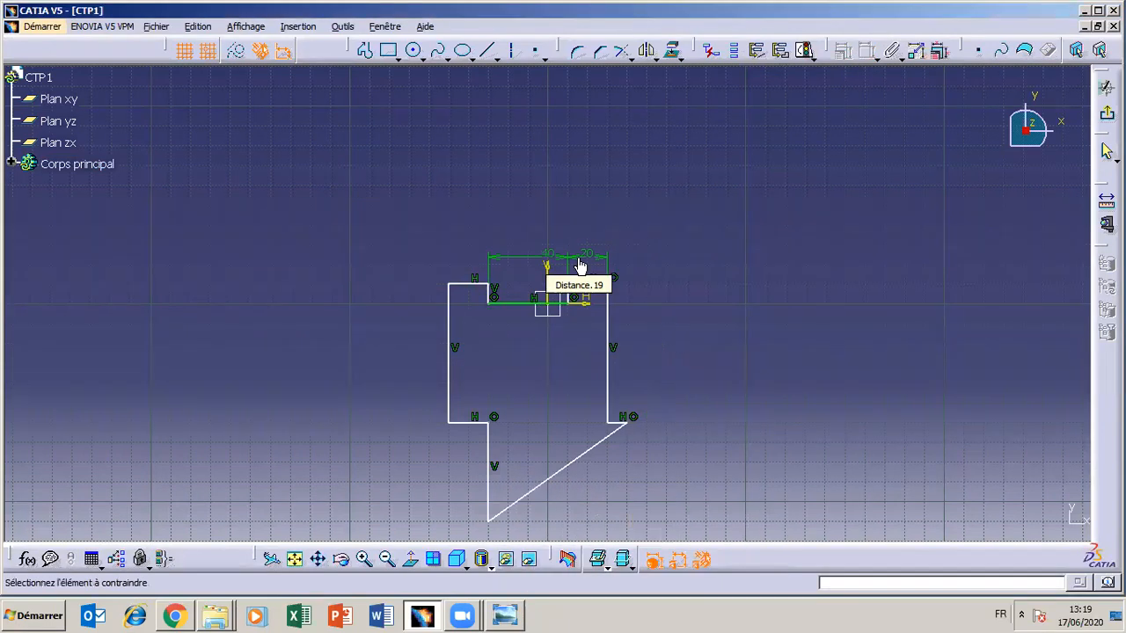
{"action": "left_click", "coordinate": [623, 429]}
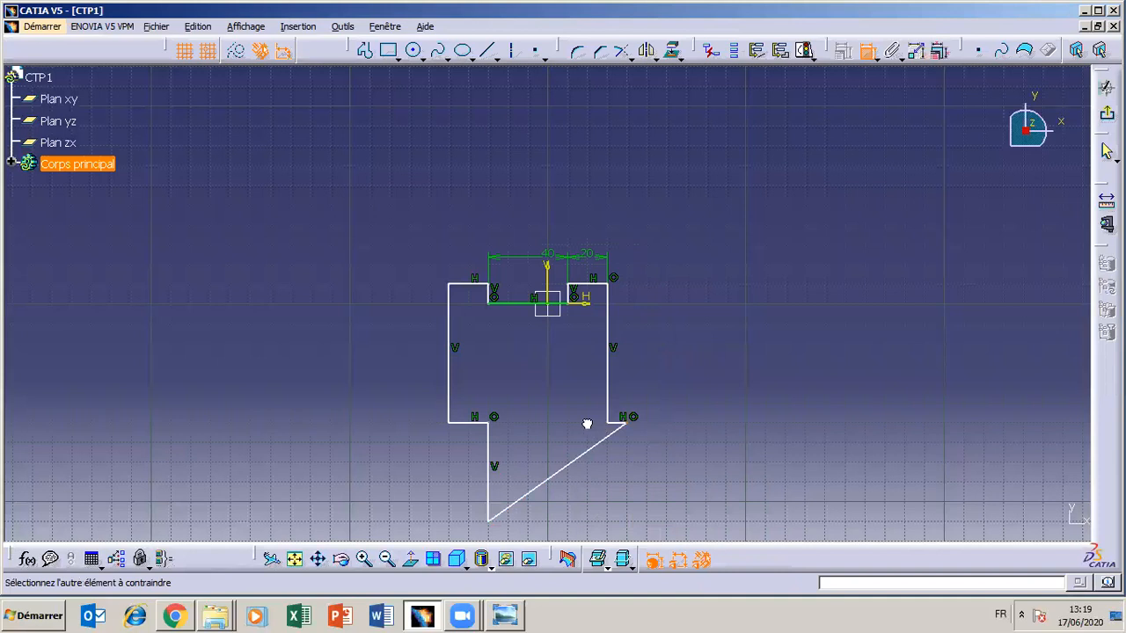
{"action": "left_click", "coordinate": [631, 428]}
{"action": "left_click", "coordinate": [614, 423]}
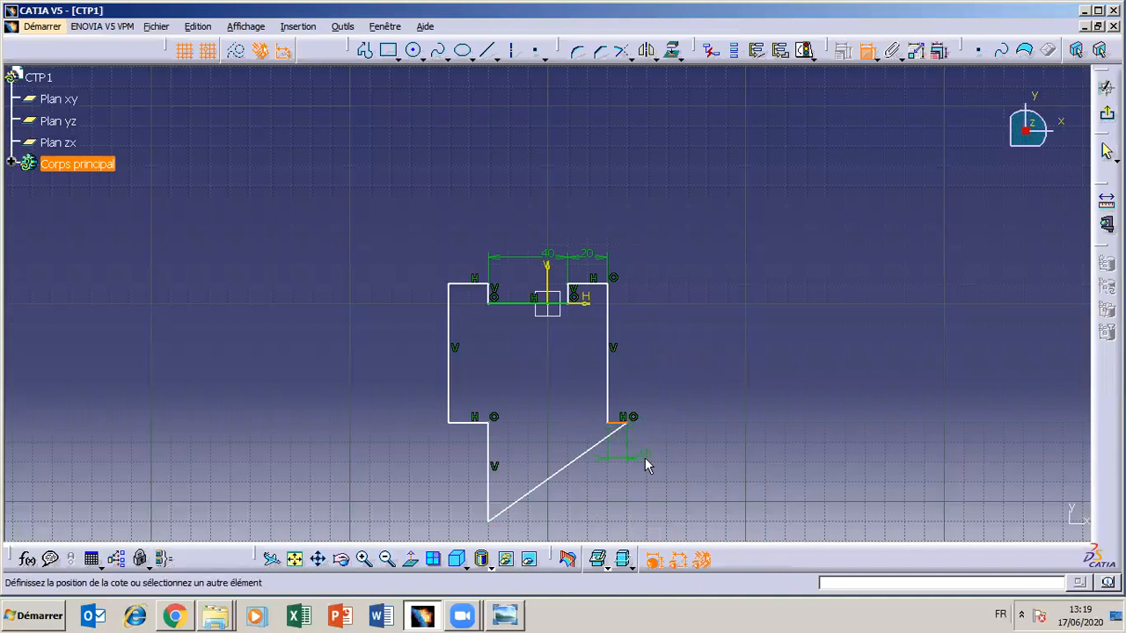
{"action": "key", "text": "Escape"}
Move the diagonal's upper endpoint left to about 20 mm inside the profile's right edge, keeping it on the lower shoulder line.
{"action": "left_click_drag", "start_coordinate": [630, 426], "coordinate": [569, 424]}
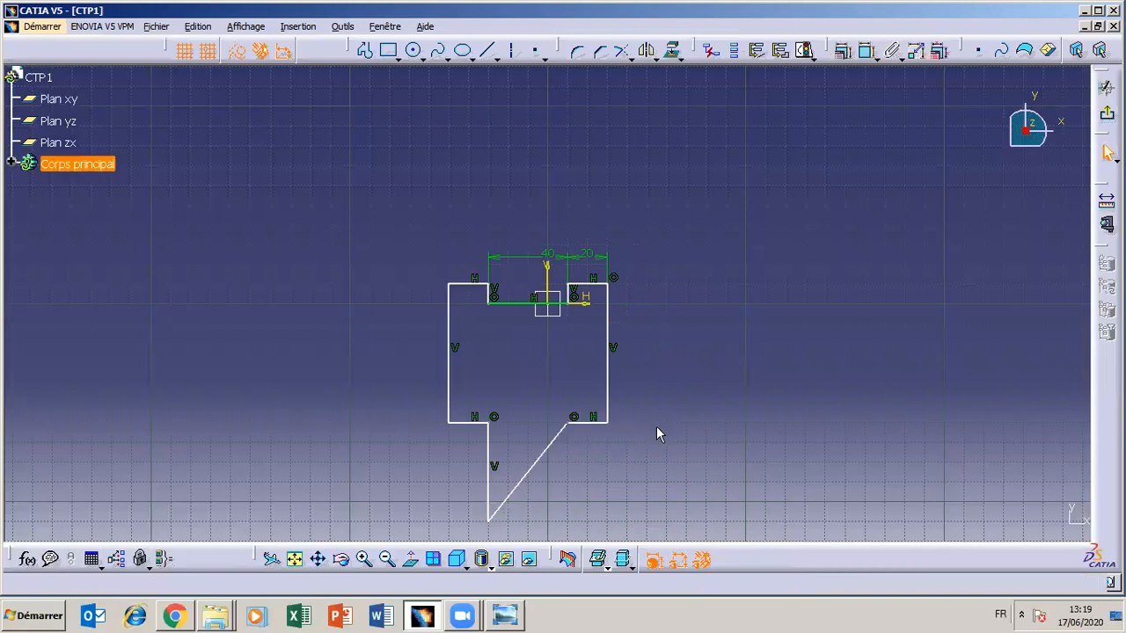
{"action": "left_click", "coordinate": [864, 51]}
{"action": "left_click", "coordinate": [497, 302]}
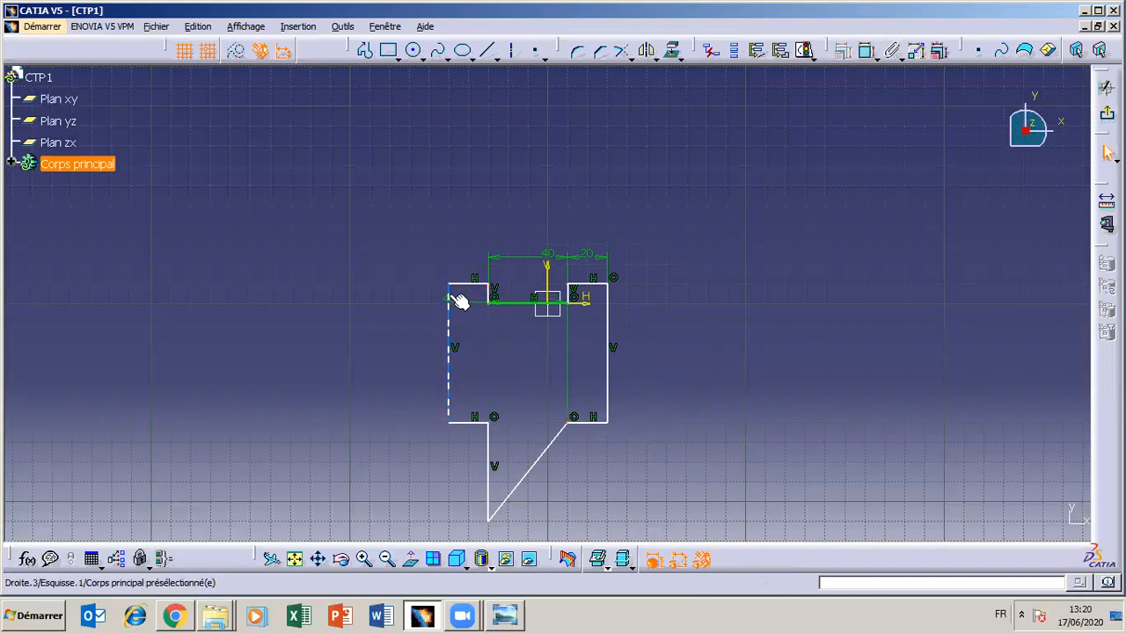
{"action": "left_click", "coordinate": [454, 317]}
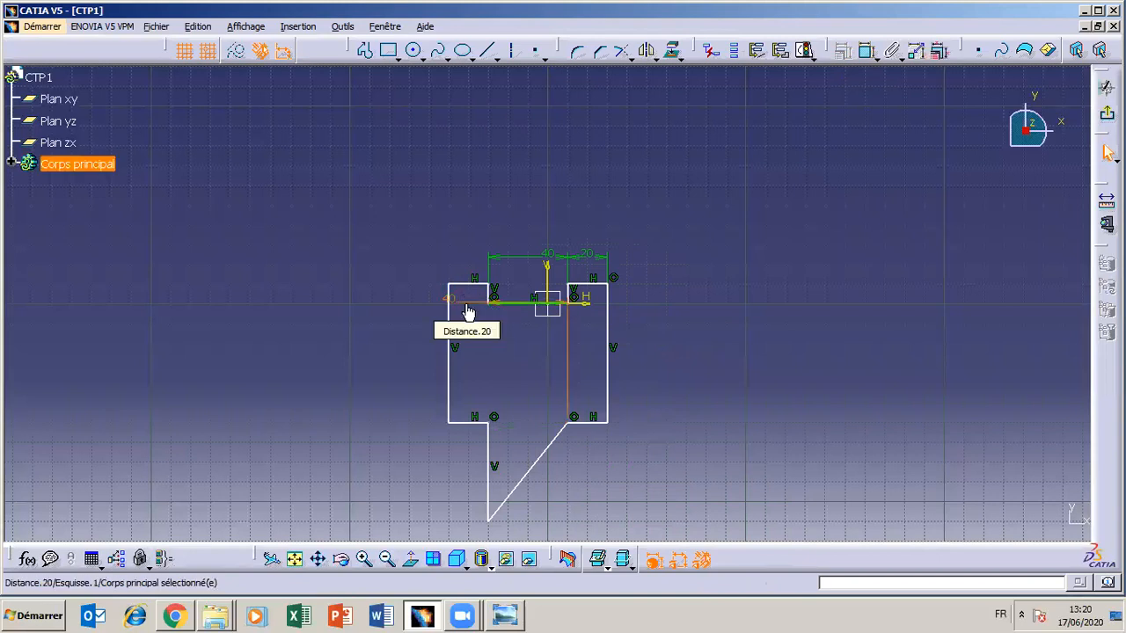
Dimension the width of the profile's upper-left tab, from the notch wall to the left edge, and set it to 10 mm.
{"action": "left_click", "coordinate": [866, 50]}
{"action": "left_click", "coordinate": [489, 295]}
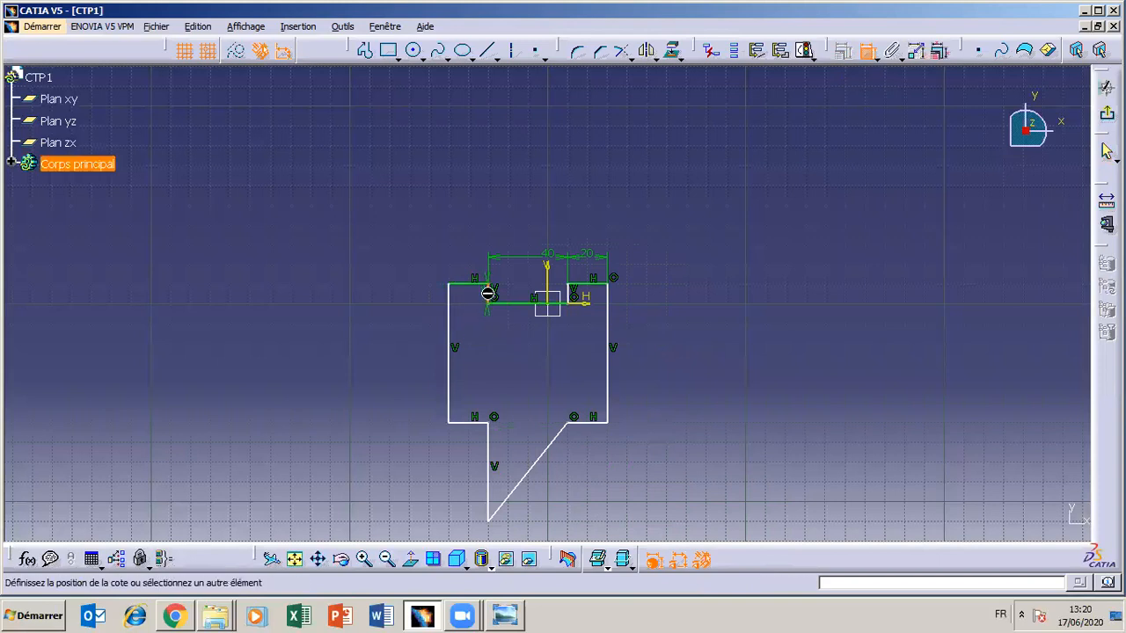
{"action": "left_click", "coordinate": [451, 299]}
{"action": "left_click", "coordinate": [458, 256]}
{"action": "double_click", "coordinate": [466, 262]}
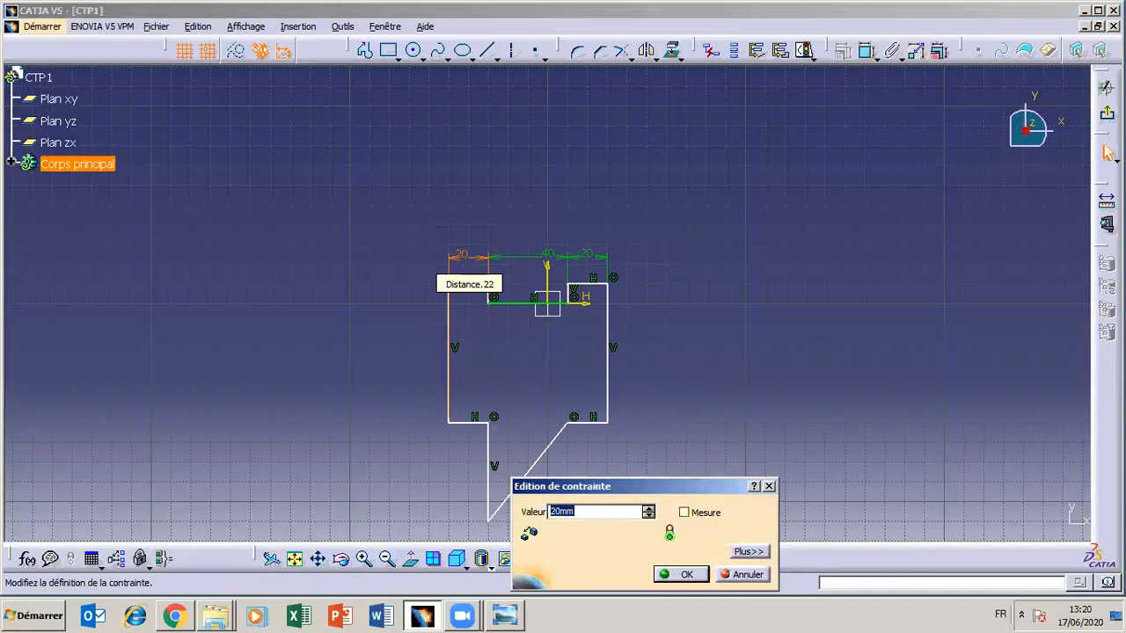
{"action": "type", "text": "10"}
{"action": "key", "text": "Return"}
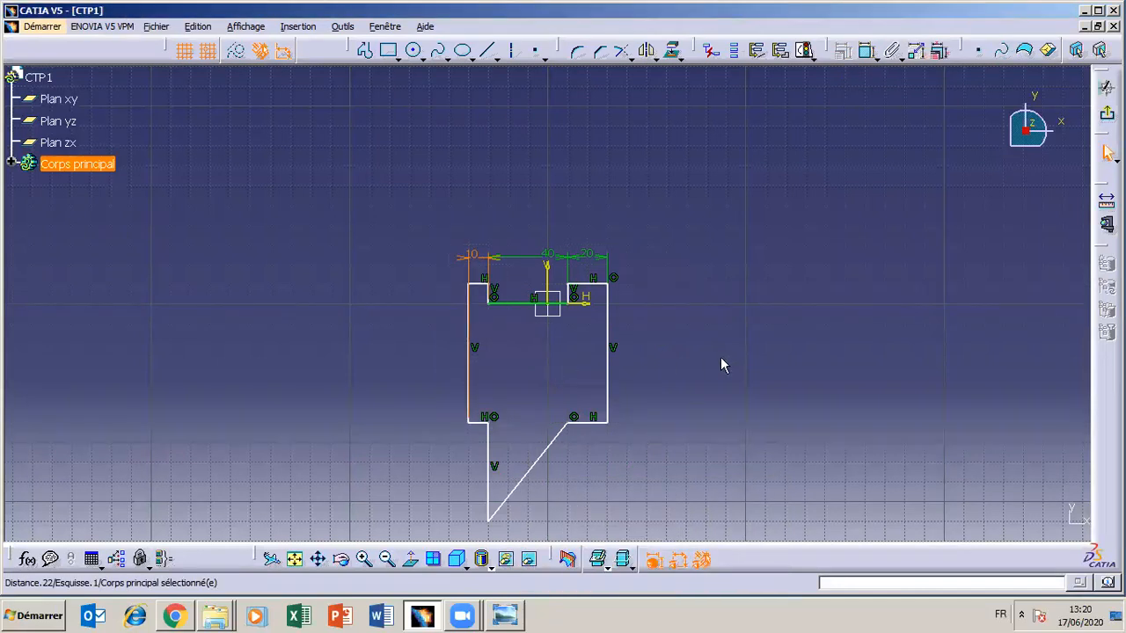
Consult the TP1 drawing, then dimension the profile's left side between the upper-left tab's top edge and the lower shoulder at 40 mm.
{"action": "left_click", "coordinate": [503, 616]}
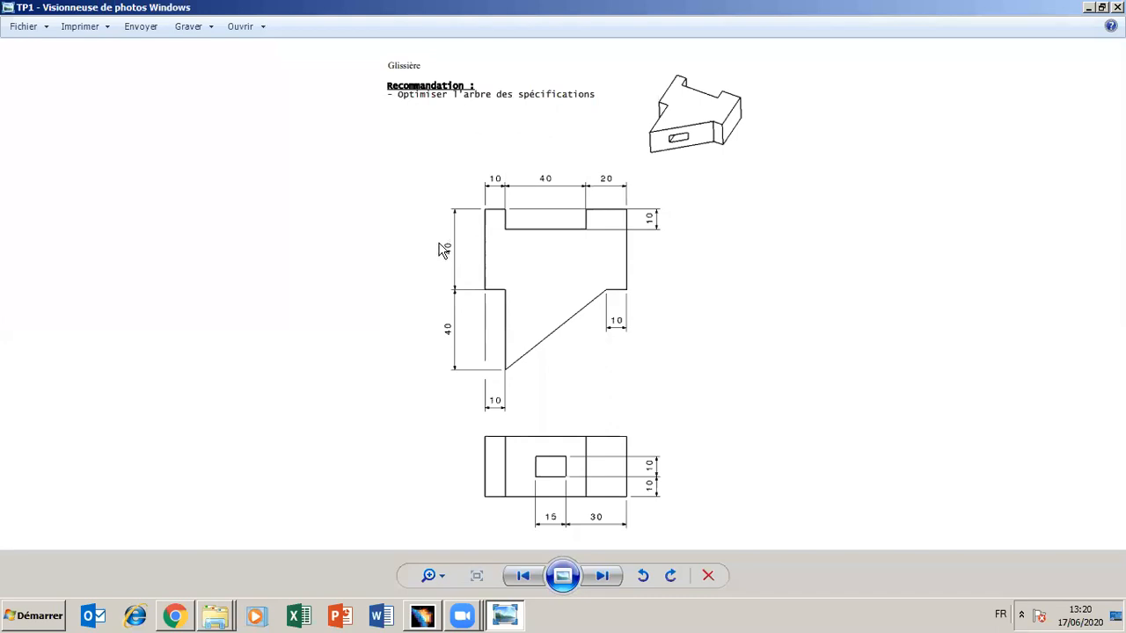
{"action": "left_click", "coordinate": [515, 618]}
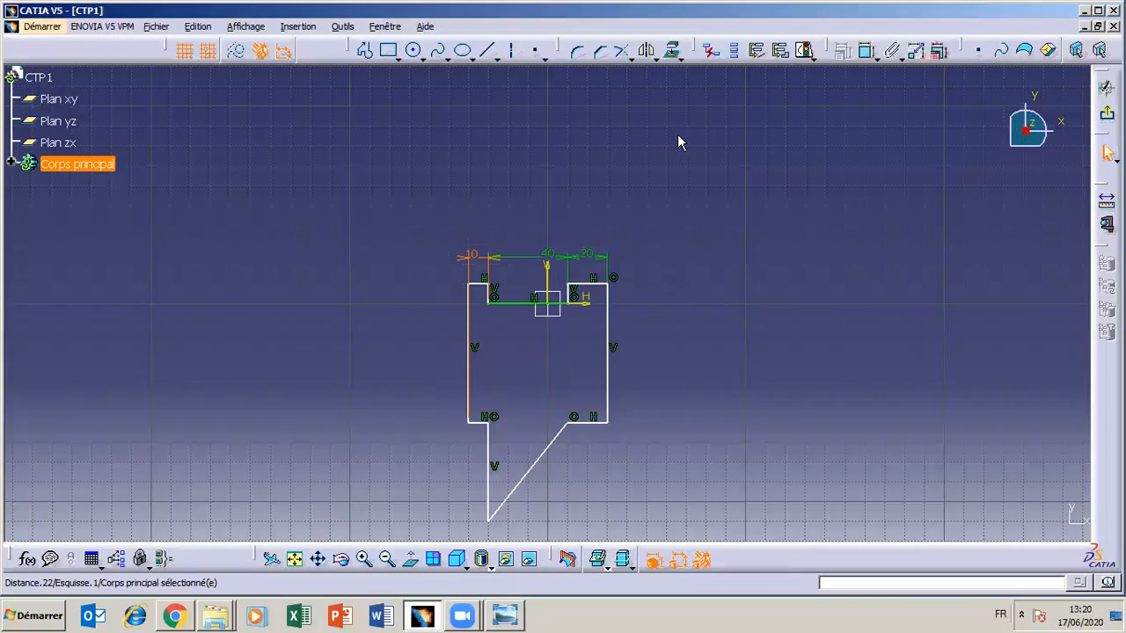
{"action": "left_click", "coordinate": [866, 50]}
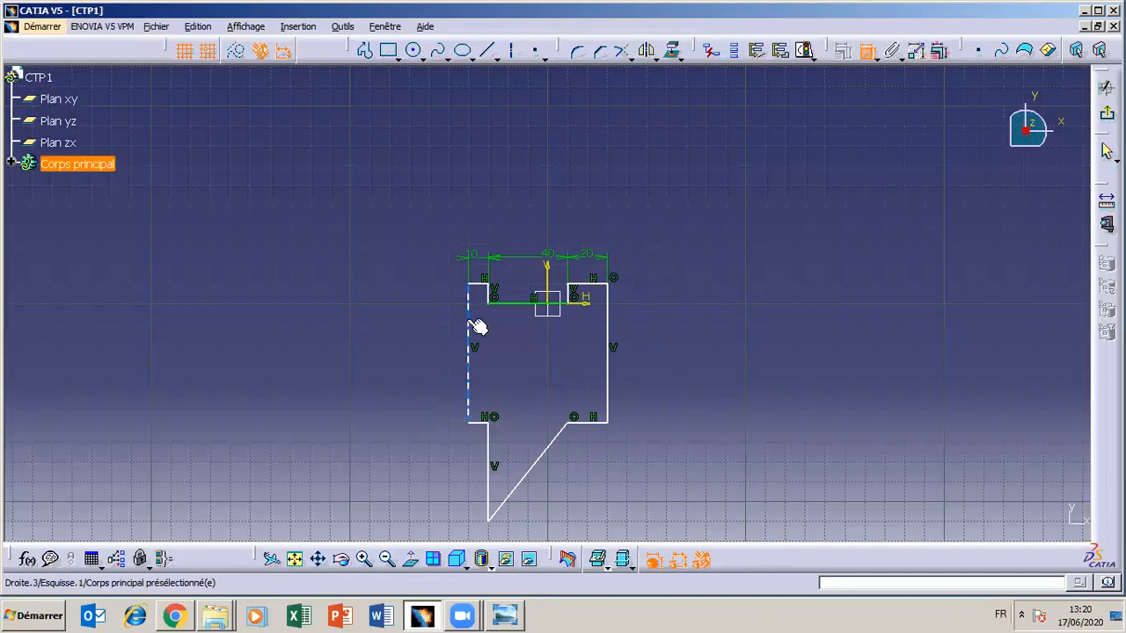
{"action": "left_click", "coordinate": [479, 284]}
{"action": "left_click", "coordinate": [480, 422]}
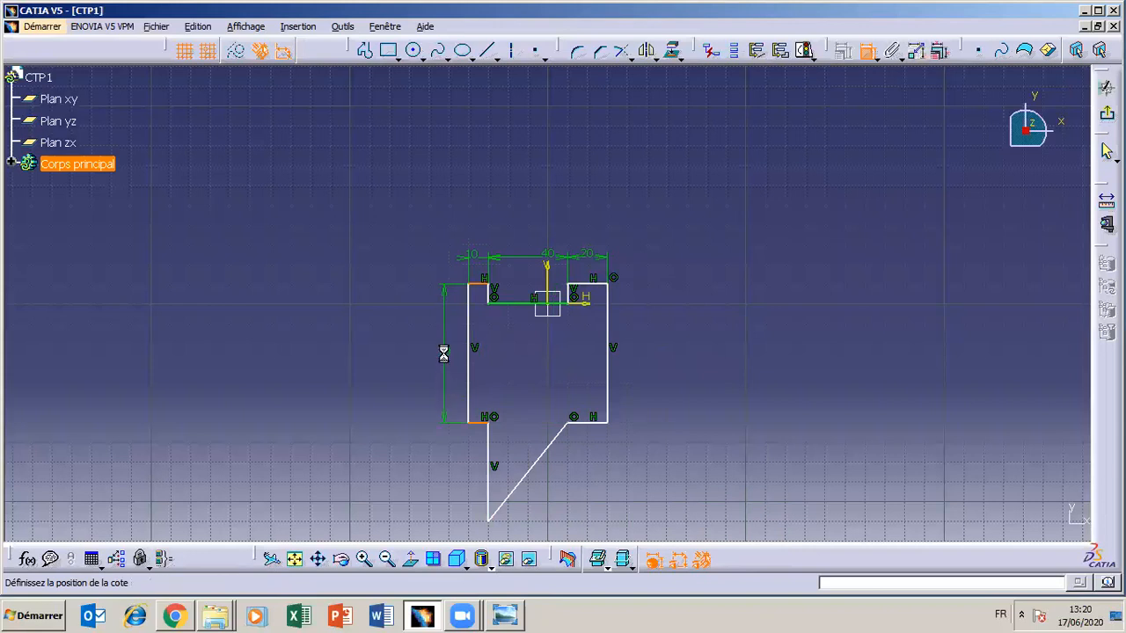
{"action": "left_click", "coordinate": [443, 354]}
{"action": "double_click", "coordinate": [444, 352]}
{"action": "type", "text": "40"}
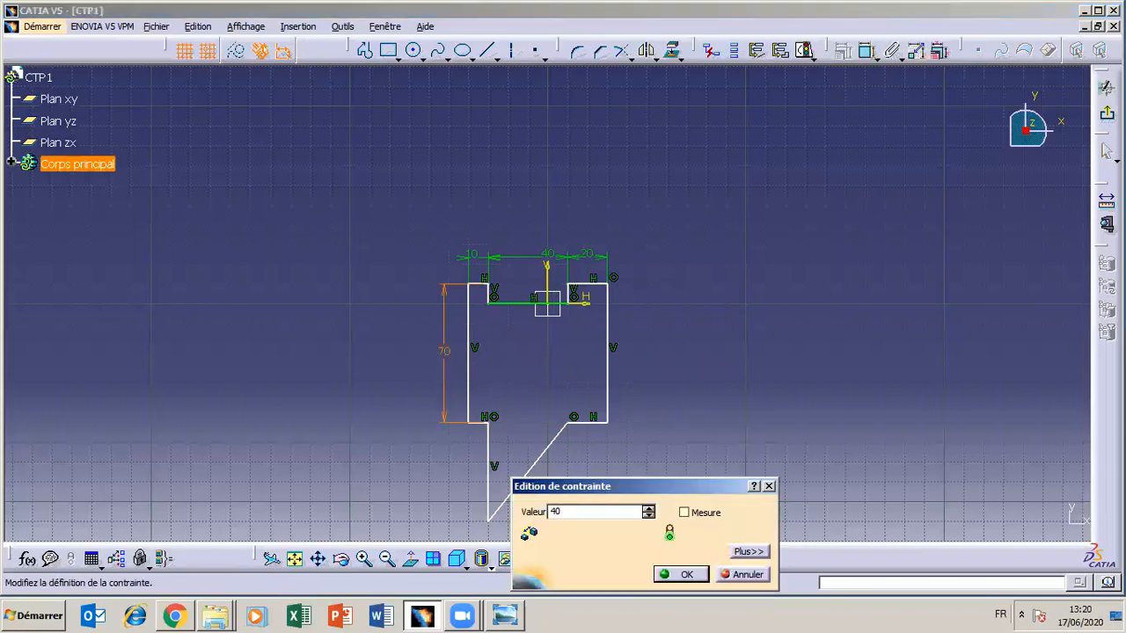
{"action": "key", "text": "Return"}
{"action": "mouse_move", "coordinate": [491, 330]}
{"action": "left_mouse_down"}
{"action": "mouse_move", "coordinate": [522, 313]}
{"action": "mouse_move", "coordinate": [578, 351]}
{"action": "mouse_move", "coordinate": [846, 361]}
{"action": "mouse_move", "coordinate": [892, 541]}
{"action": "mouse_move", "coordinate": [862, 489]}
{"action": "left_mouse_up"}
{"action": "left_click", "coordinate": [816, 407]}
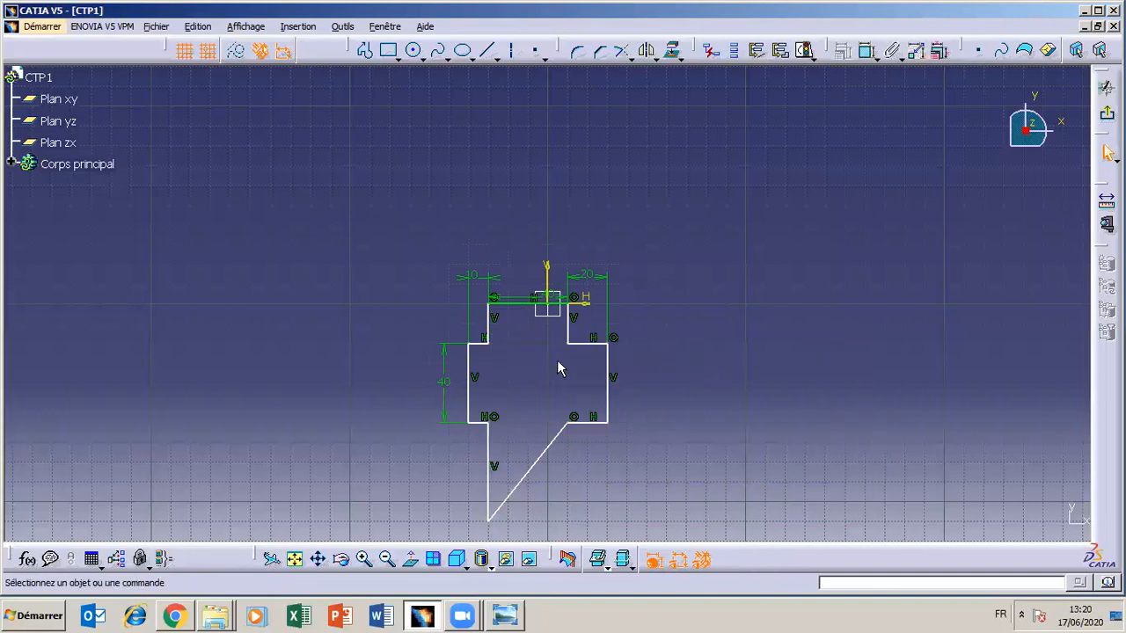
Delete the coincidence constraints at both ends of the notch floor and move the floor down to about 10 mm below the tab tops.
{"action": "mouse_move", "coordinate": [535, 305]}
{"action": "left_mouse_down"}
{"action": "mouse_move", "coordinate": [523, 344]}
{"action": "mouse_move", "coordinate": [505, 327]}
{"action": "mouse_move", "coordinate": [540, 319]}
{"action": "mouse_move", "coordinate": [521, 322]}
{"action": "left_mouse_up"}
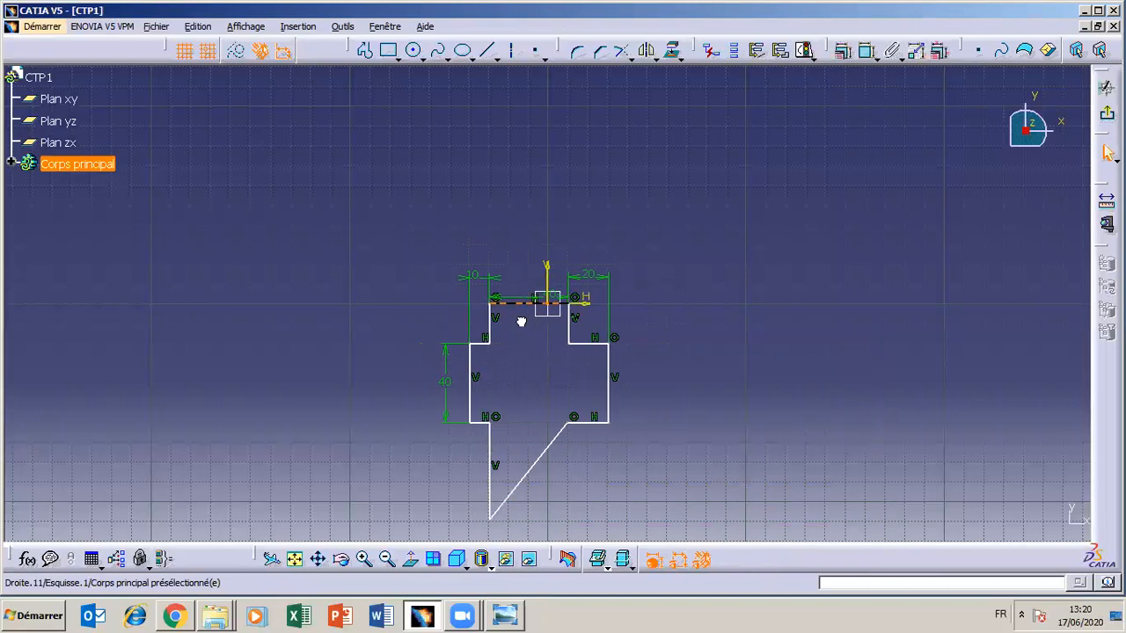
{"action": "left_click", "coordinate": [542, 279]}
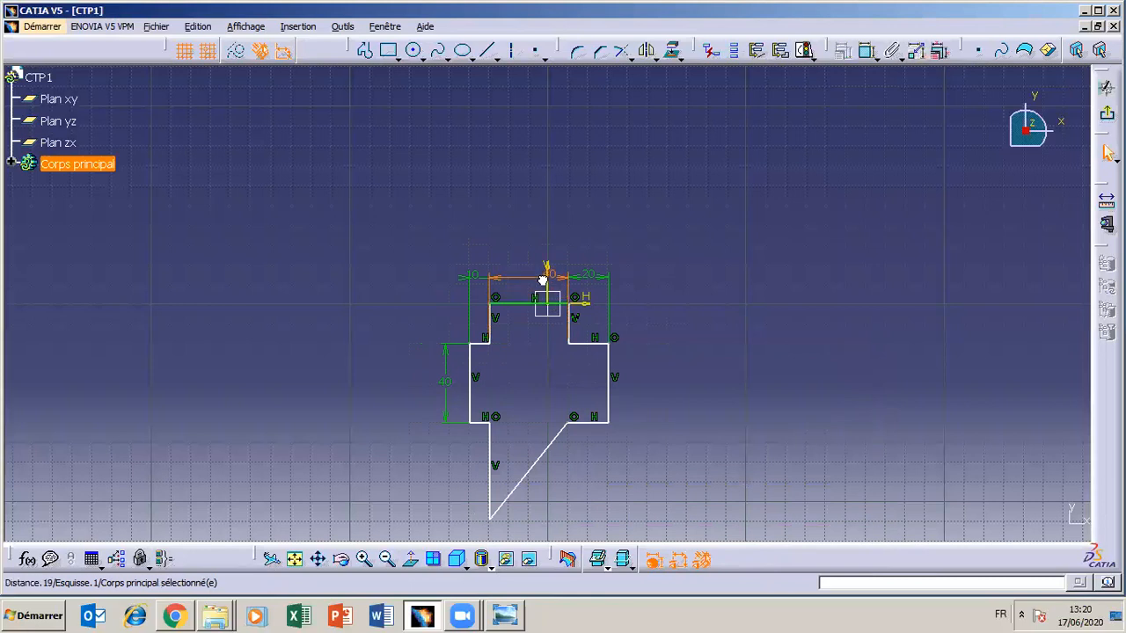
{"action": "left_click", "coordinate": [578, 301]}
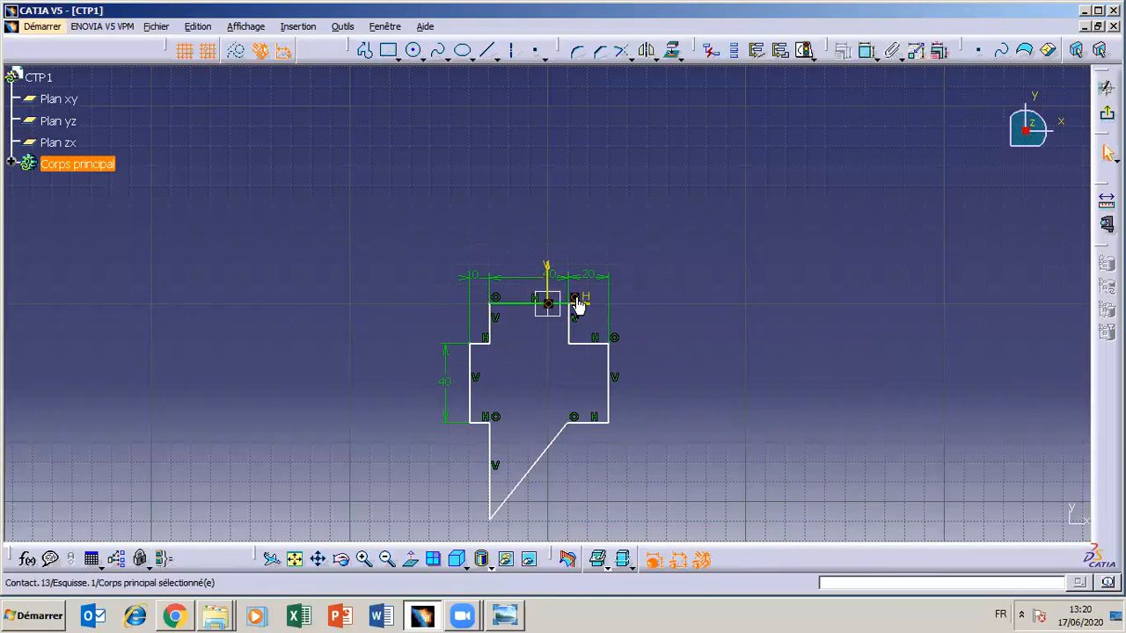
{"action": "key", "text": "Delete"}
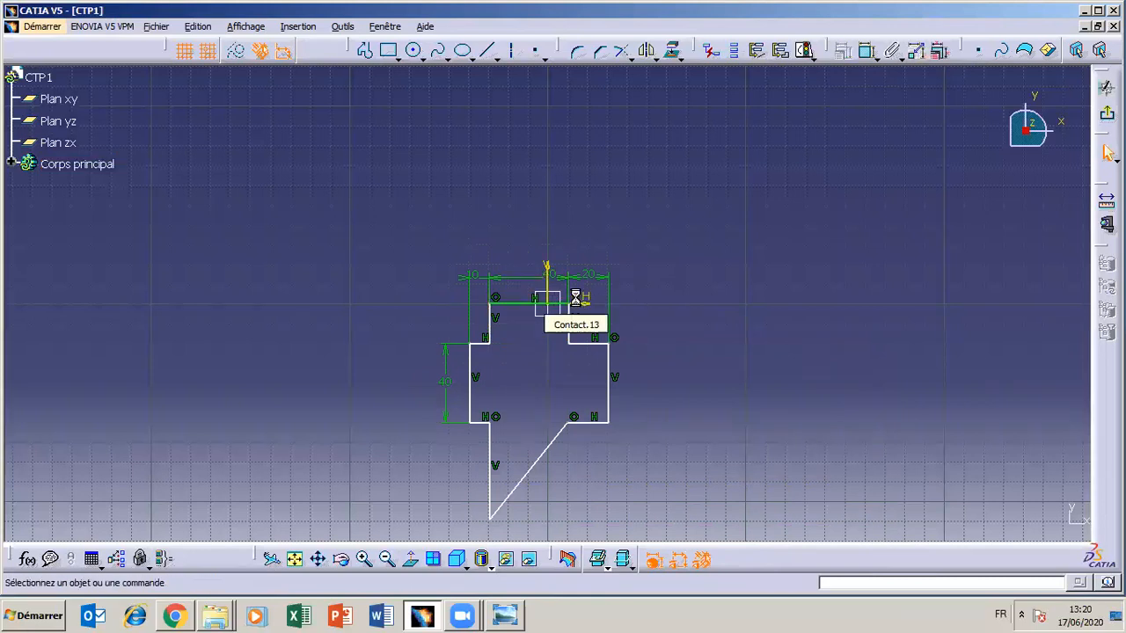
{"action": "left_click", "coordinate": [495, 300]}
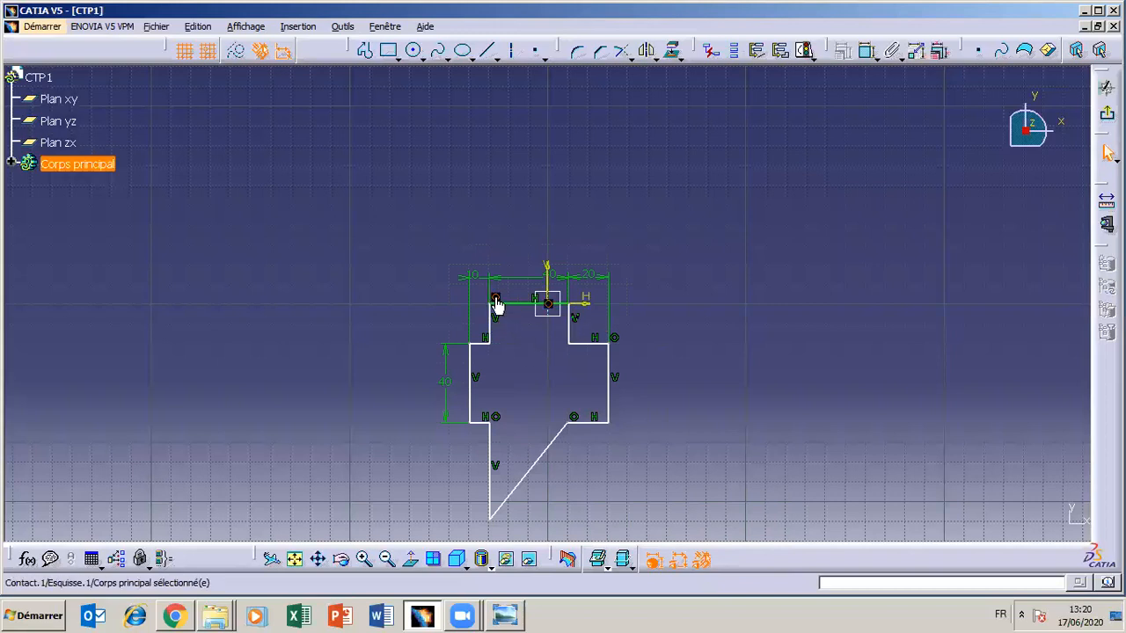
{"action": "key", "text": "Delete"}
{"action": "left_click_drag", "start_coordinate": [511, 302], "coordinate": [518, 363]}
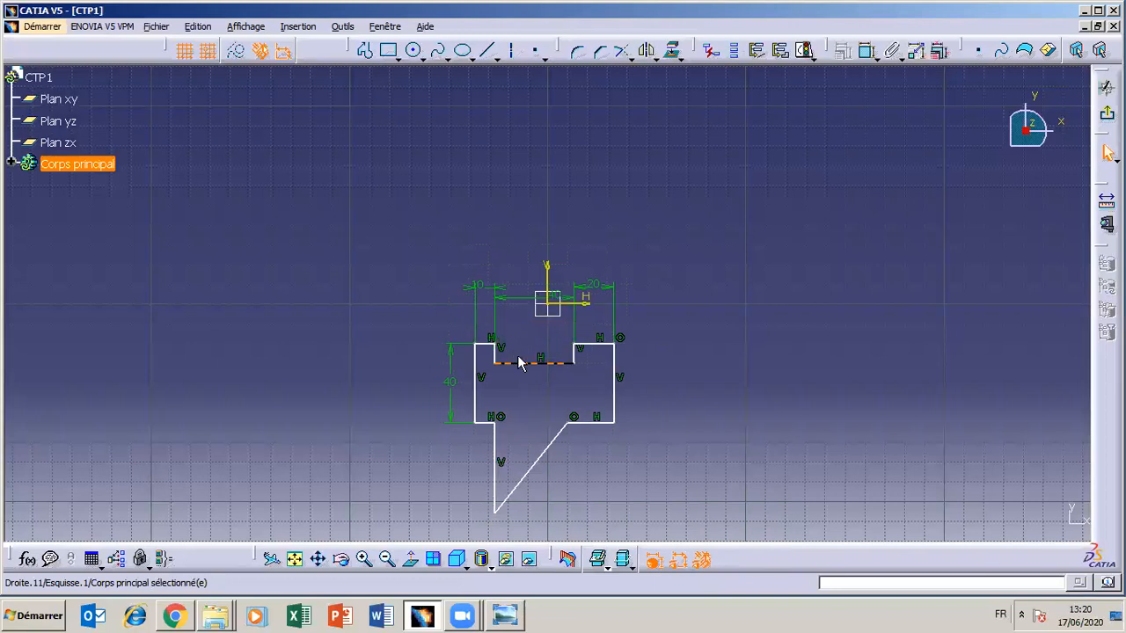
Check the TP1 drawing and dimension the notch depth between the notch floor and the upper-right tab's top edge.
{"action": "left_click", "coordinate": [504, 616]}
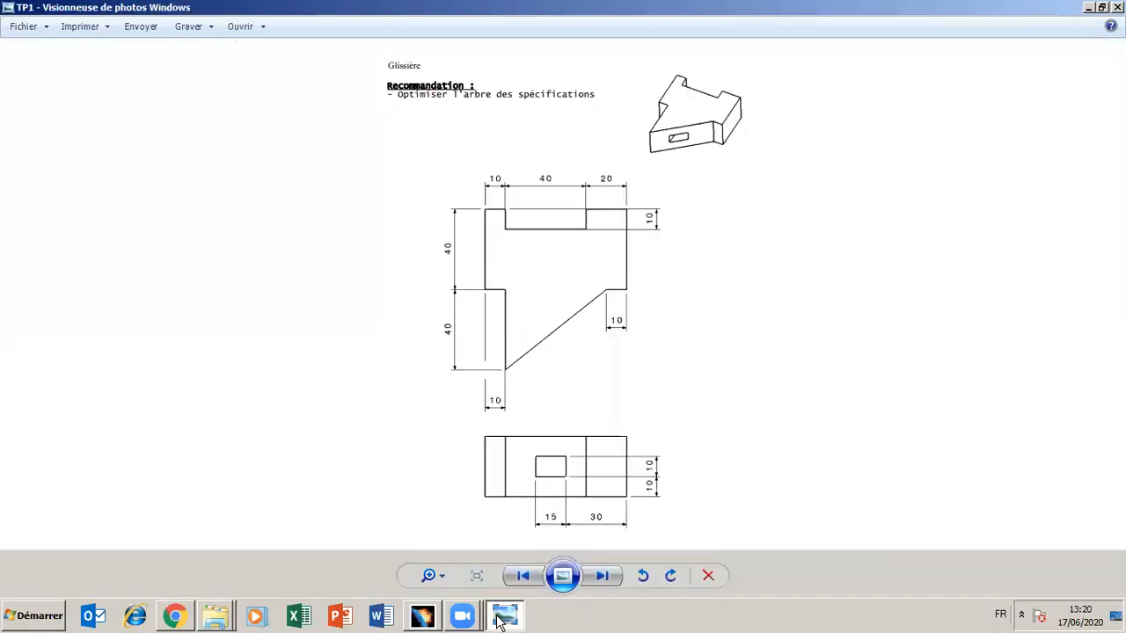
{"action": "left_click", "coordinate": [504, 615]}
{"action": "left_click", "coordinate": [866, 50]}
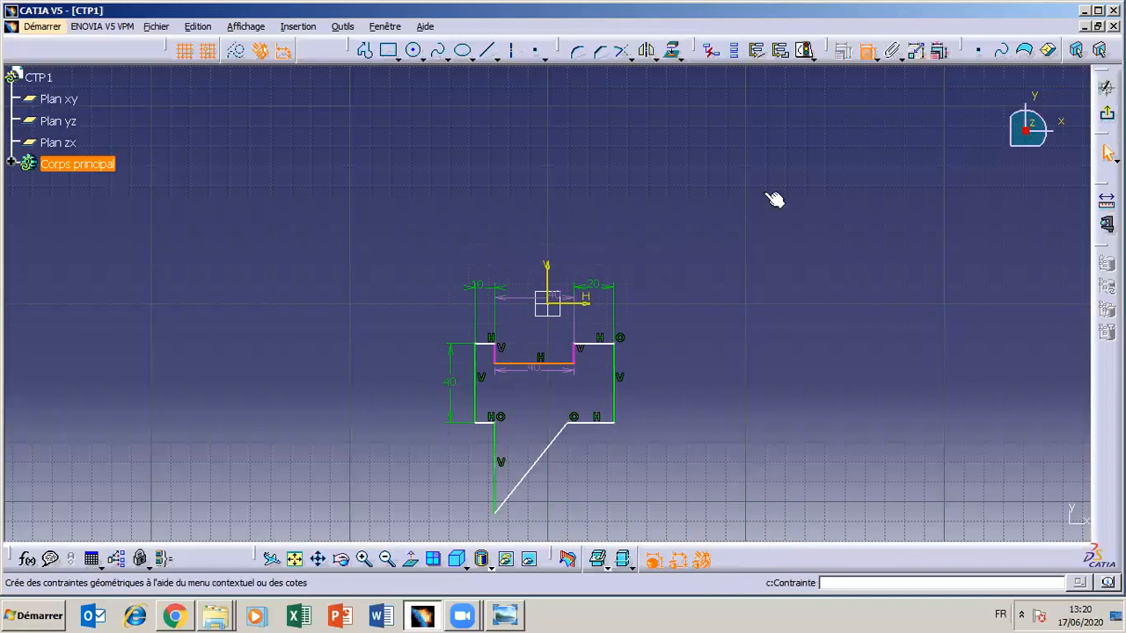
{"action": "left_click", "coordinate": [609, 343]}
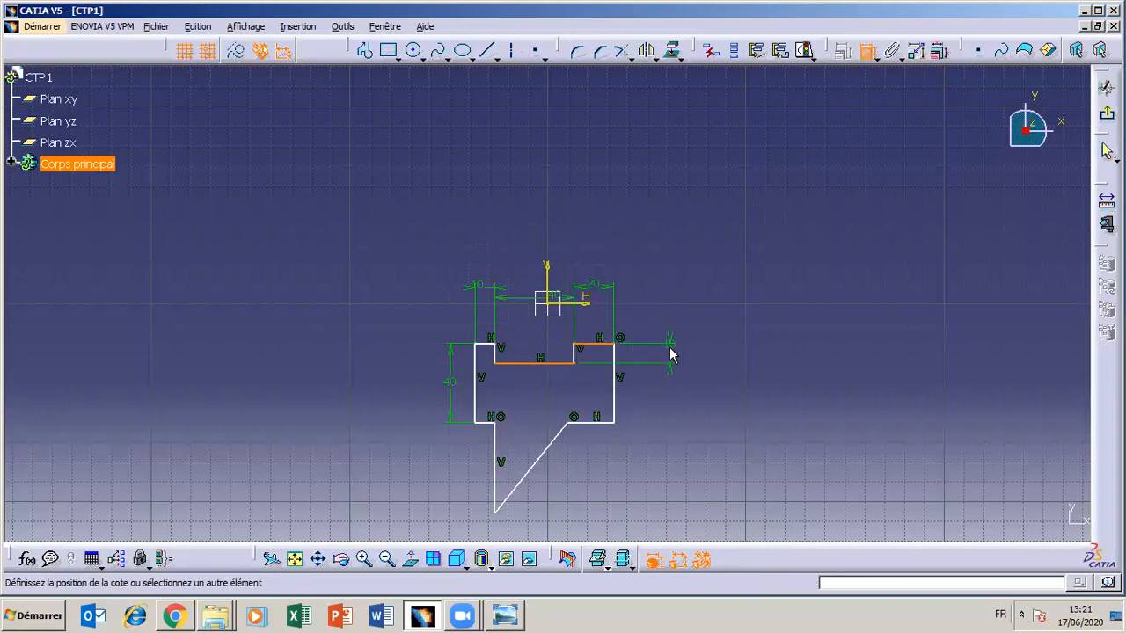
{"action": "left_click", "coordinate": [671, 365]}
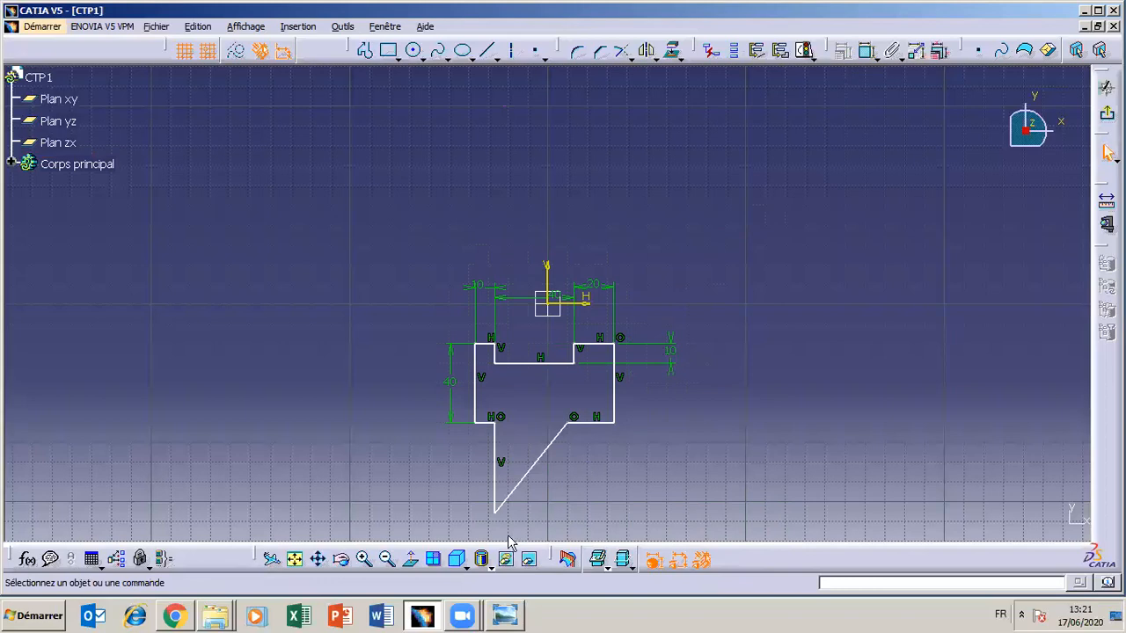
Consult the TP1 drawing and dimension the height from the lower-left shoulder line to the profile's bottom vertex, setting it to 40 mm.
{"action": "left_click", "coordinate": [424, 618]}
{"action": "left_click", "coordinate": [424, 617]}
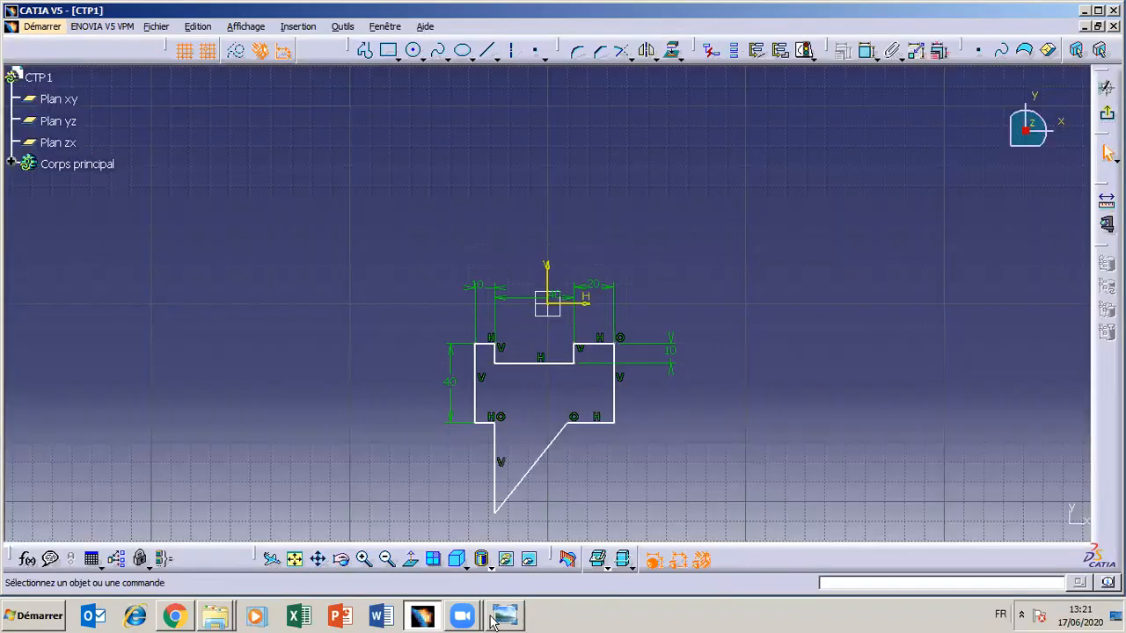
{"action": "left_click", "coordinate": [503, 617]}
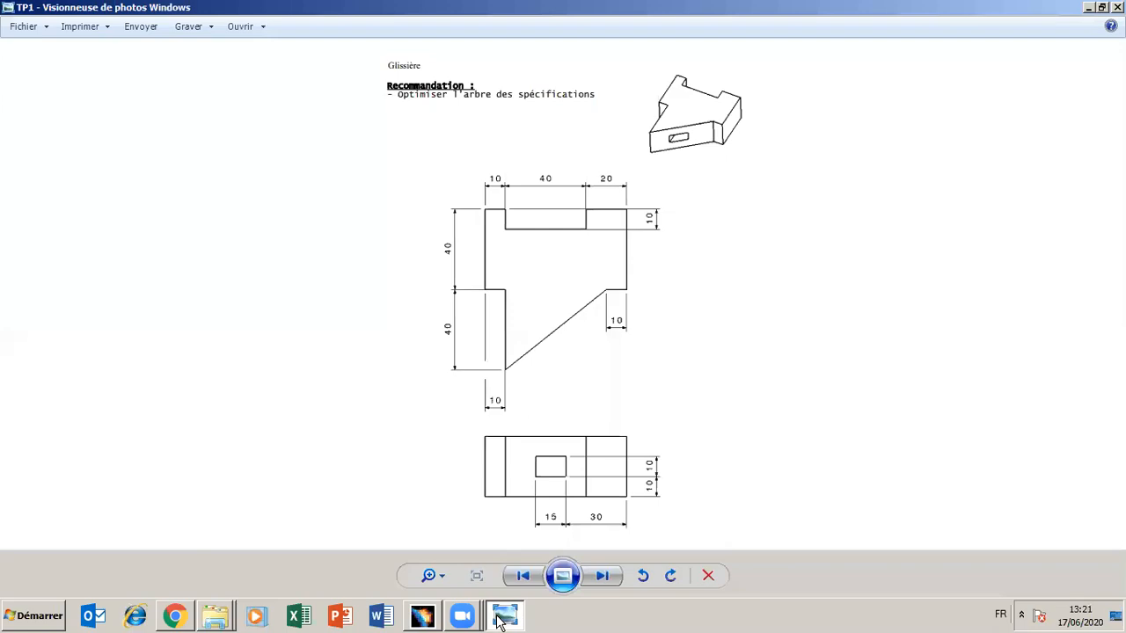
{"action": "left_click", "coordinate": [503, 618]}
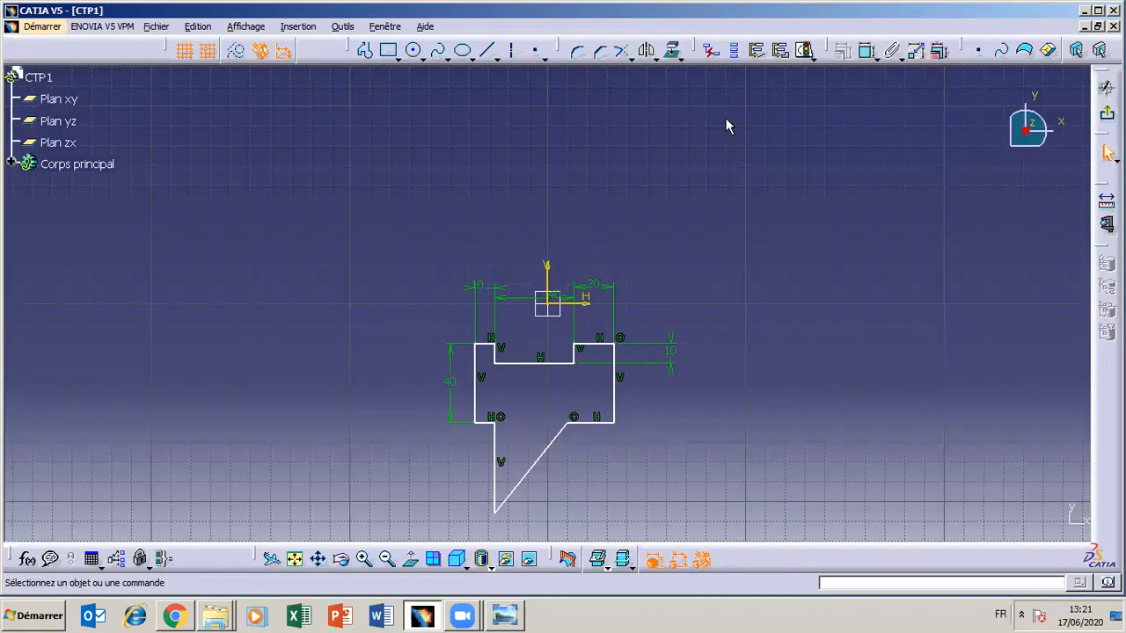
{"action": "left_click", "coordinate": [493, 425]}
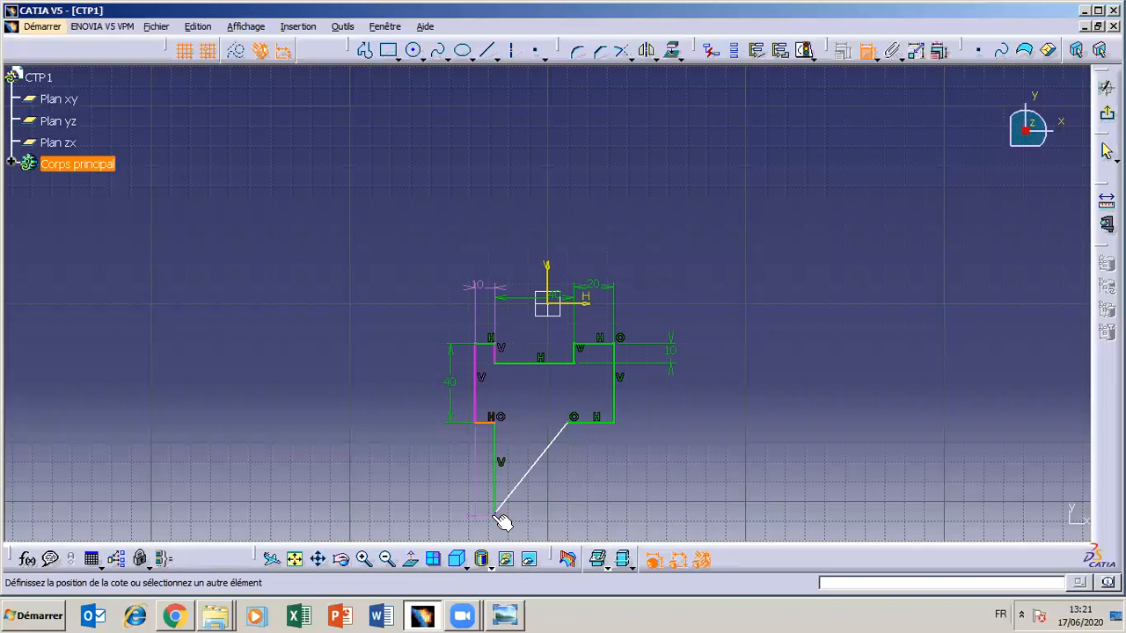
{"action": "left_click", "coordinate": [498, 517]}
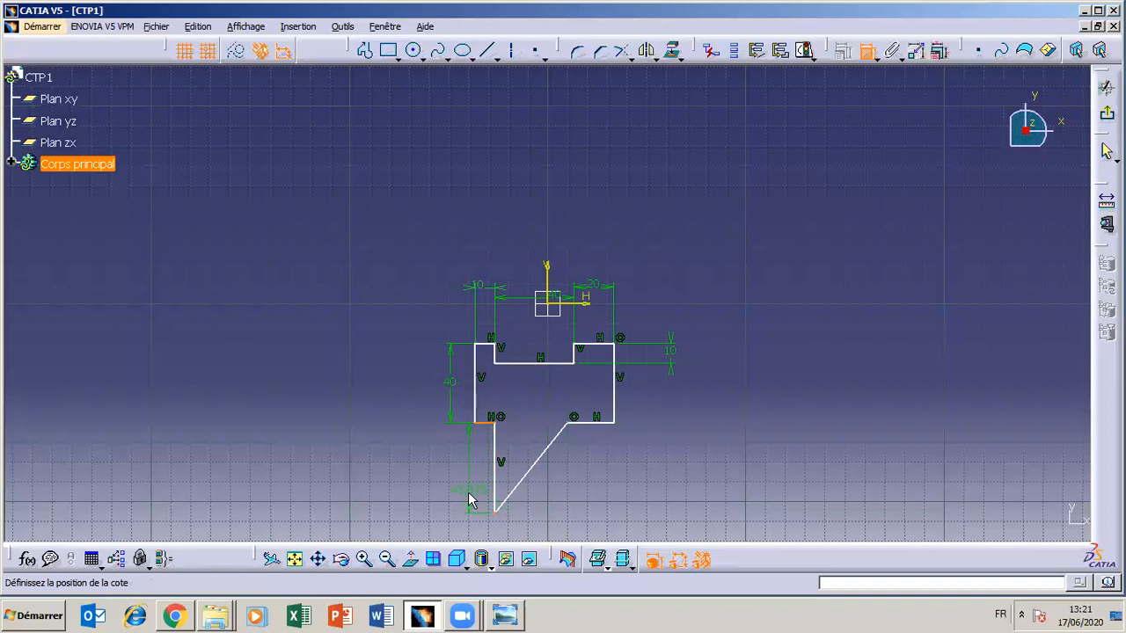
{"action": "left_click", "coordinate": [451, 466]}
{"action": "double_click", "coordinate": [451, 459]}
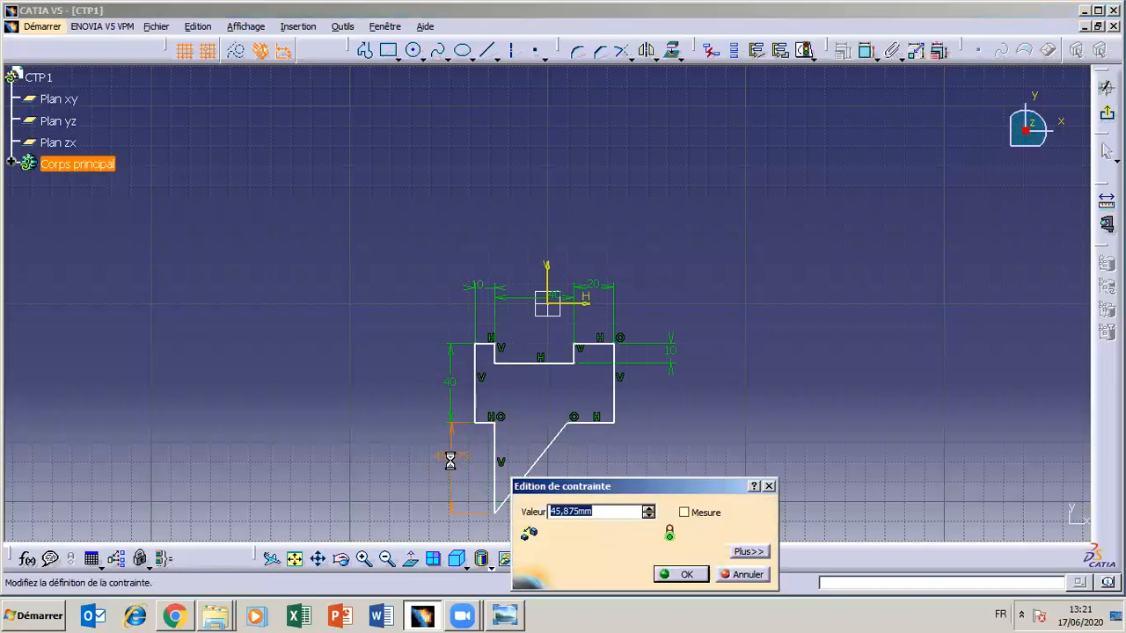
{"action": "type", "text": "40"}
{"action": "key", "text": "Return"}
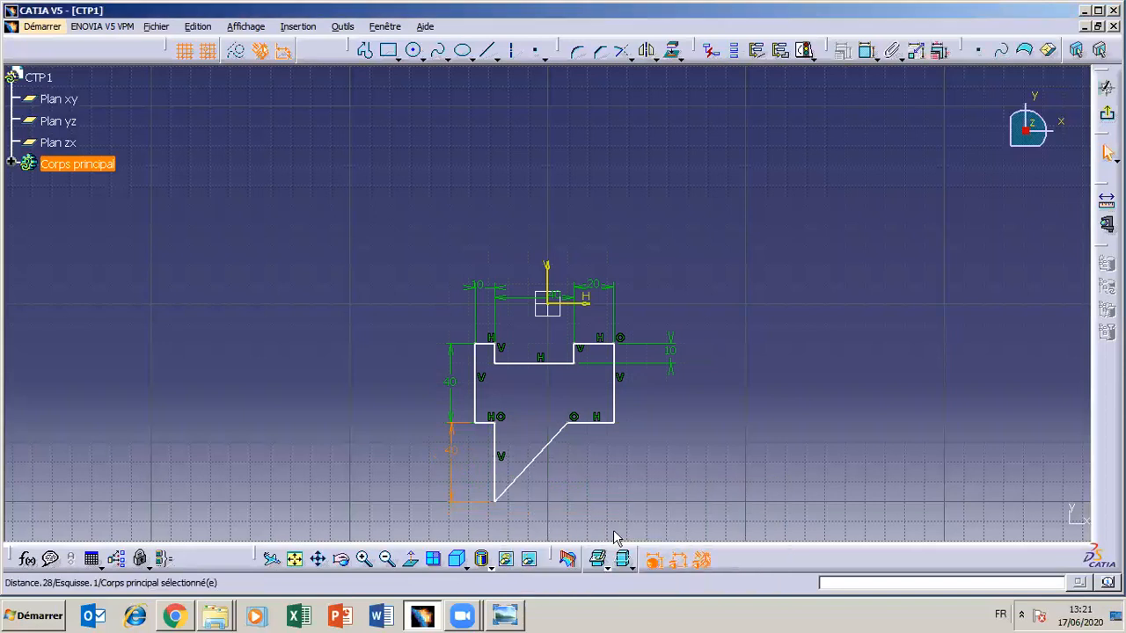
Check the TP1 drawing and dimension the distance from the profile's right edge to the diagonal's upper endpoint, setting it to 10 mm.
{"action": "left_click", "coordinate": [508, 616]}
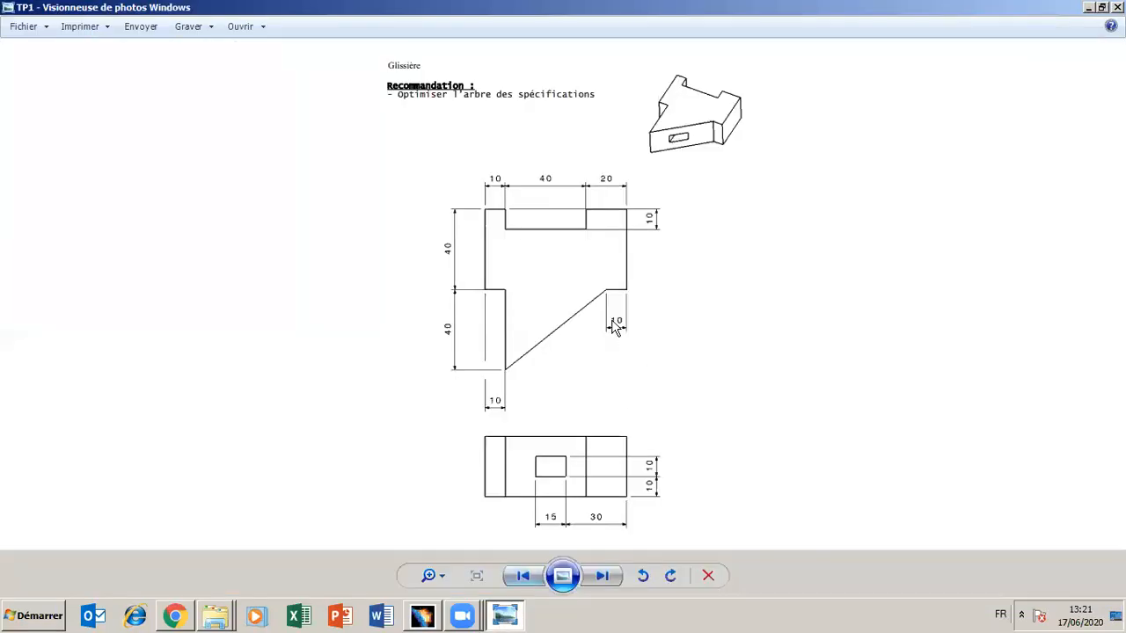
{"action": "left_click", "coordinate": [506, 619]}
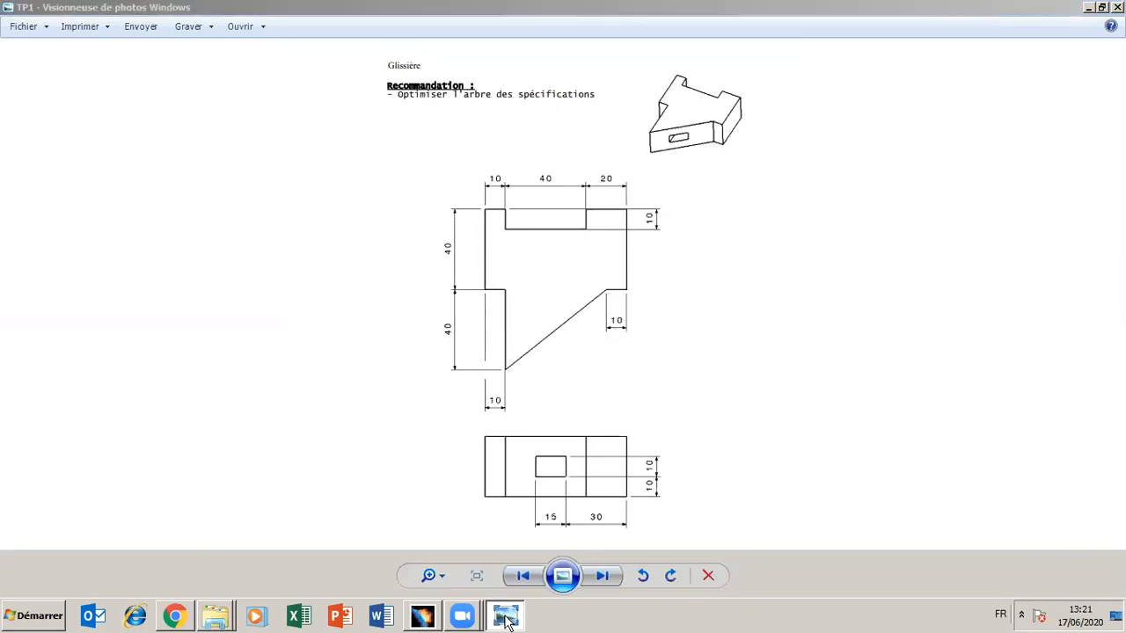
{"action": "left_click", "coordinate": [867, 50]}
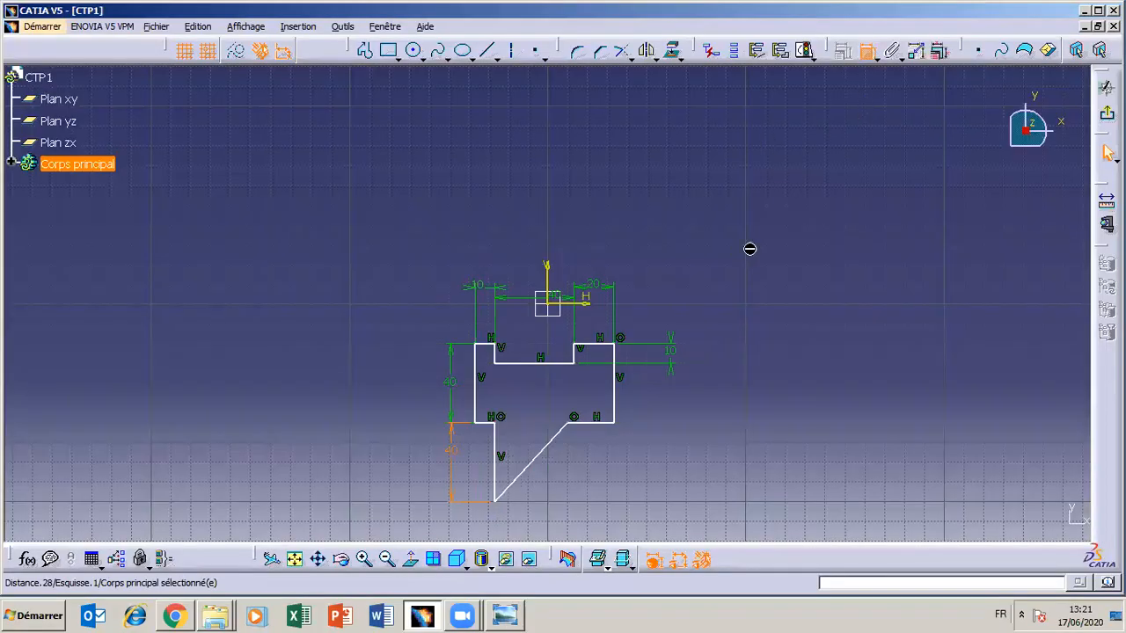
{"action": "left_click", "coordinate": [614, 400]}
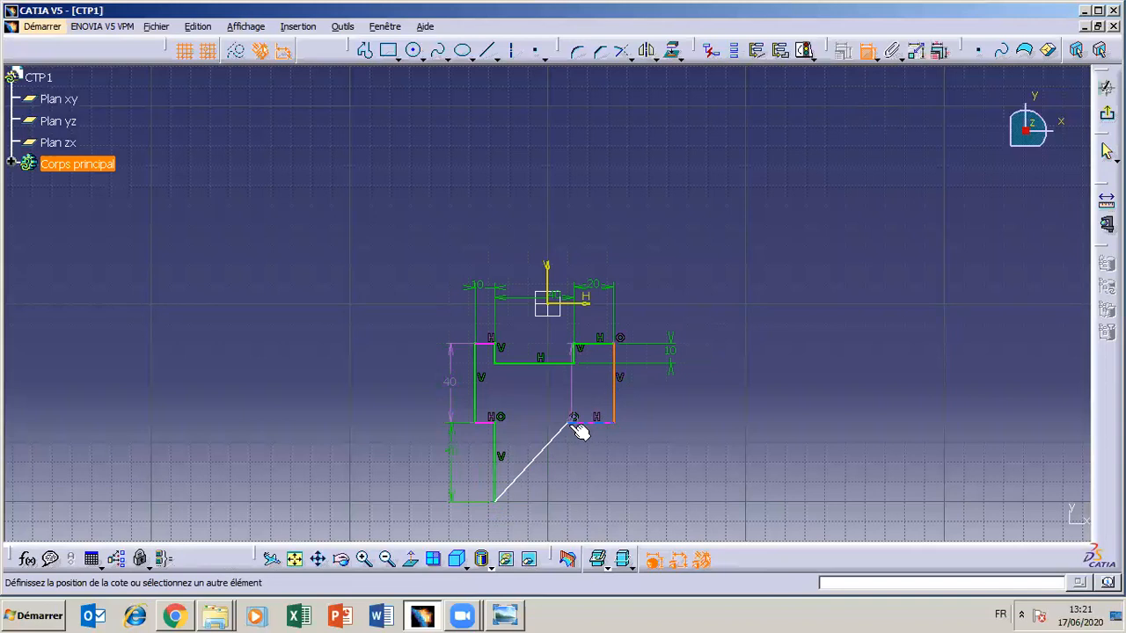
{"action": "left_click", "coordinate": [568, 424]}
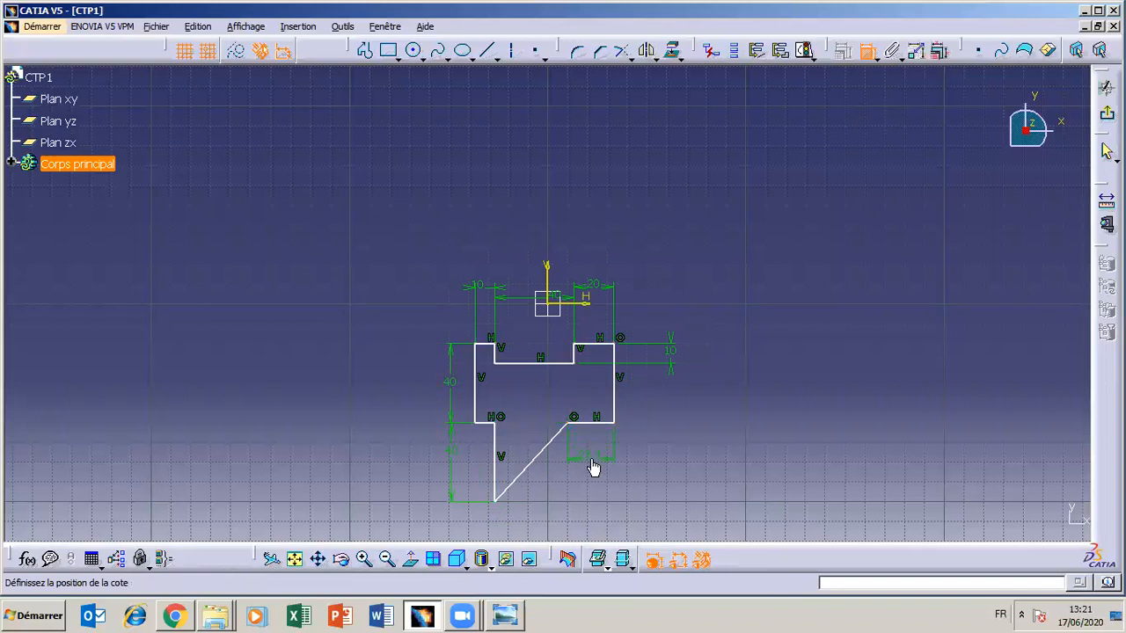
{"action": "double_click", "coordinate": [592, 464]}
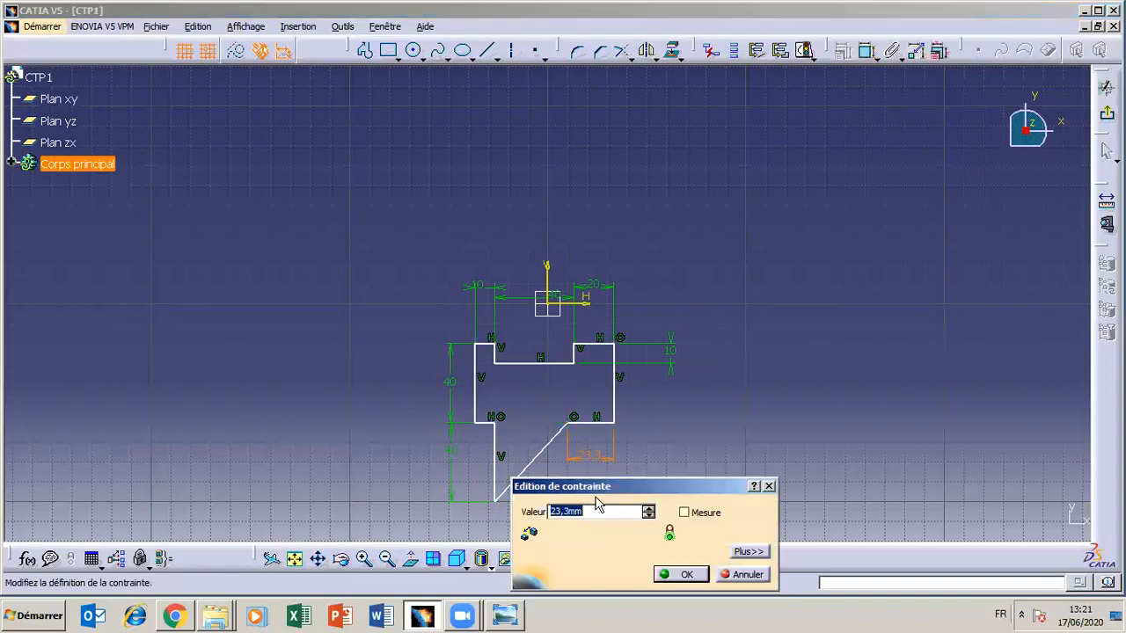
{"action": "type", "text": "10"}
{"action": "key", "text": "Return"}
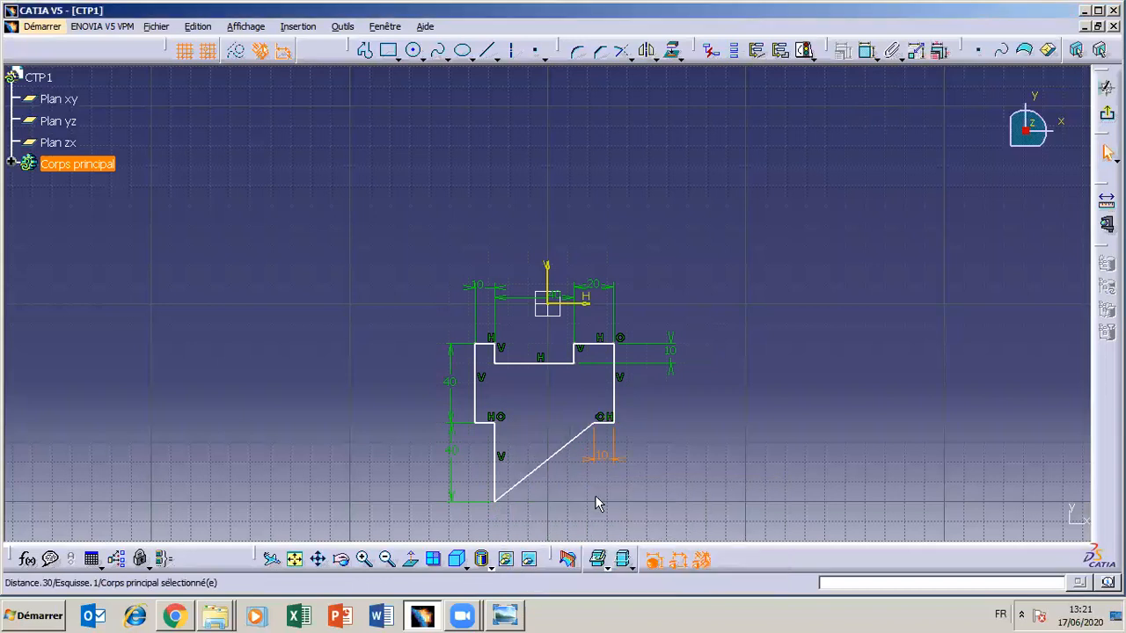
Move the whole profile away from the sketch origin until its right edge is about 60 mm from the vertical axis.
{"action": "left_click", "coordinate": [598, 519]}
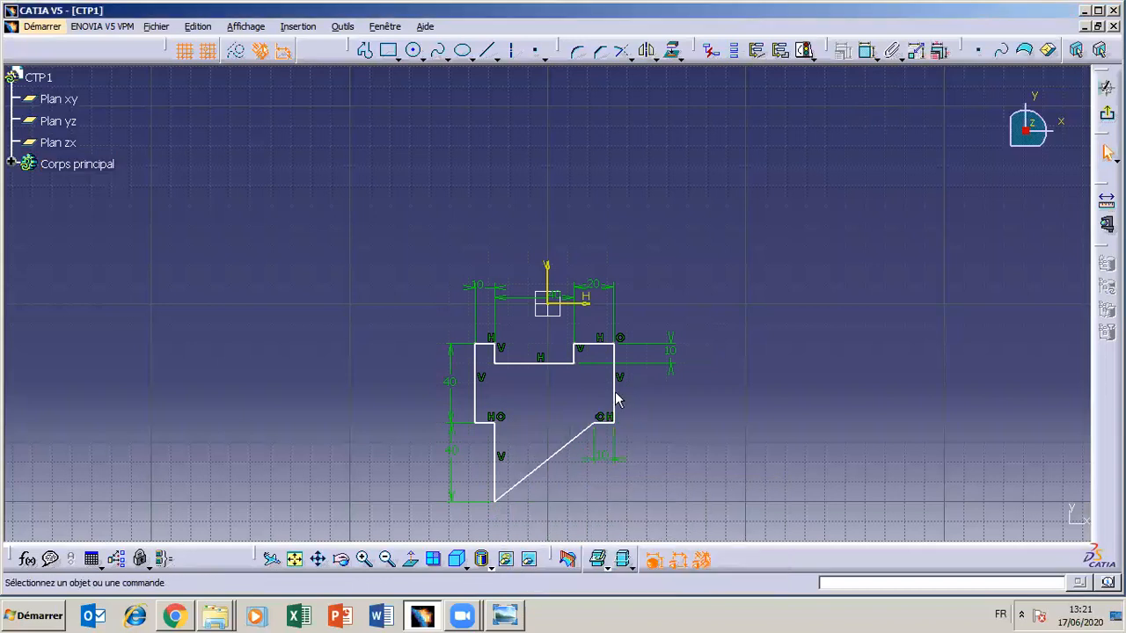
{"action": "left_click_drag", "start_coordinate": [613, 402], "coordinate": [491, 363]}
{"action": "left_click", "coordinate": [493, 366]}
{"action": "mouse_move", "coordinate": [489, 381]}
{"action": "left_mouse_down"}
{"action": "mouse_move", "coordinate": [463, 387]}
{"action": "mouse_move", "coordinate": [434, 361]}
{"action": "left_mouse_up"}
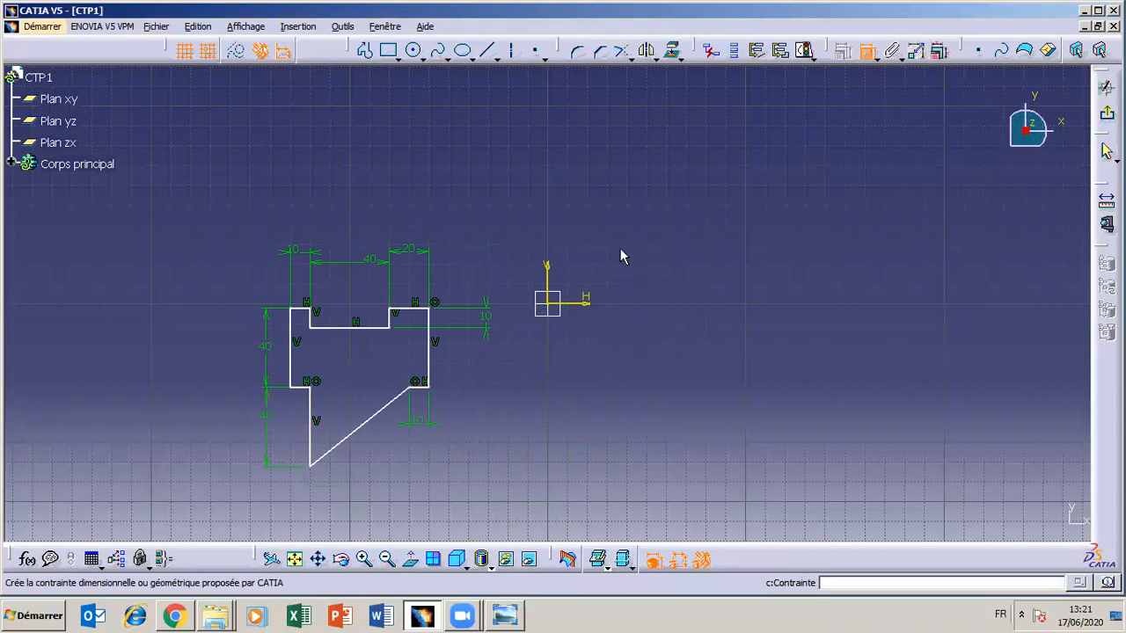
Dimension the profile's right edge from the vertical axis and its top edge from the horizontal axis, setting the latter to 10 mm.
{"action": "left_click", "coordinate": [433, 364]}
{"action": "left_click", "coordinate": [494, 172]}
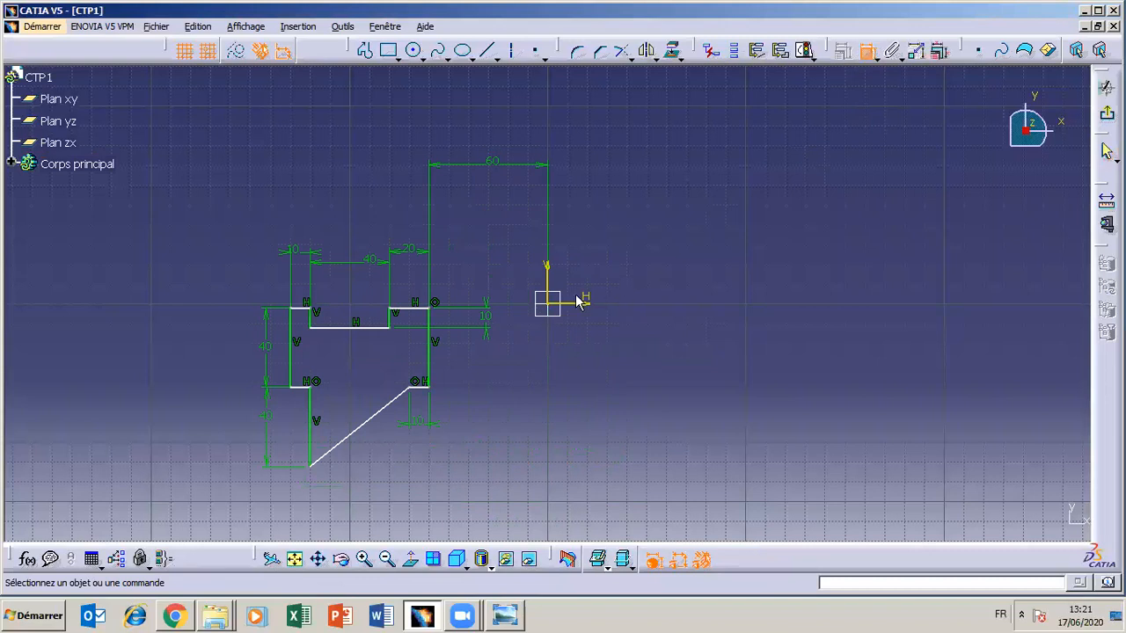
{"action": "left_click", "coordinate": [420, 309]}
{"action": "left_click", "coordinate": [641, 273]}
{"action": "double_click", "coordinate": [640, 267]}
{"action": "type", "text": "1"}
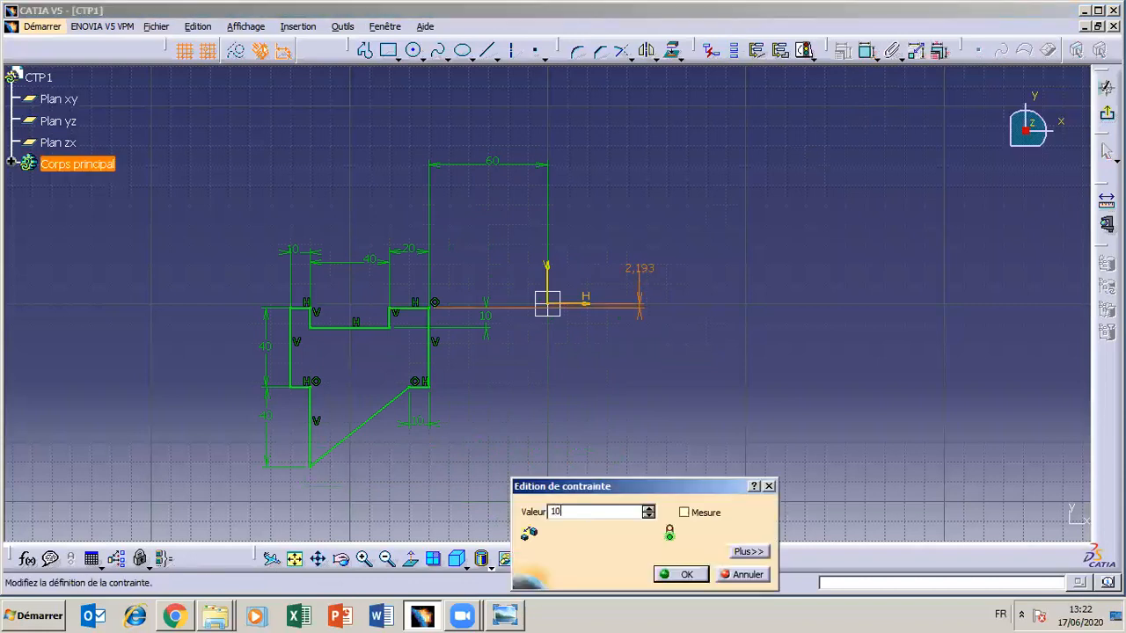
{"action": "type", "text": "0"}
{"action": "key", "text": "Return"}
{"action": "left_click", "coordinate": [726, 451]}
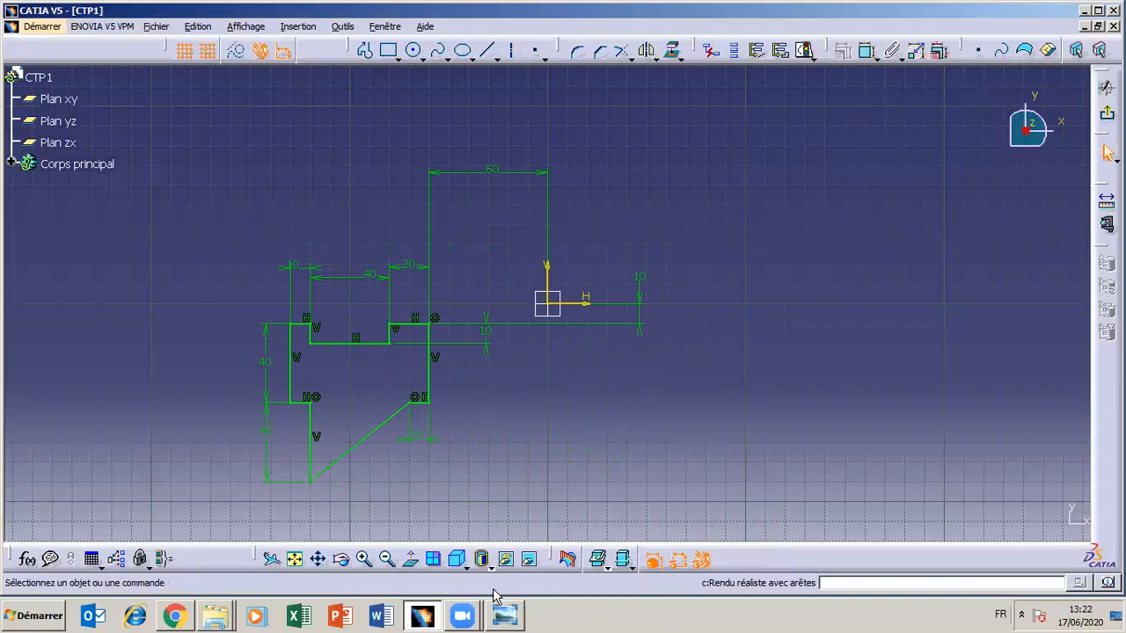
Check the TP1 drawing and make the notch's left wall coincident with the vertical edge below the lower-left shoulder.
{"action": "left_click", "coordinate": [505, 617]}
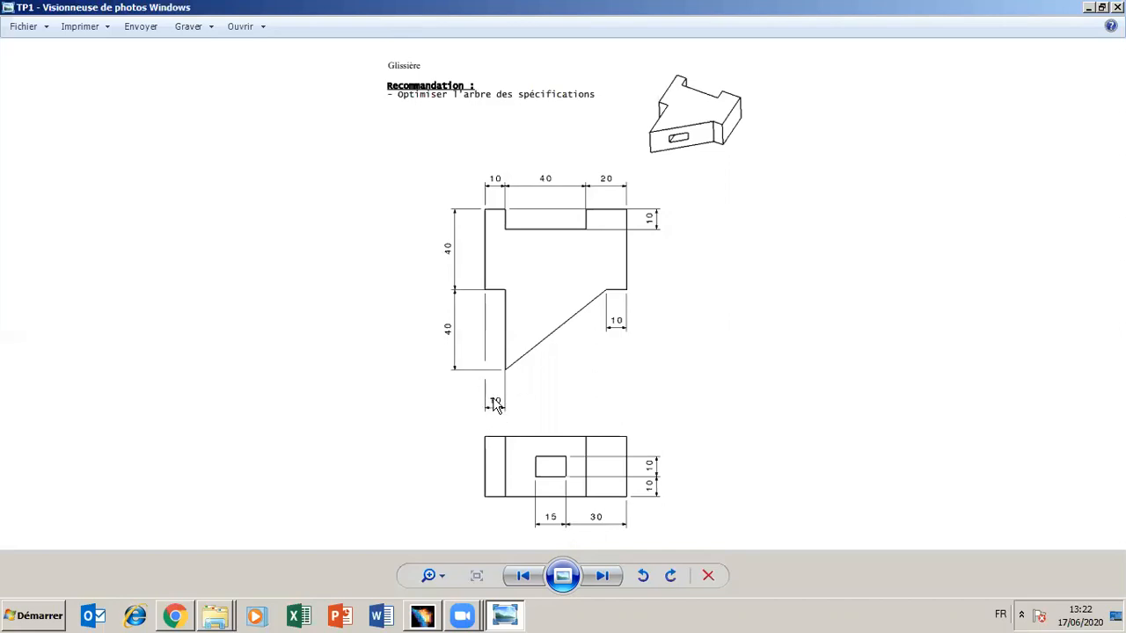
{"action": "left_click", "coordinate": [506, 615]}
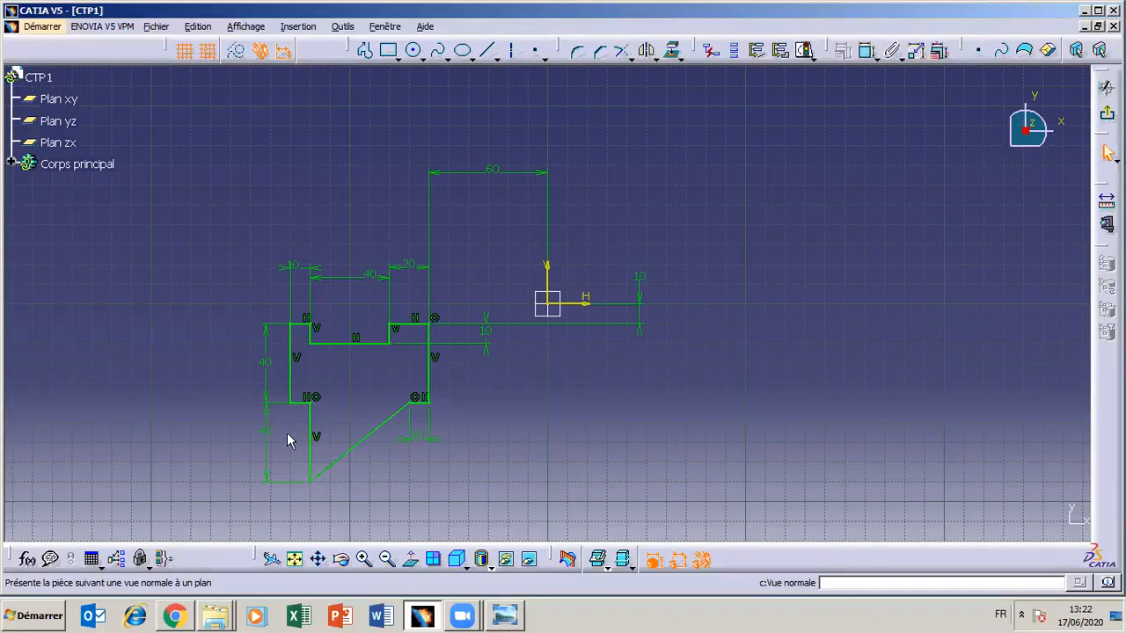
{"action": "left_click", "coordinate": [291, 378]}
{"action": "left_click", "coordinate": [313, 431]}
{"action": "left_click", "coordinate": [318, 335]}
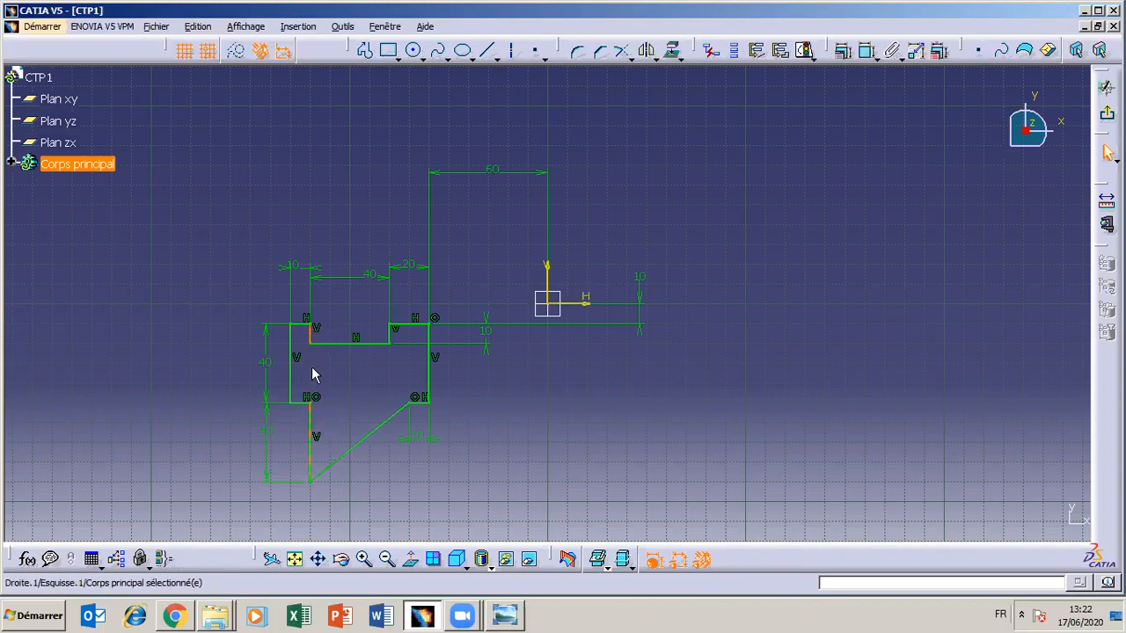
{"action": "left_click", "coordinate": [317, 400]}
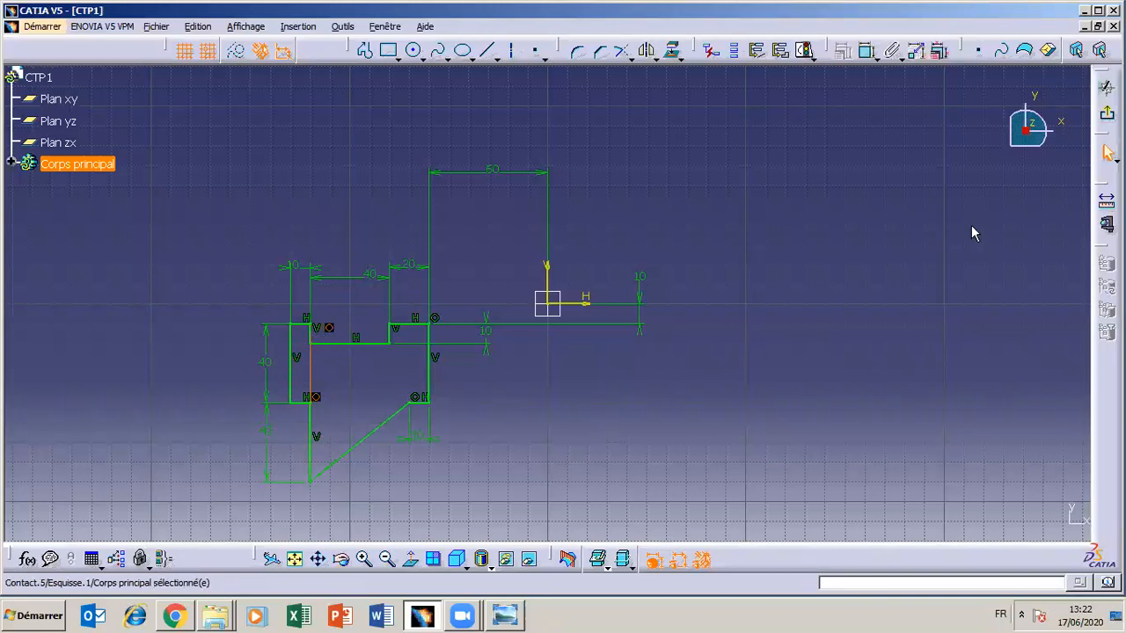
Consult the TP1 drawing for the part's thickness, leave the profile sketch and extrude it 30 mm.
{"action": "left_click", "coordinate": [1107, 113]}
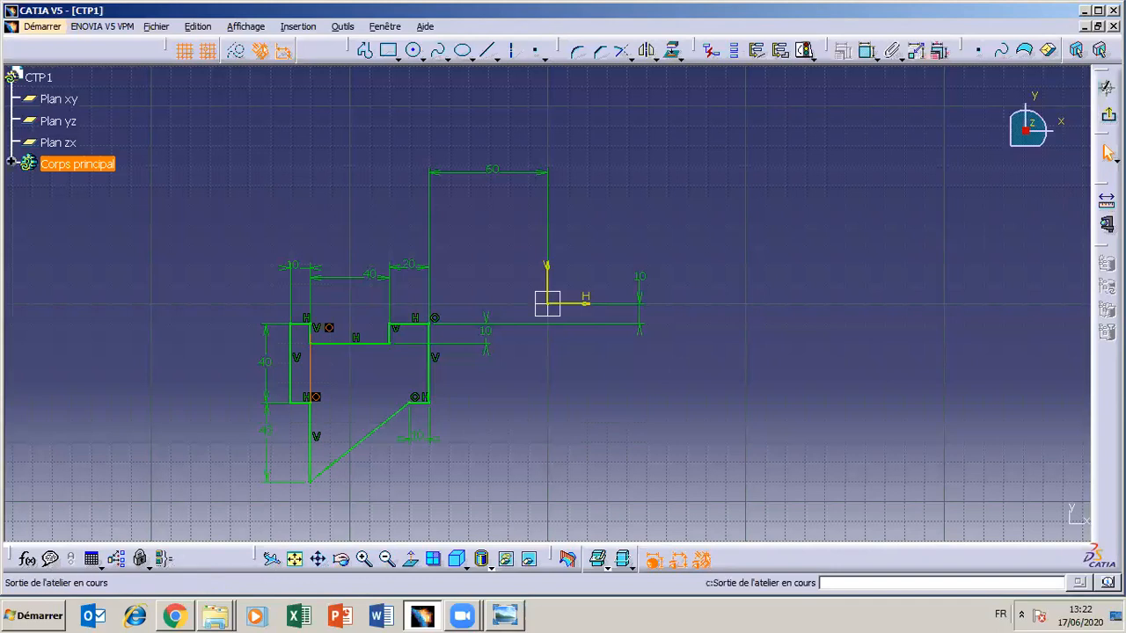
{"action": "left_click", "coordinate": [517, 618]}
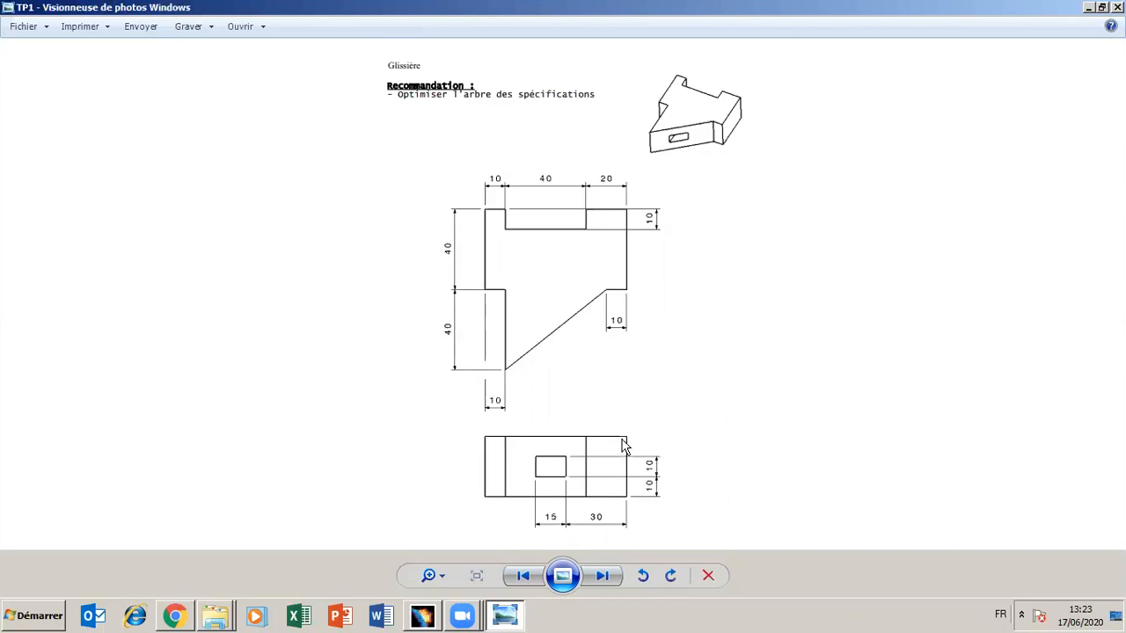
{"action": "key", "text": "alt+Tab"}
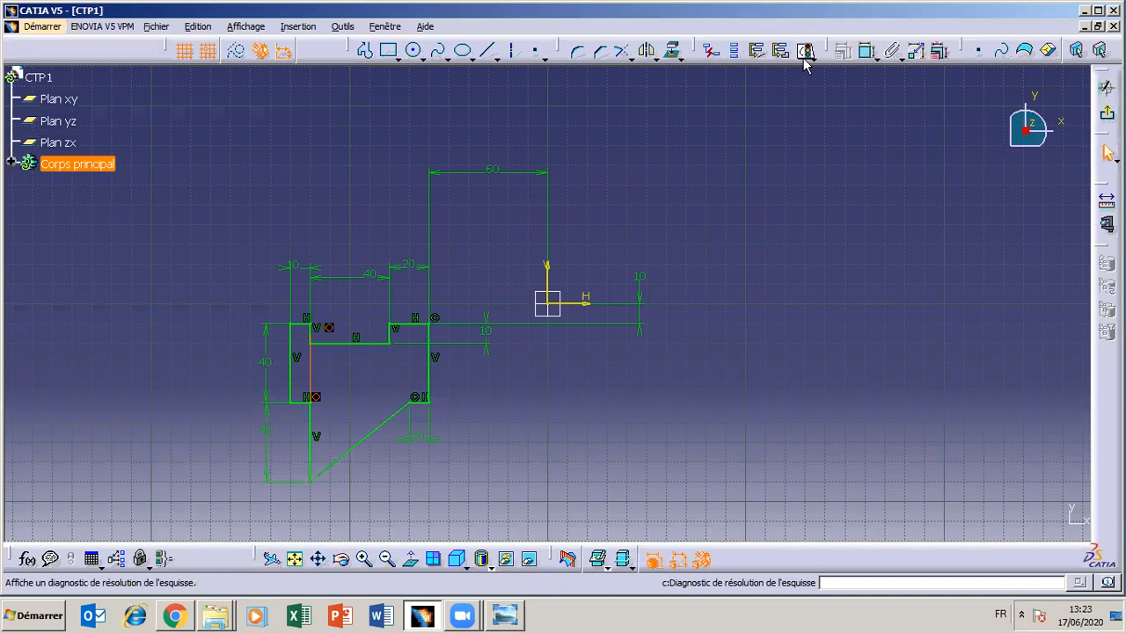
{"action": "left_click", "coordinate": [1106, 113]}
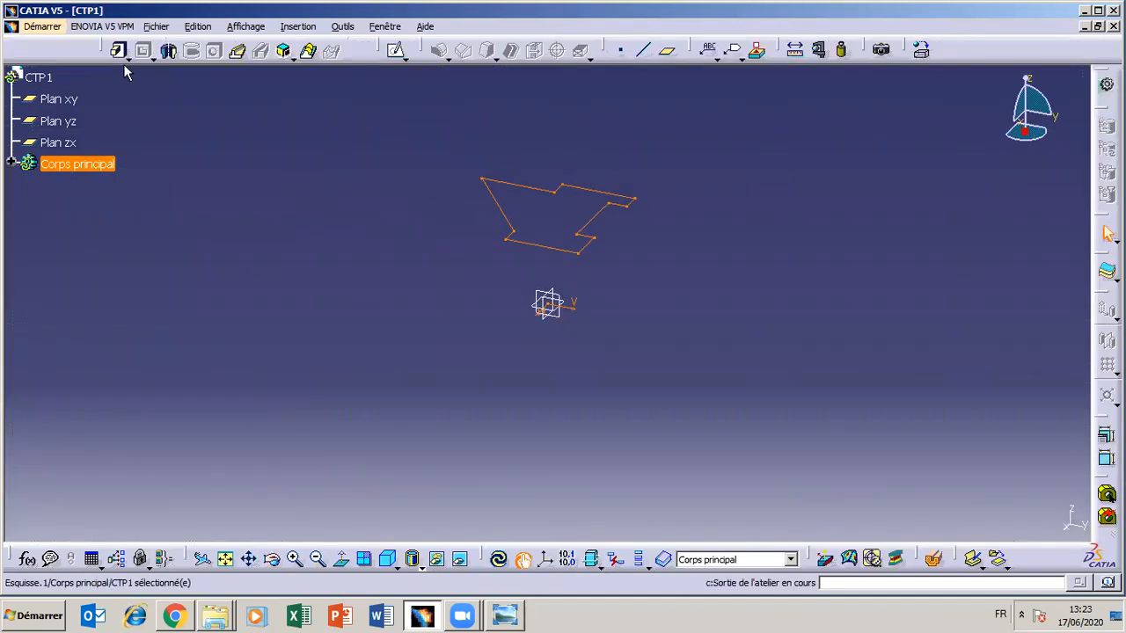
{"action": "left_click", "coordinate": [118, 50]}
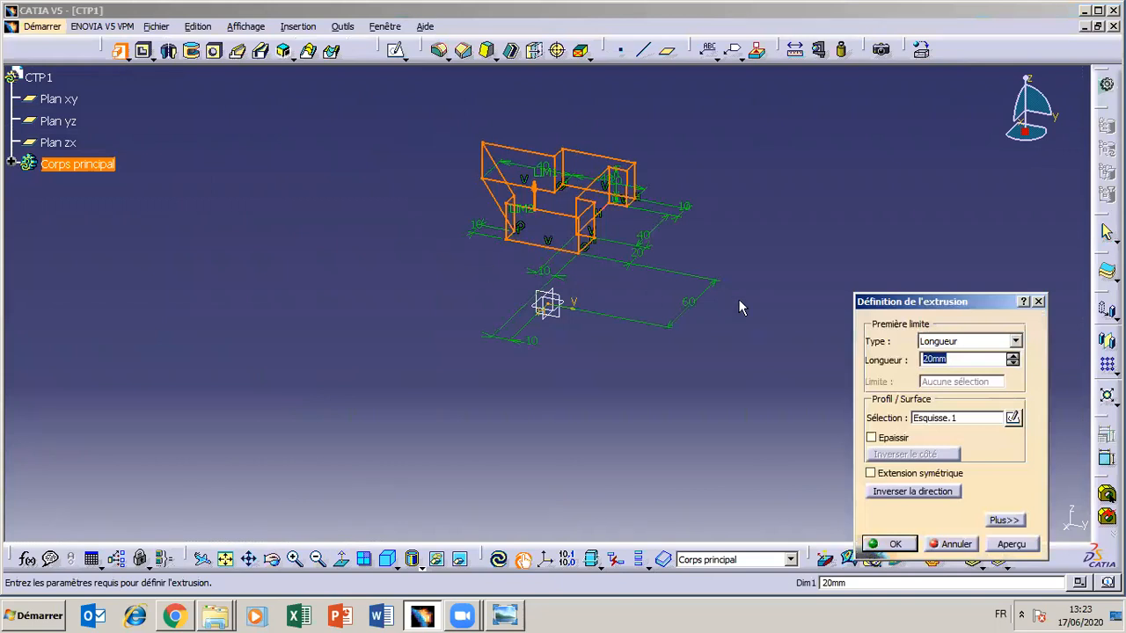
{"action": "type", "text": "30"}
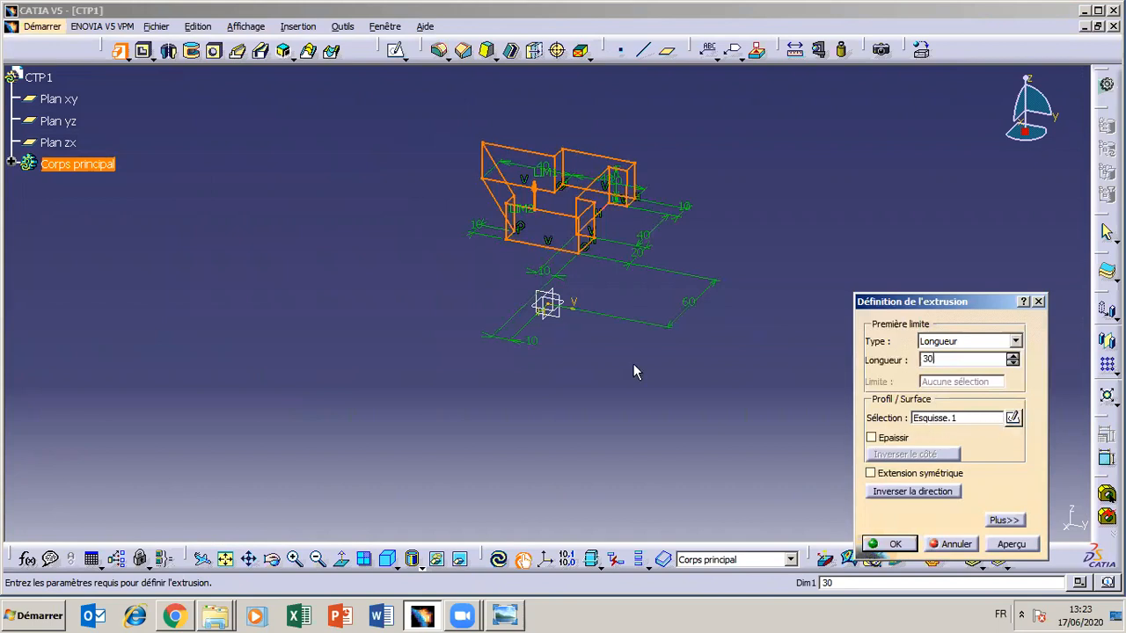
{"action": "left_click", "coordinate": [11, 164]}
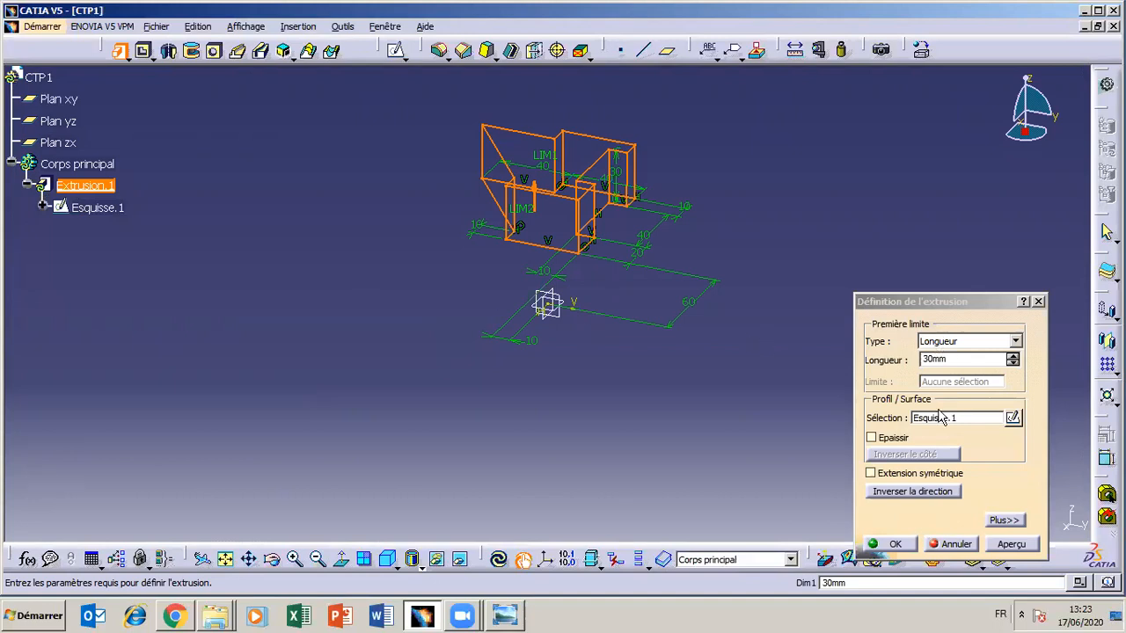
{"action": "left_click", "coordinate": [894, 544]}
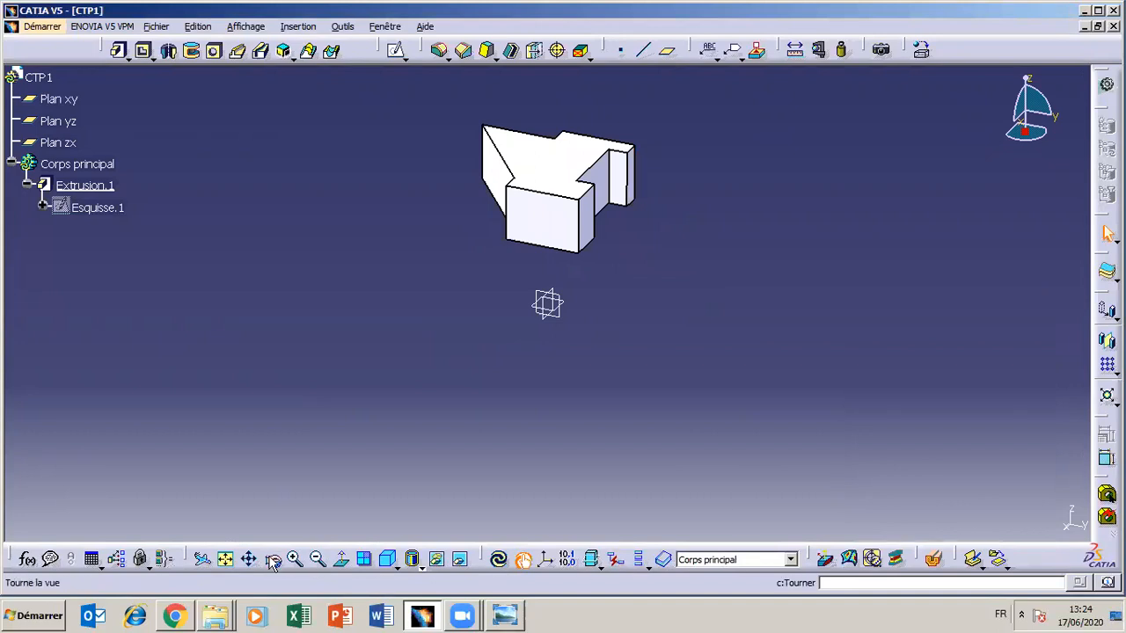
Inspect the extruded solid around its notch and consult the TP1 drawing for the rectangular pocket's size and position.
{"action": "left_click", "coordinate": [251, 557]}
{"action": "left_click_drag", "start_coordinate": [382, 400], "coordinate": [361, 471]}
{"action": "left_click", "coordinate": [272, 559]}
{"action": "left_click_drag", "start_coordinate": [541, 314], "coordinate": [416, 495]}
{"action": "left_click", "coordinate": [498, 619]}
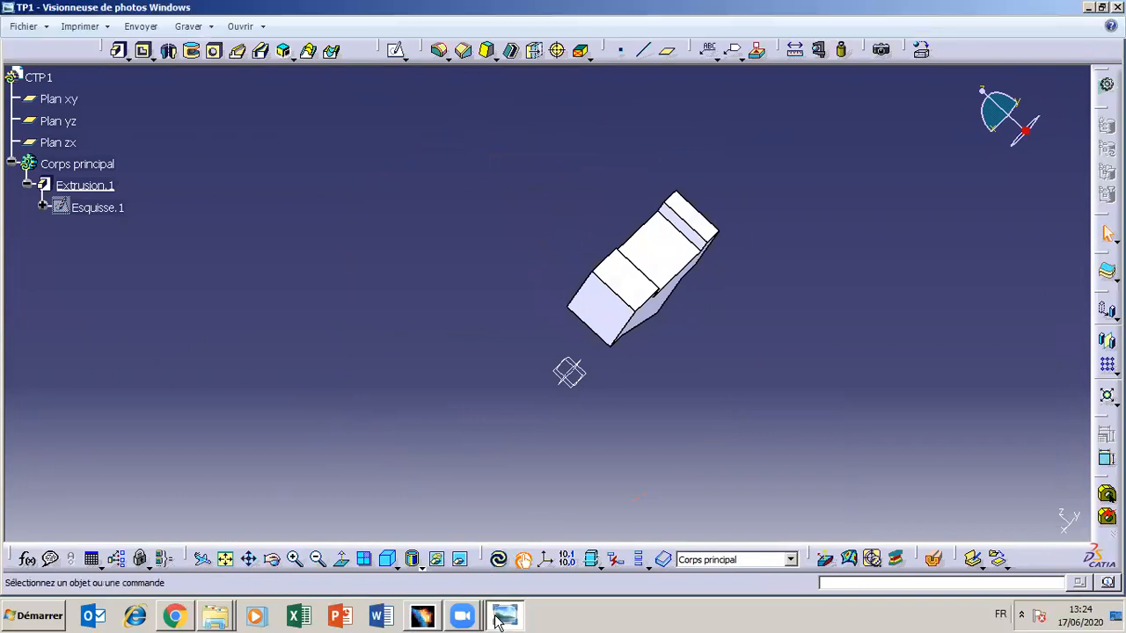
{"action": "left_click", "coordinate": [513, 619]}
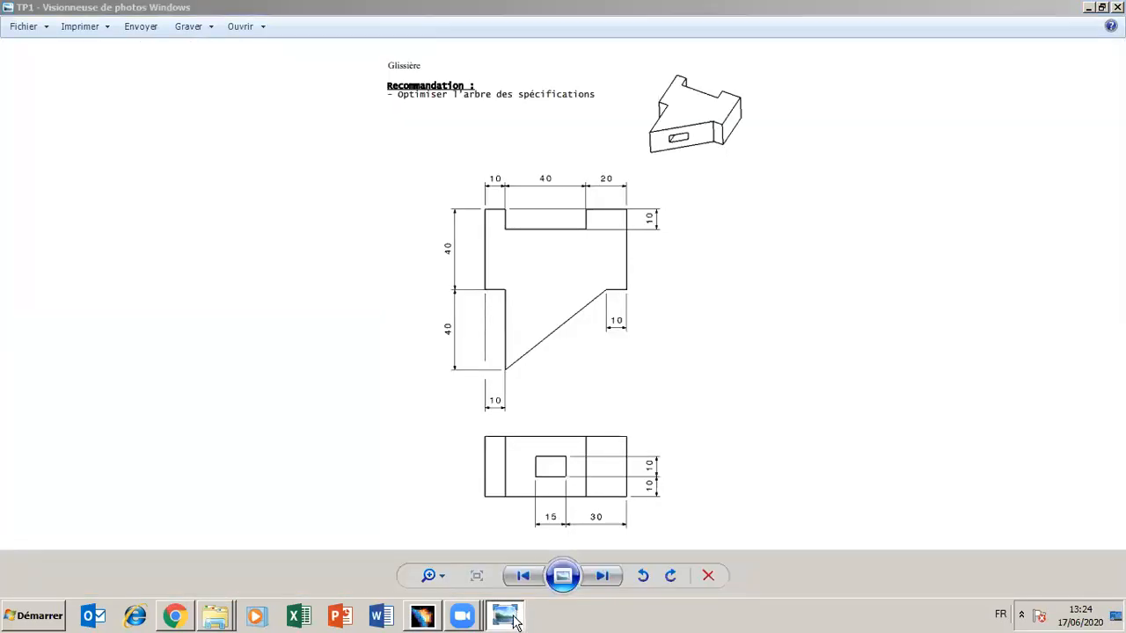
{"action": "left_click", "coordinate": [512, 619]}
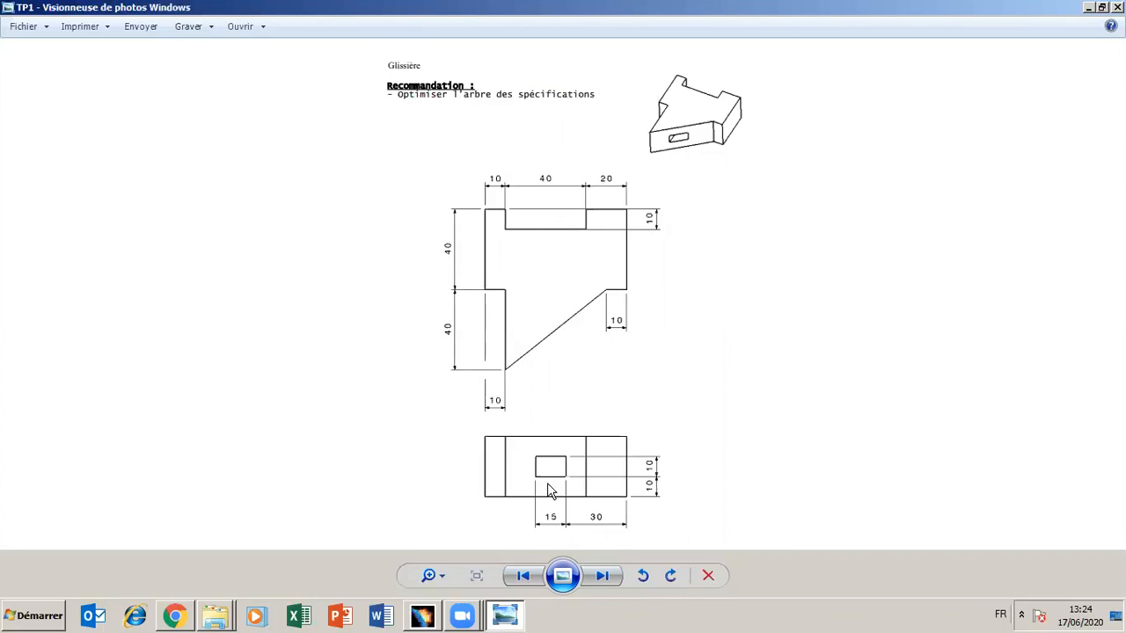
{"action": "left_click", "coordinate": [508, 618]}
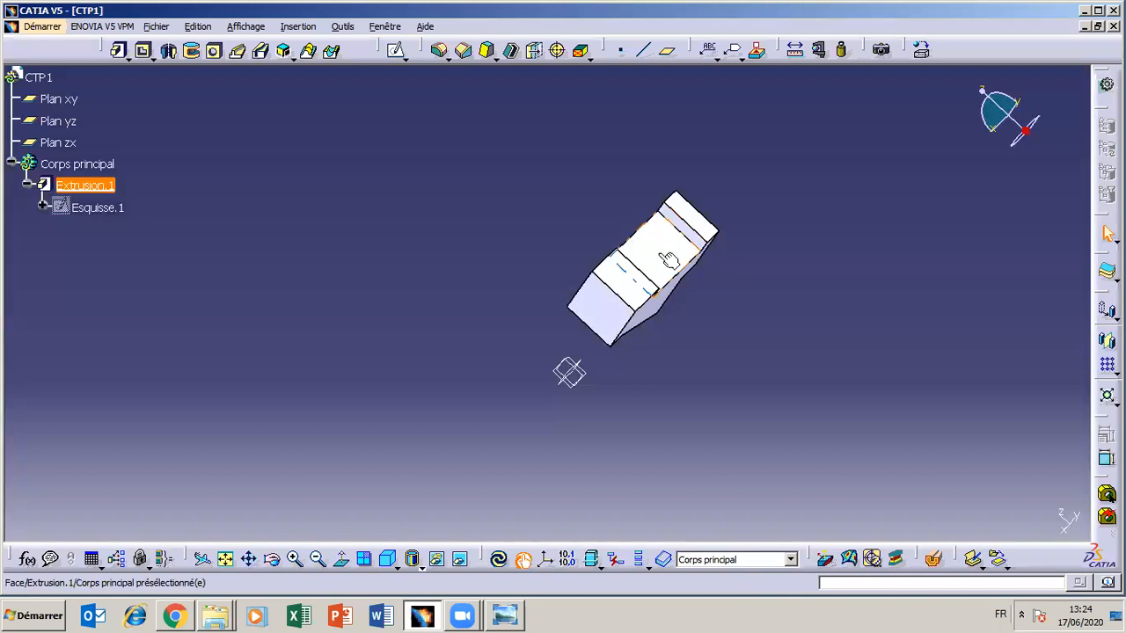
{"action": "left_click", "coordinate": [273, 559]}
{"action": "left_click_drag", "start_coordinate": [675, 218], "coordinate": [740, 350]}
{"action": "left_click", "coordinate": [633, 246]}
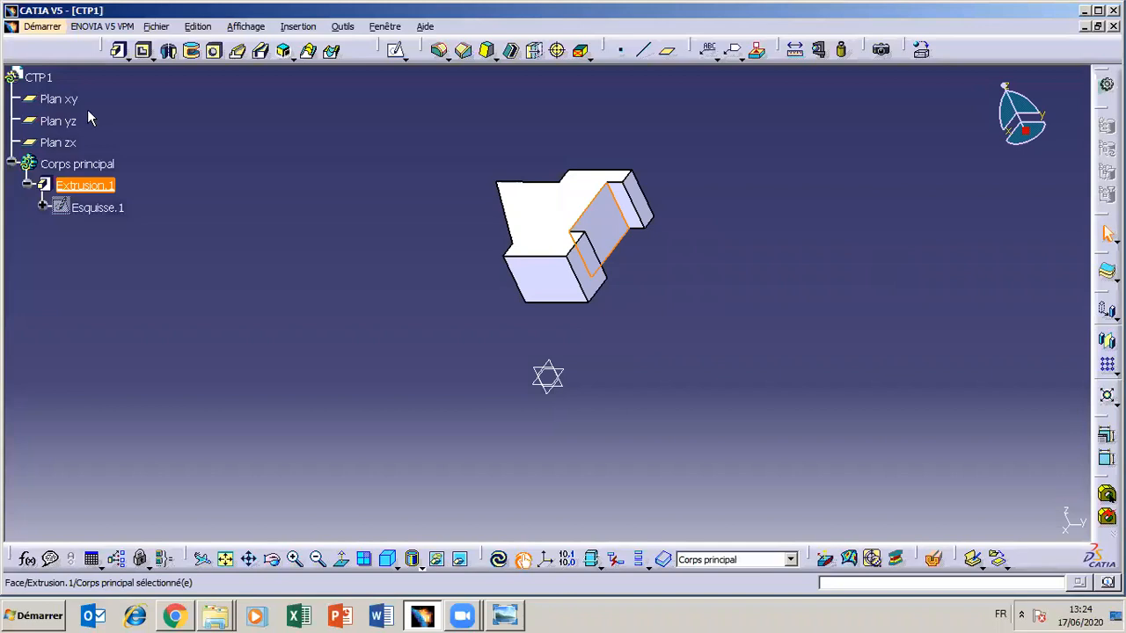
{"action": "left_click", "coordinate": [395, 50]}
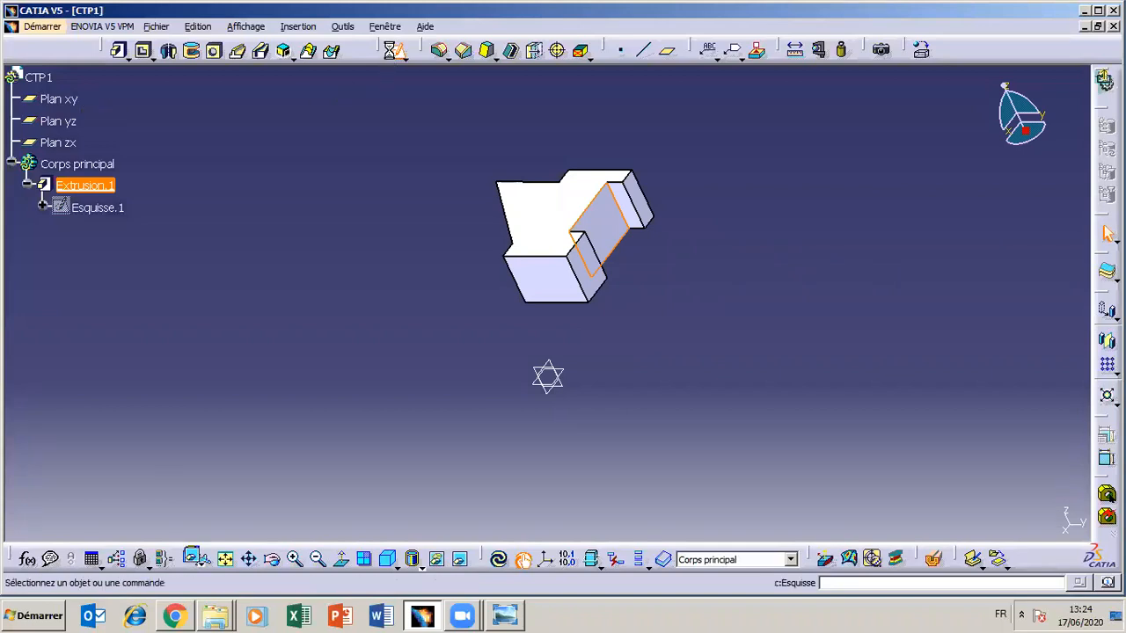
{"action": "left_click", "coordinate": [504, 615]}
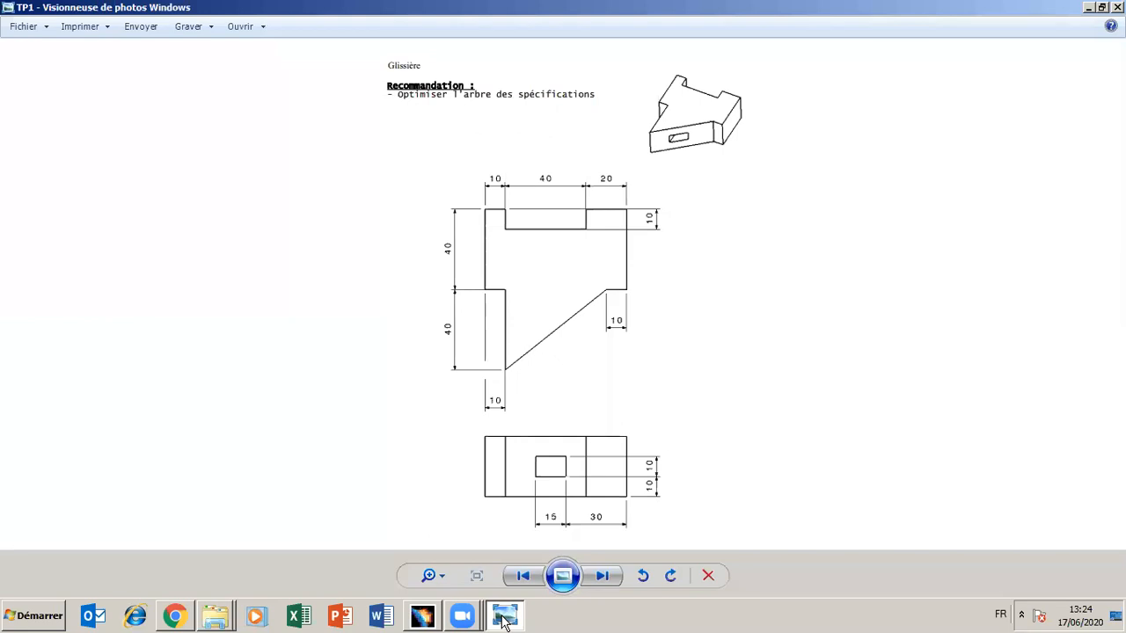
{"action": "left_click", "coordinate": [504, 616]}
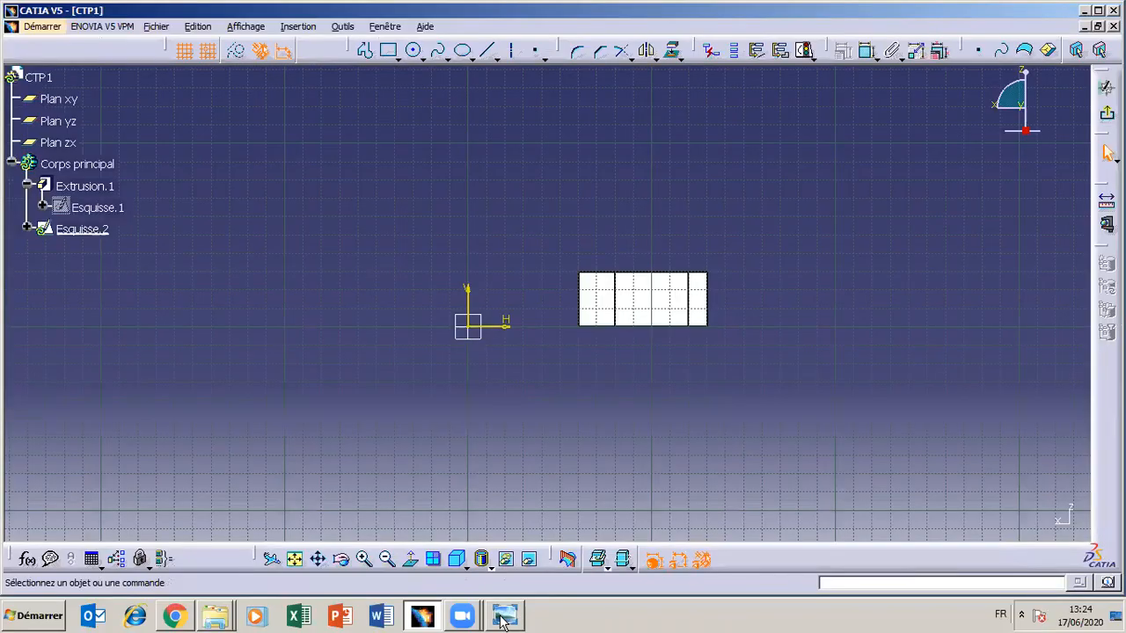
{"action": "left_click", "coordinate": [341, 559]}
{"action": "left_click_drag", "start_coordinate": [626, 379], "coordinate": [625, 470]}
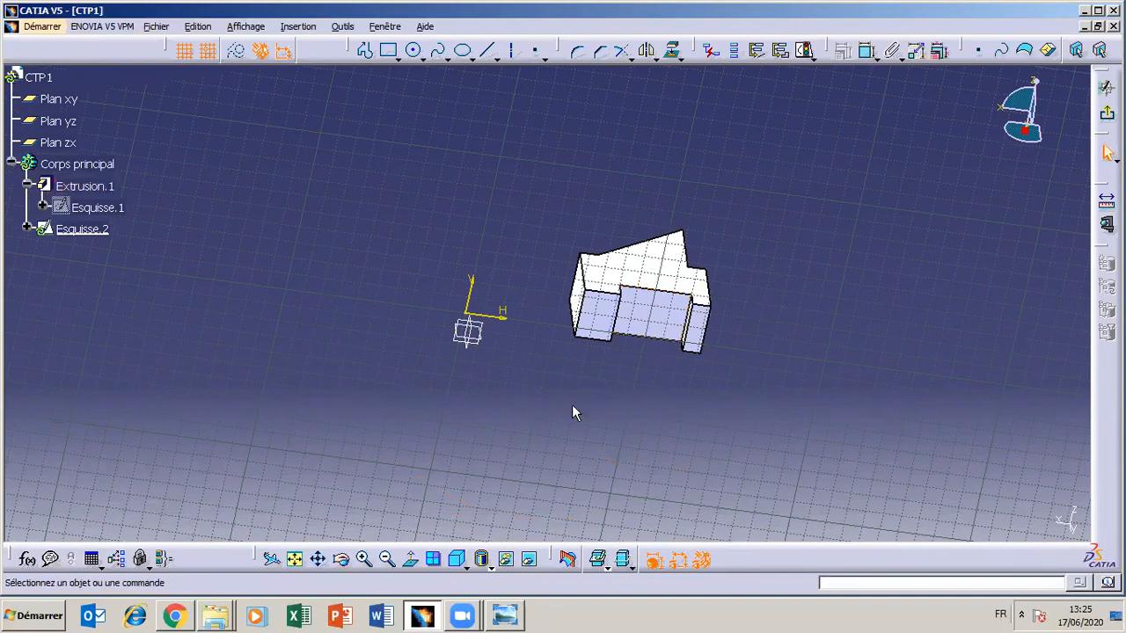
{"action": "left_click", "coordinate": [508, 617]}
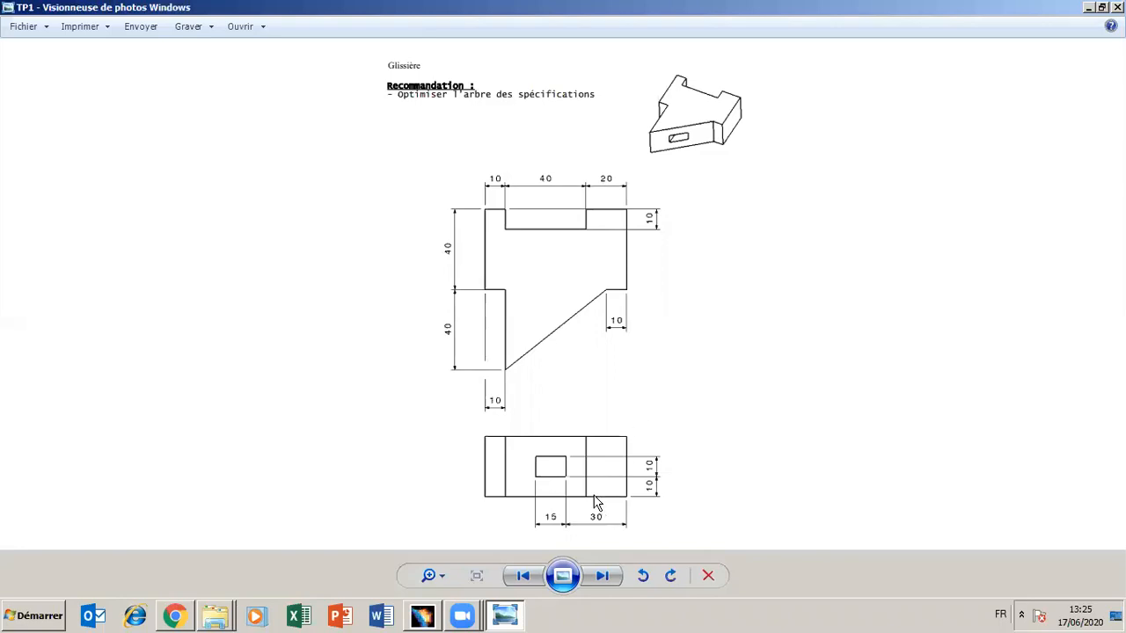
{"action": "left_click", "coordinate": [505, 617]}
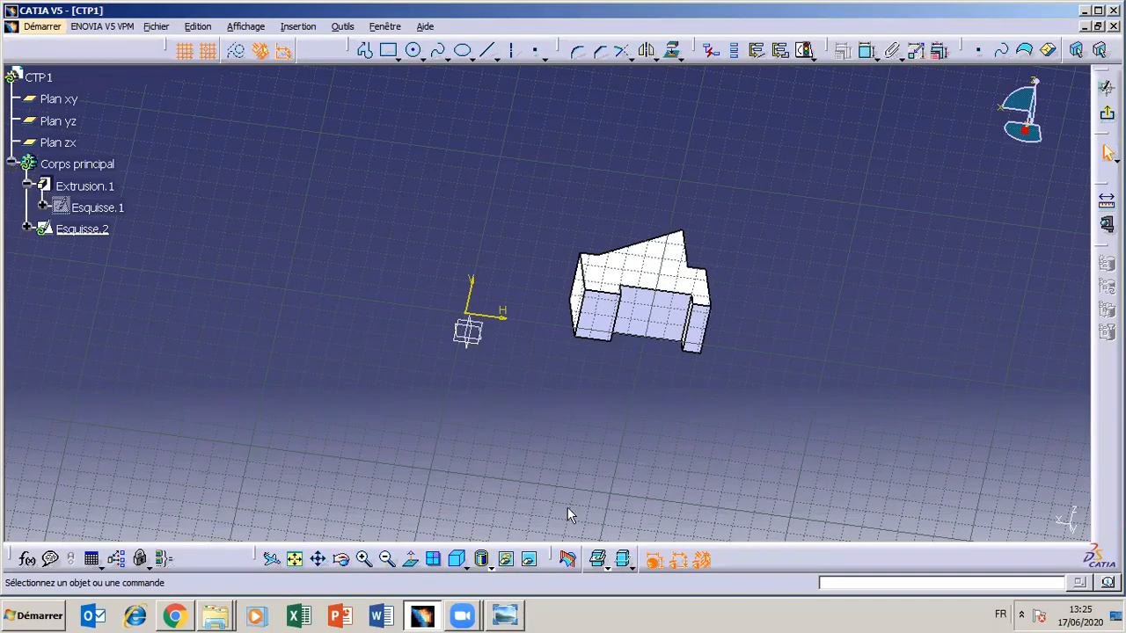
{"action": "left_click", "coordinate": [1106, 113]}
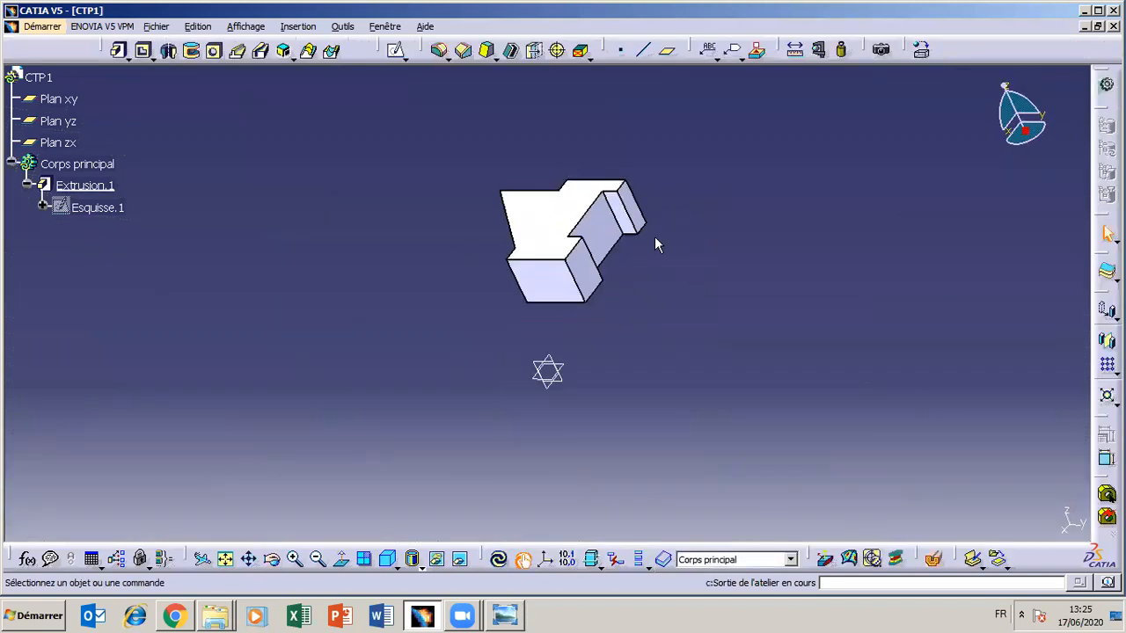
Start a sketch on the notch floor face and draw a rectangle about 20 mm wide and 10 mm high inside it.
{"action": "left_click", "coordinate": [606, 247]}
{"action": "left_click", "coordinate": [395, 49]}
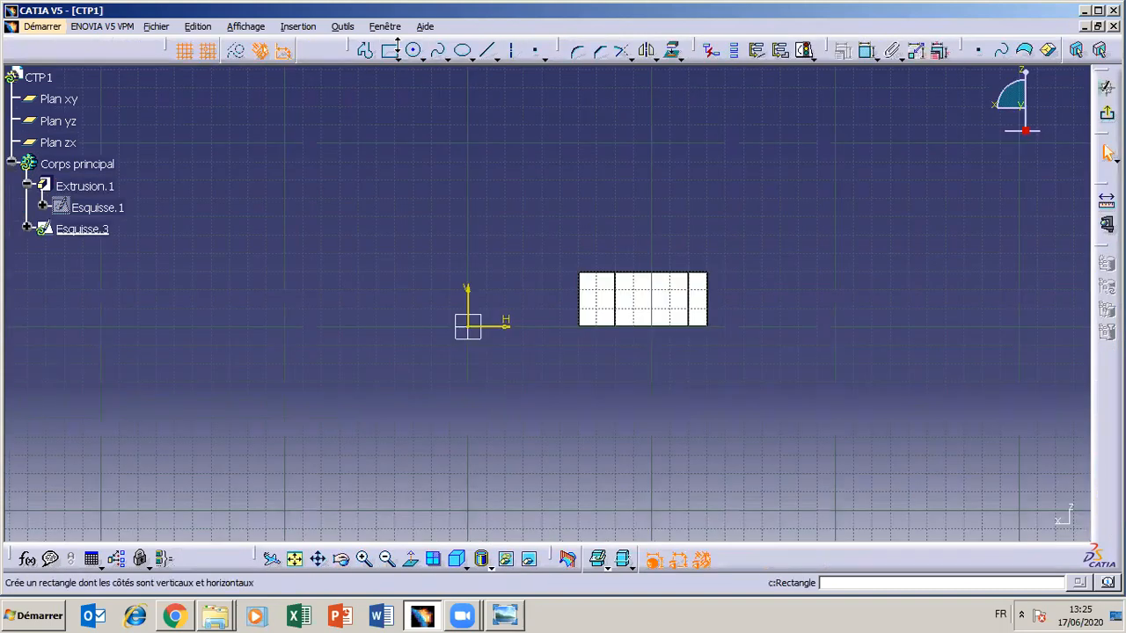
{"action": "left_click", "coordinate": [361, 561]}
{"action": "left_click", "coordinate": [361, 561]}
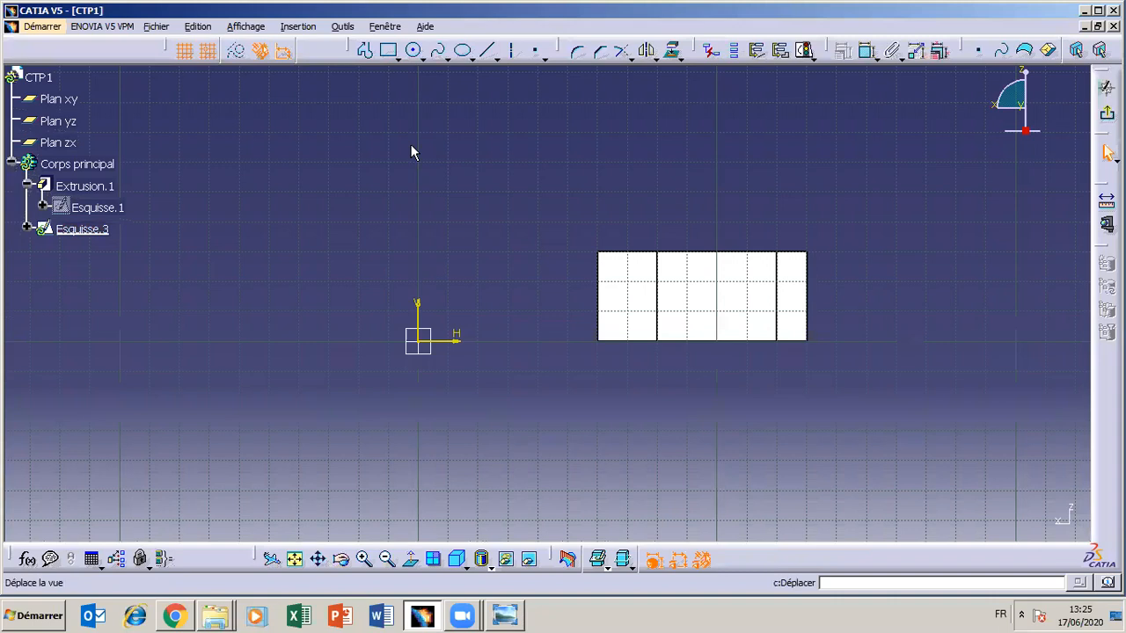
{"action": "left_click", "coordinate": [388, 50]}
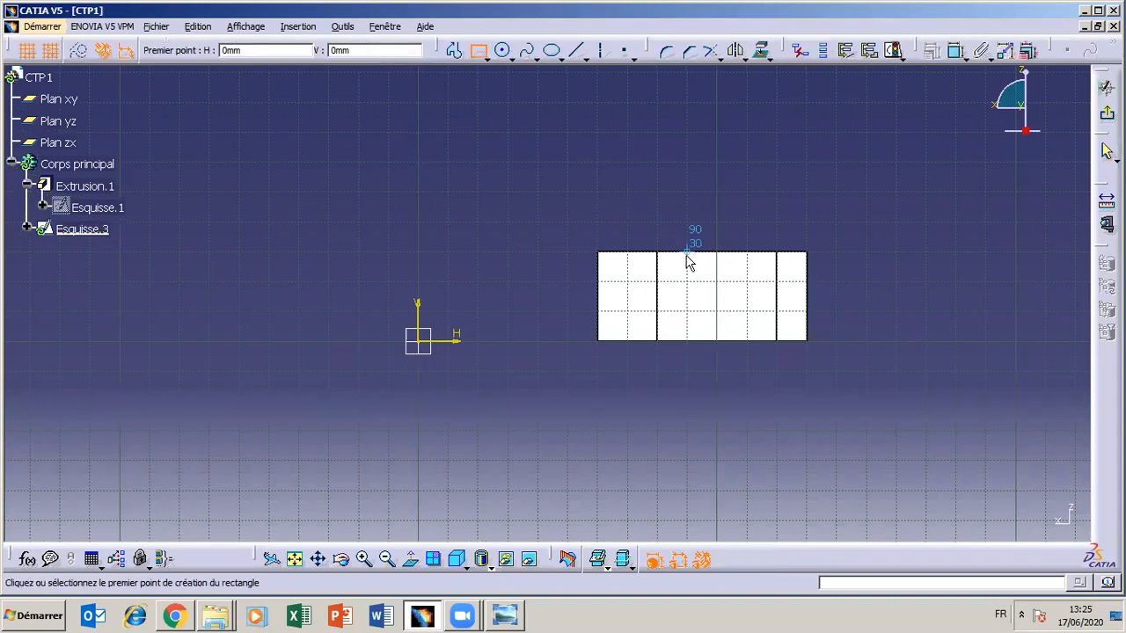
{"action": "left_click", "coordinate": [747, 311]}
{"action": "left_click", "coordinate": [688, 282]}
{"action": "left_click", "coordinate": [750, 402]}
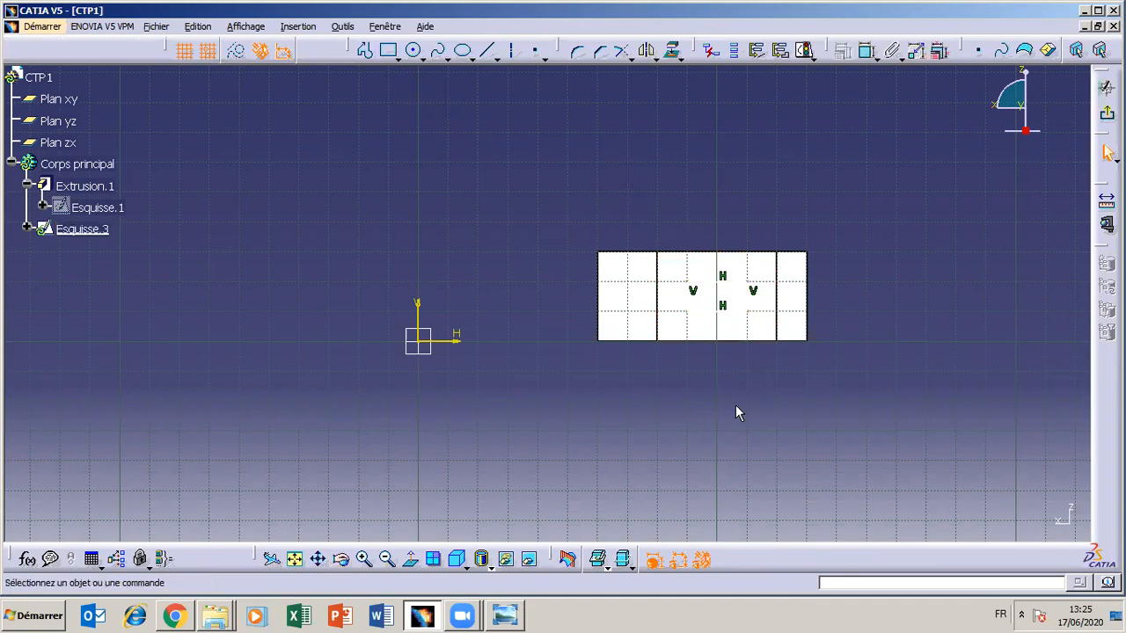
Check the pocket's width on the TP1 drawing and dimension the rectangle's width at 15 mm.
{"action": "left_click", "coordinate": [504, 615]}
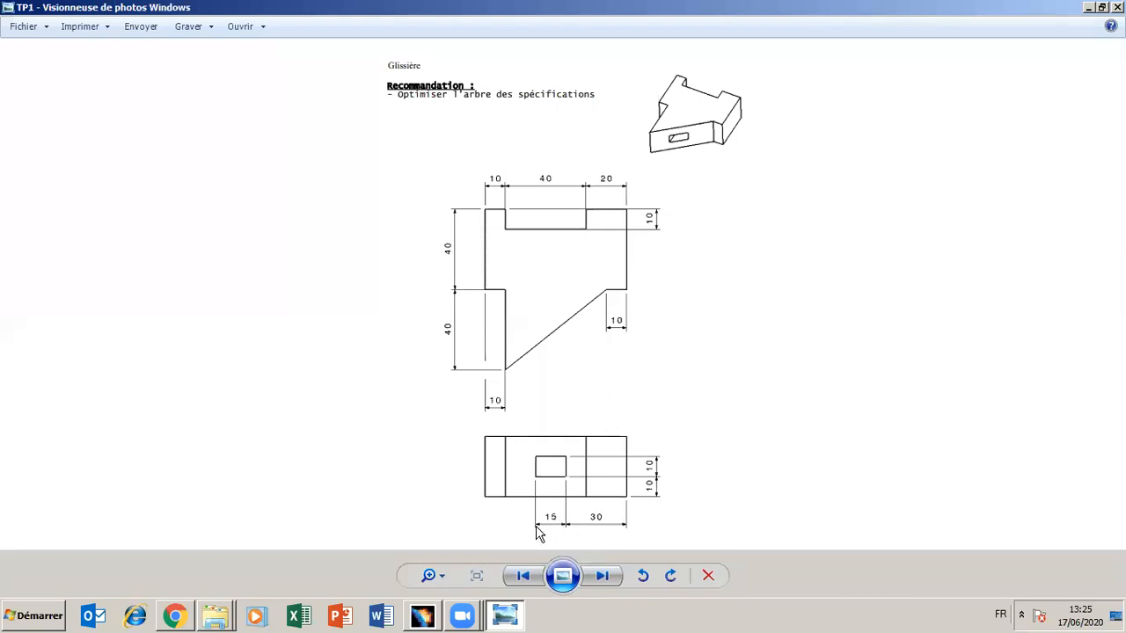
{"action": "key", "text": "alt+Tab"}
{"action": "left_click", "coordinate": [719, 341]}
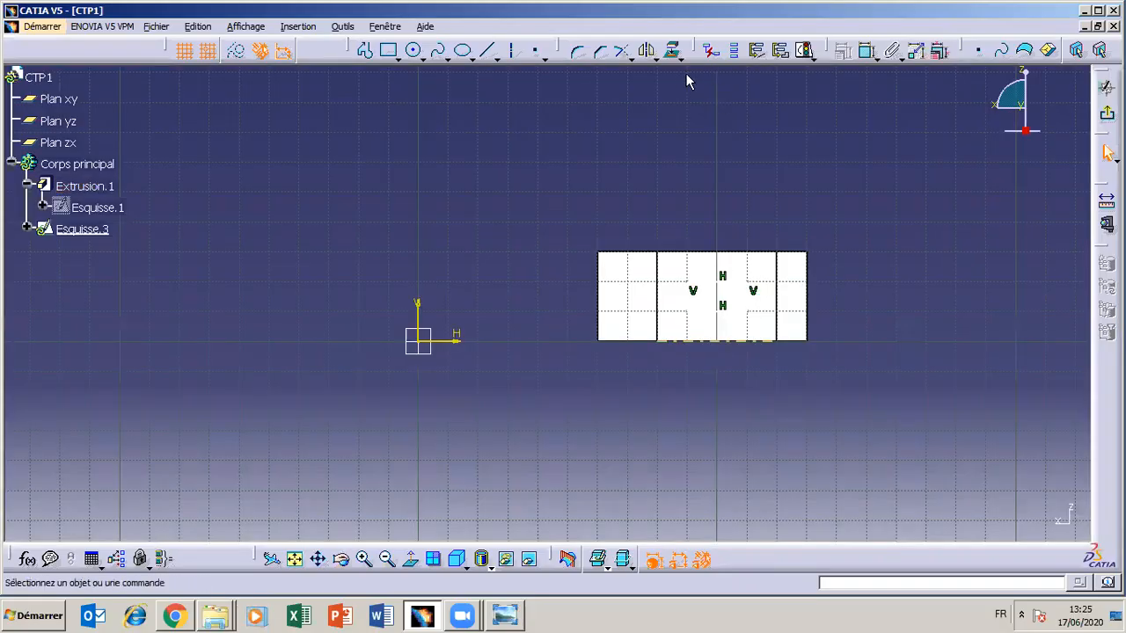
{"action": "left_click", "coordinate": [864, 53]}
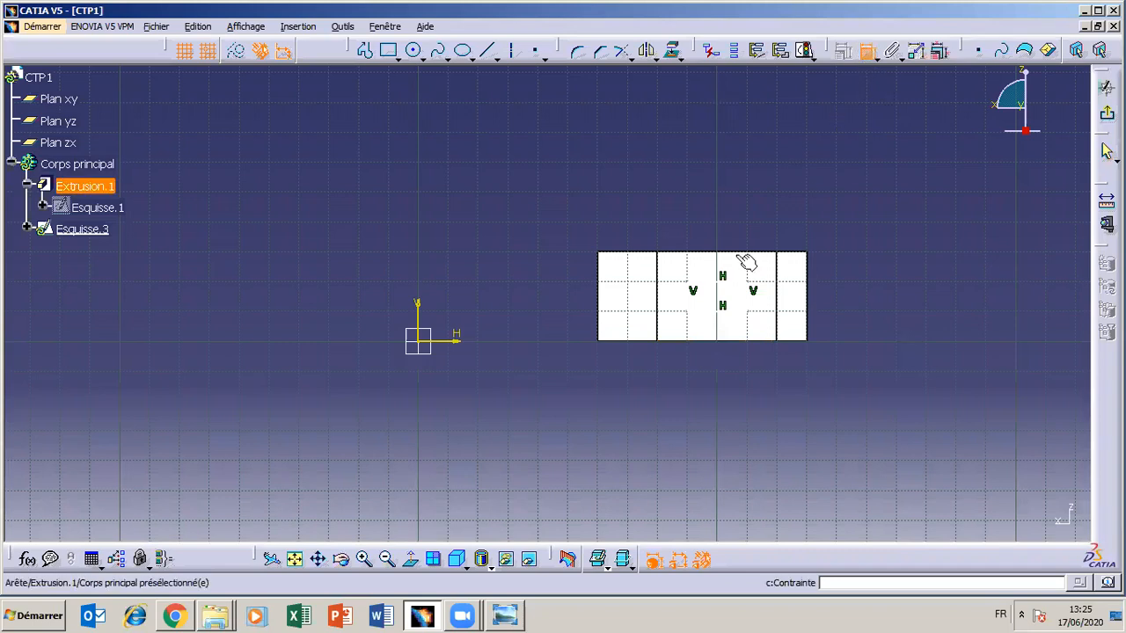
{"action": "left_click", "coordinate": [704, 296]}
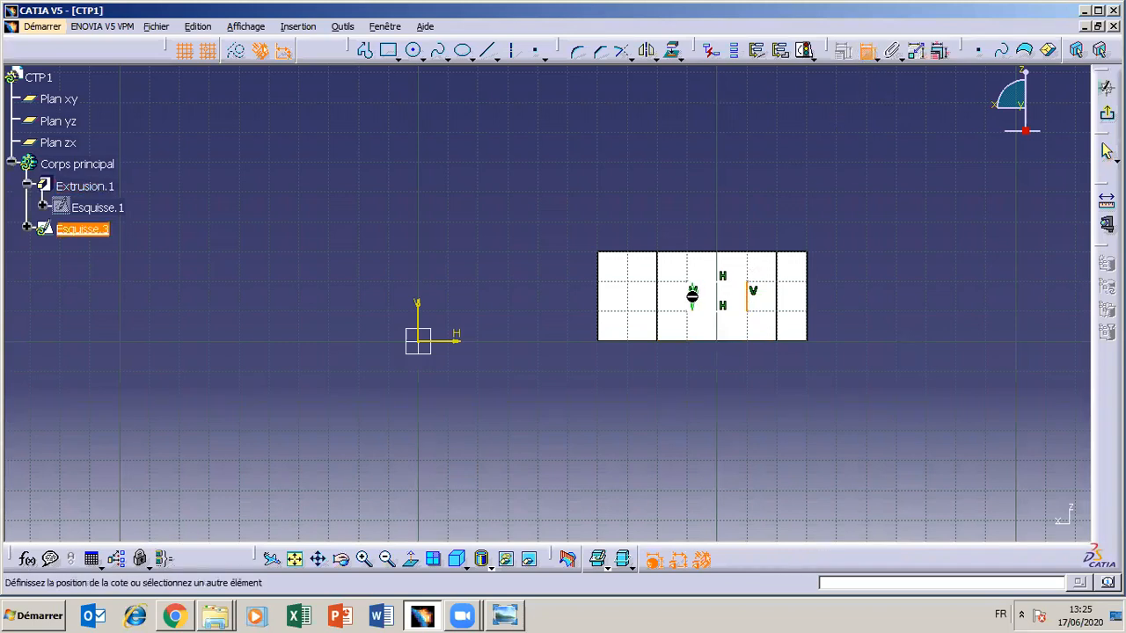
{"action": "left_click", "coordinate": [689, 297]}
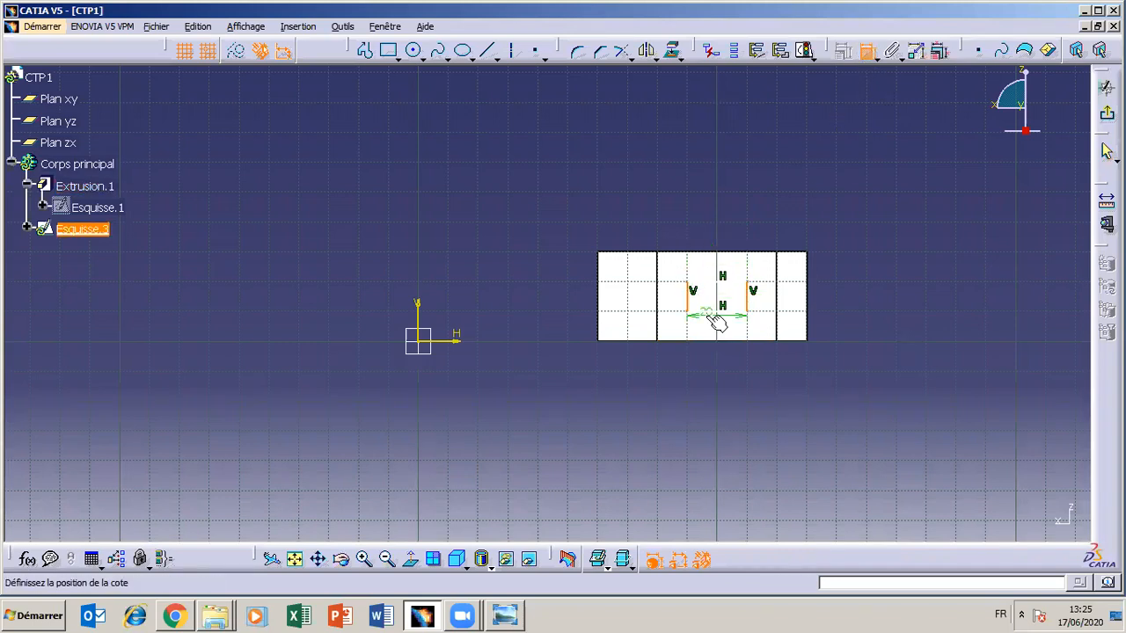
{"action": "double_click", "coordinate": [716, 384]}
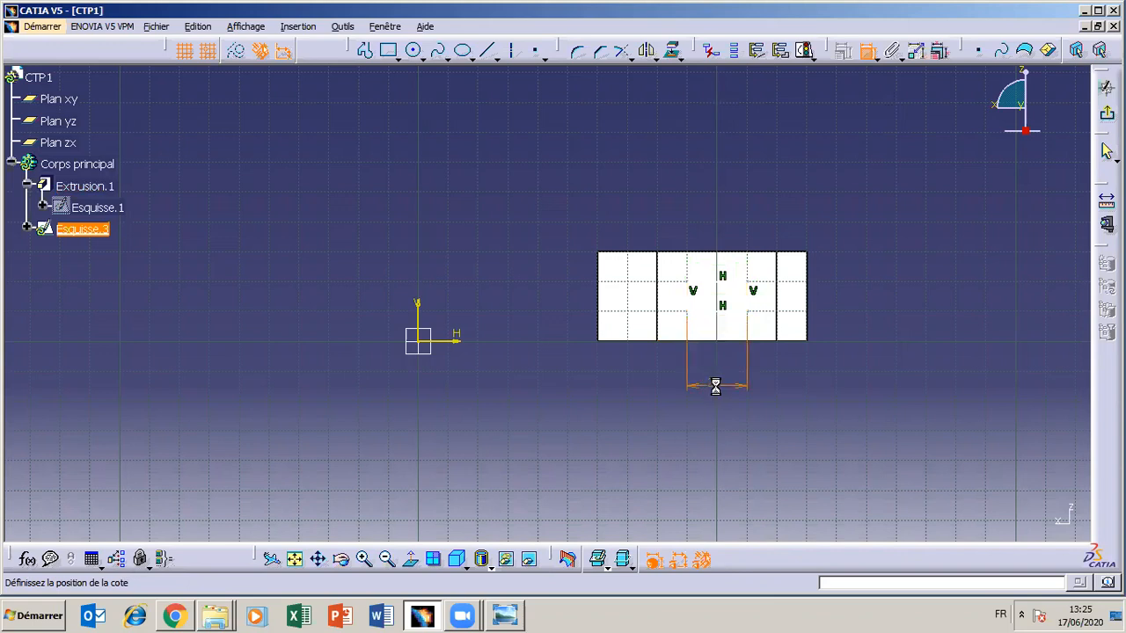
{"action": "type", "text": "1"}
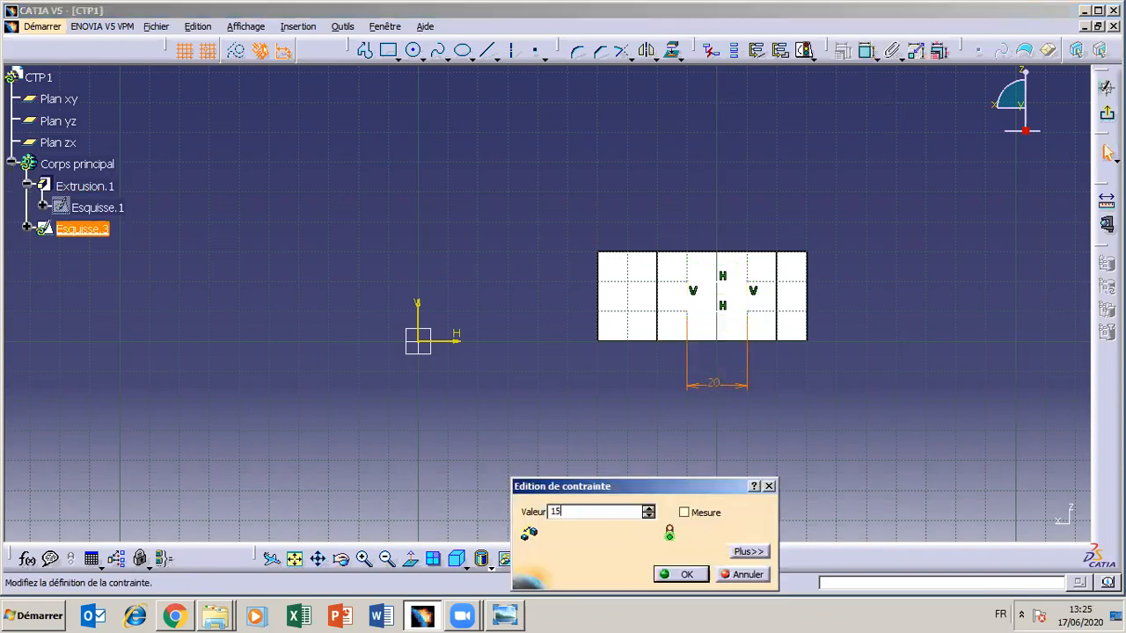
{"action": "type", "text": "5"}
{"action": "key", "text": "Return"}
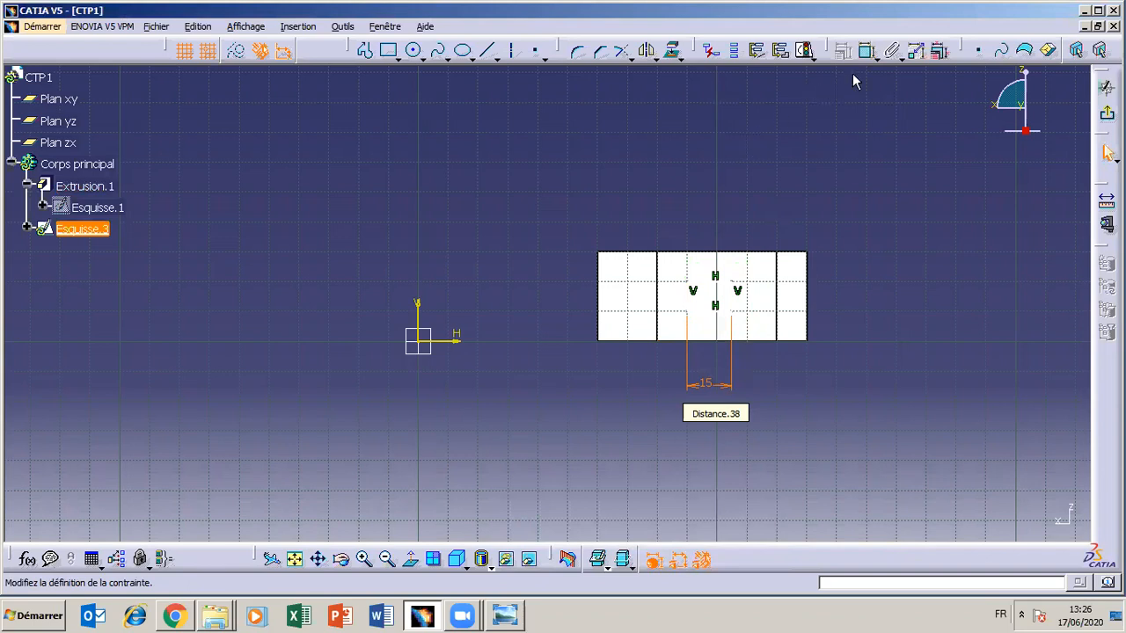
Dimension the rectangle's height between its upper and lower sides.
{"action": "left_click", "coordinate": [713, 282]}
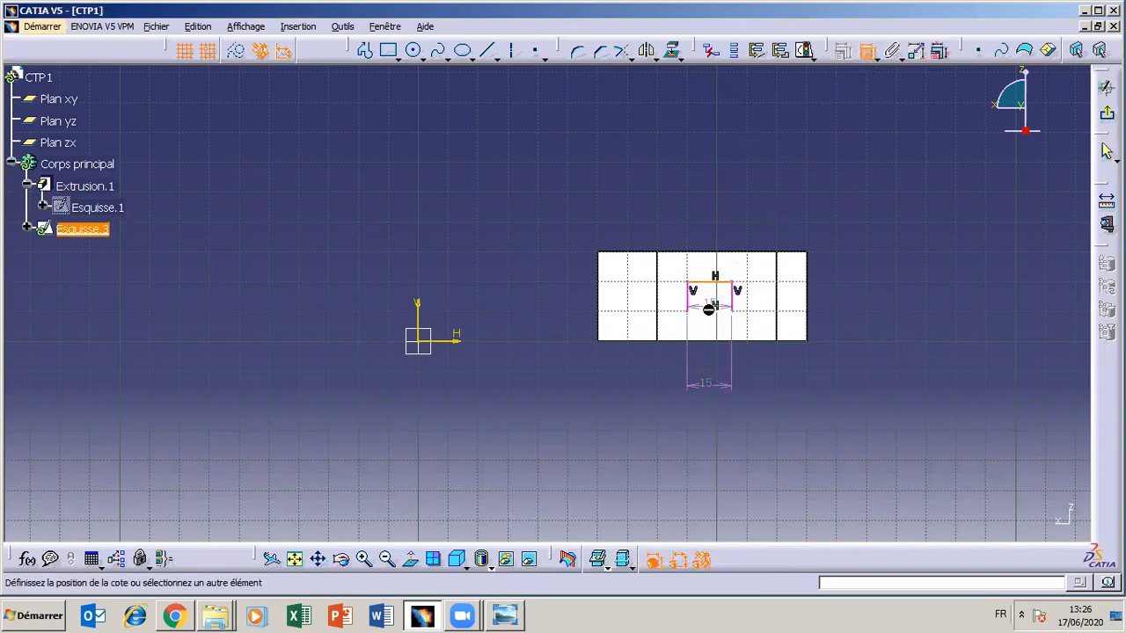
{"action": "left_click", "coordinate": [715, 310]}
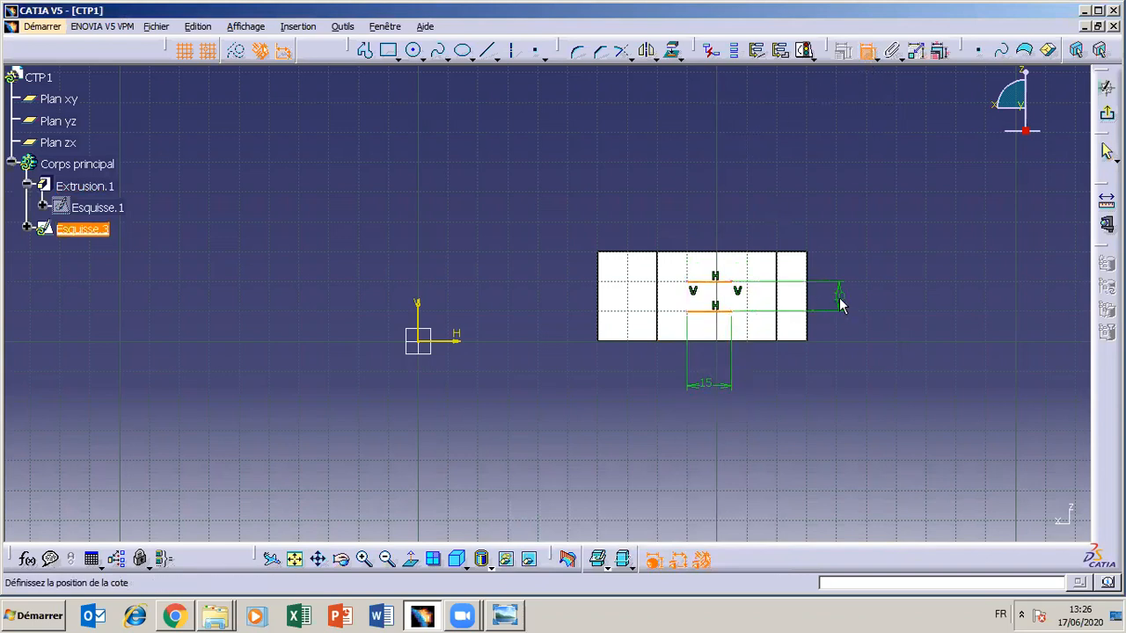
{"action": "left_click", "coordinate": [840, 304]}
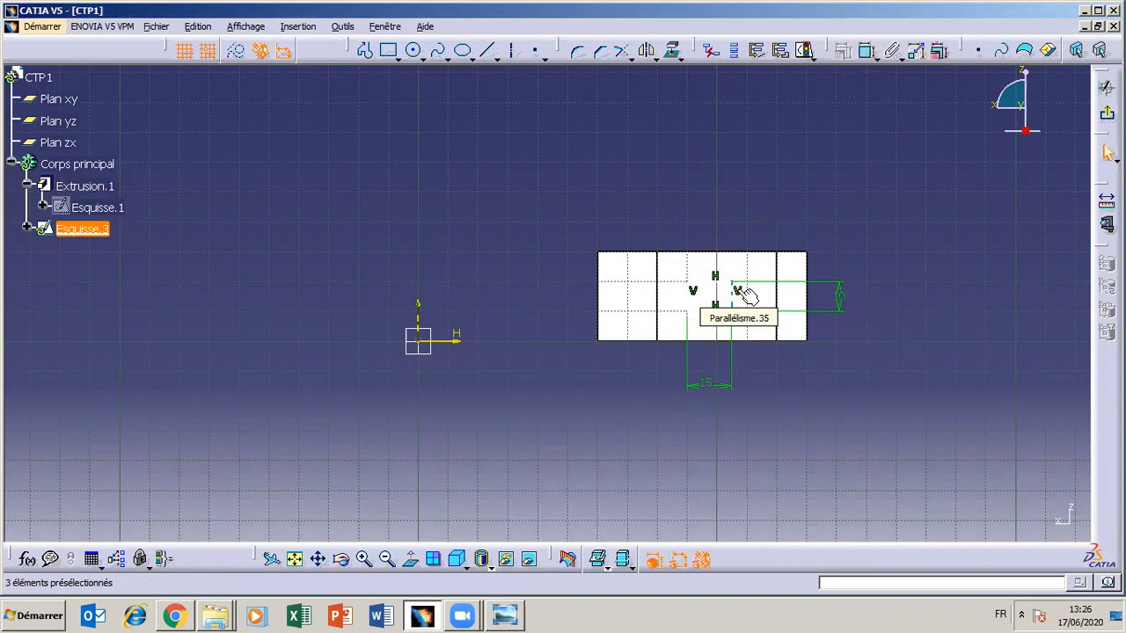
Consult the TP1 drawing and dimension the horizontal distance from the part's left outer edge to the rectangle's left side.
{"action": "mouse_move", "coordinate": [504, 618]}
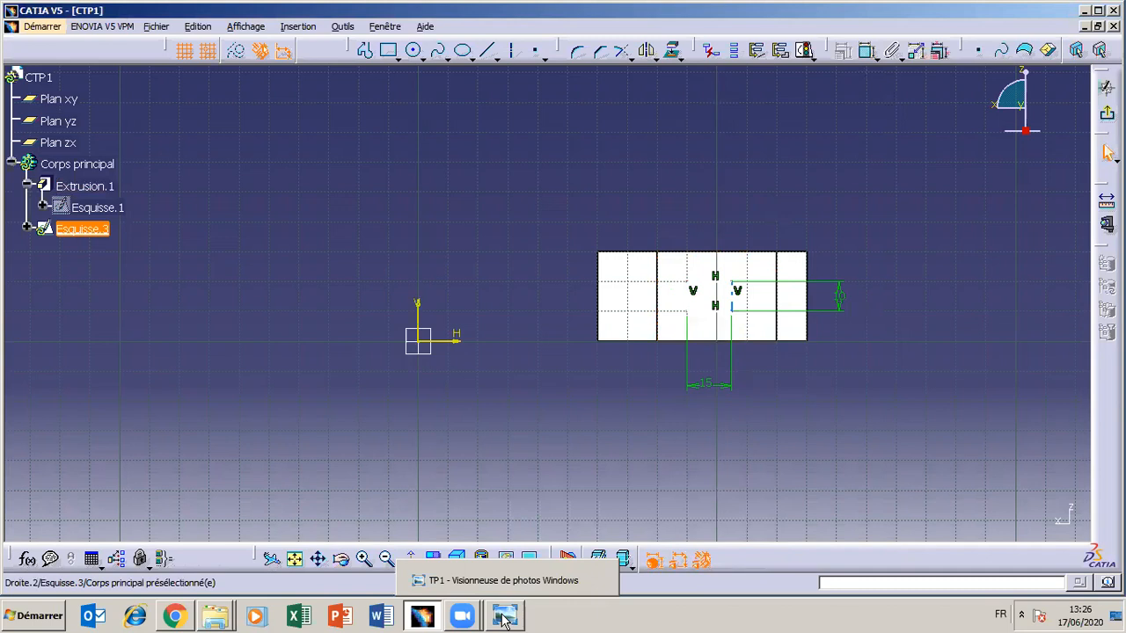
{"action": "left_click", "coordinate": [504, 619]}
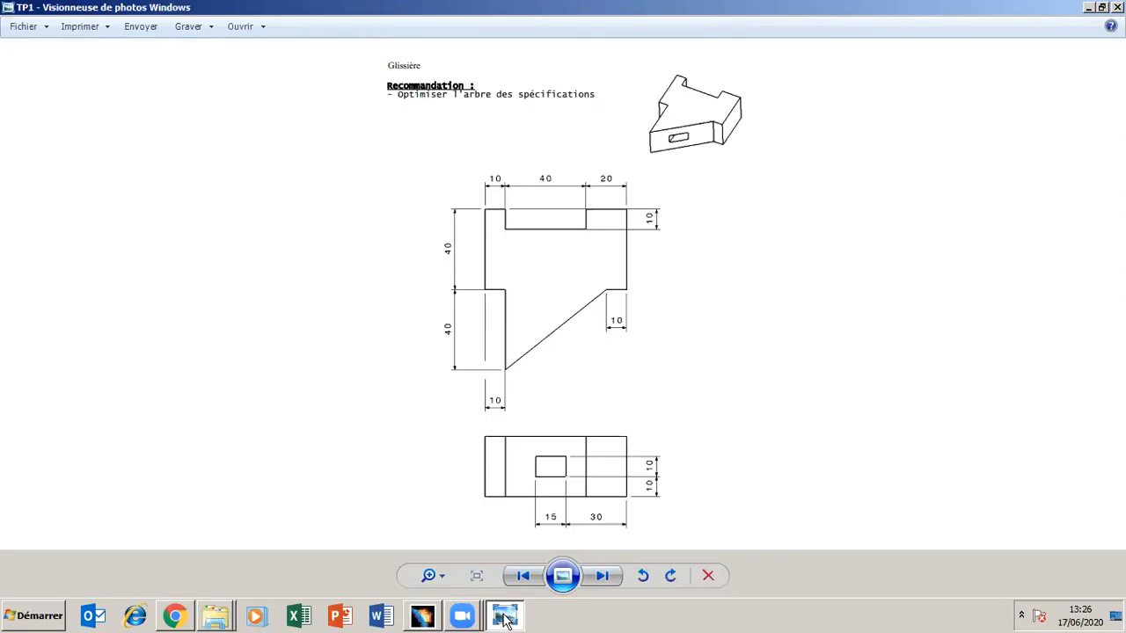
{"action": "left_click", "coordinate": [504, 615]}
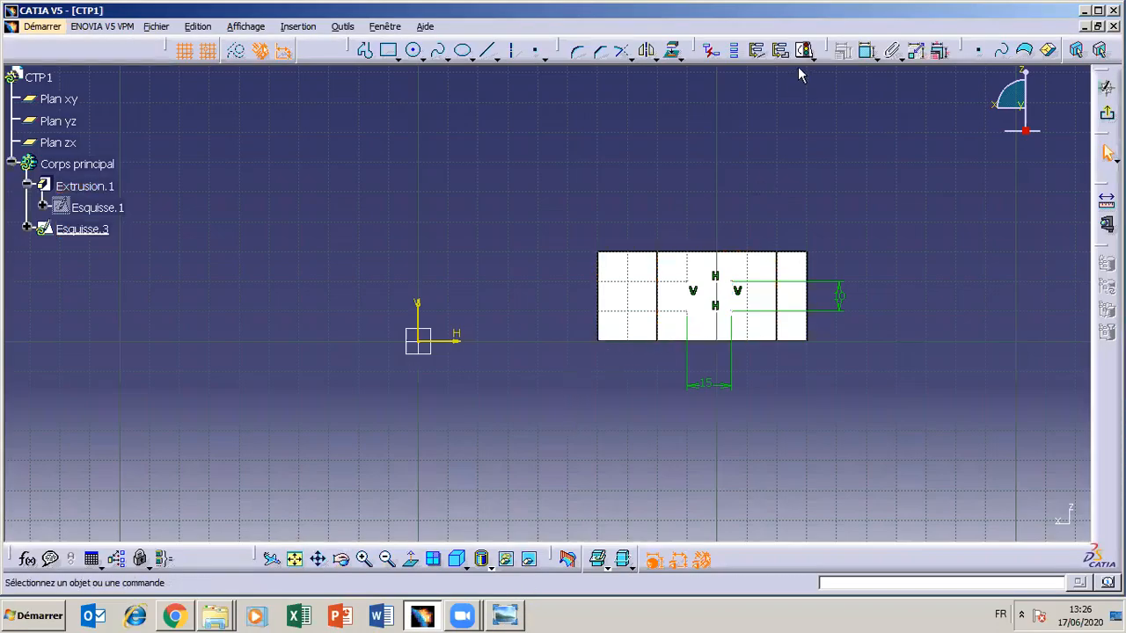
{"action": "left_click", "coordinate": [865, 53]}
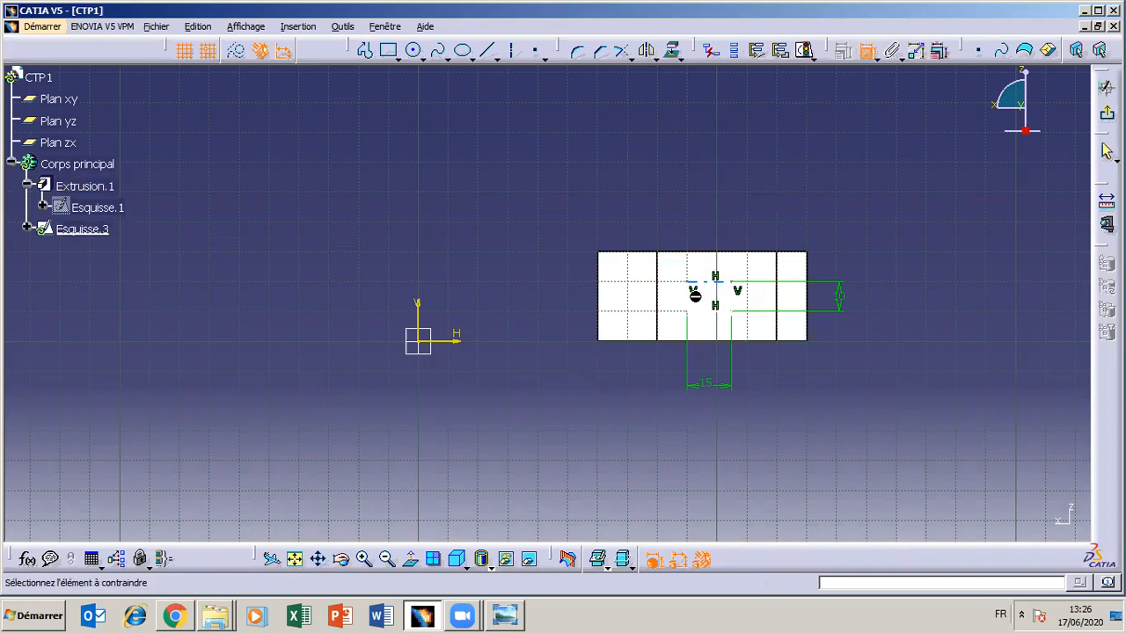
{"action": "left_click", "coordinate": [687, 296]}
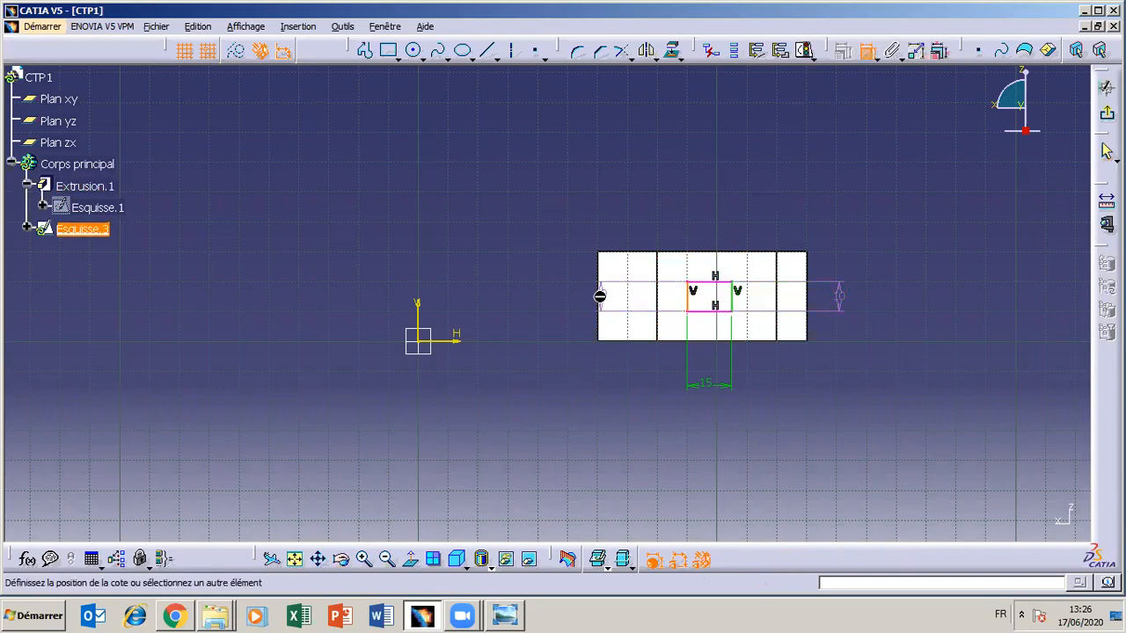
{"action": "left_click", "coordinate": [602, 309]}
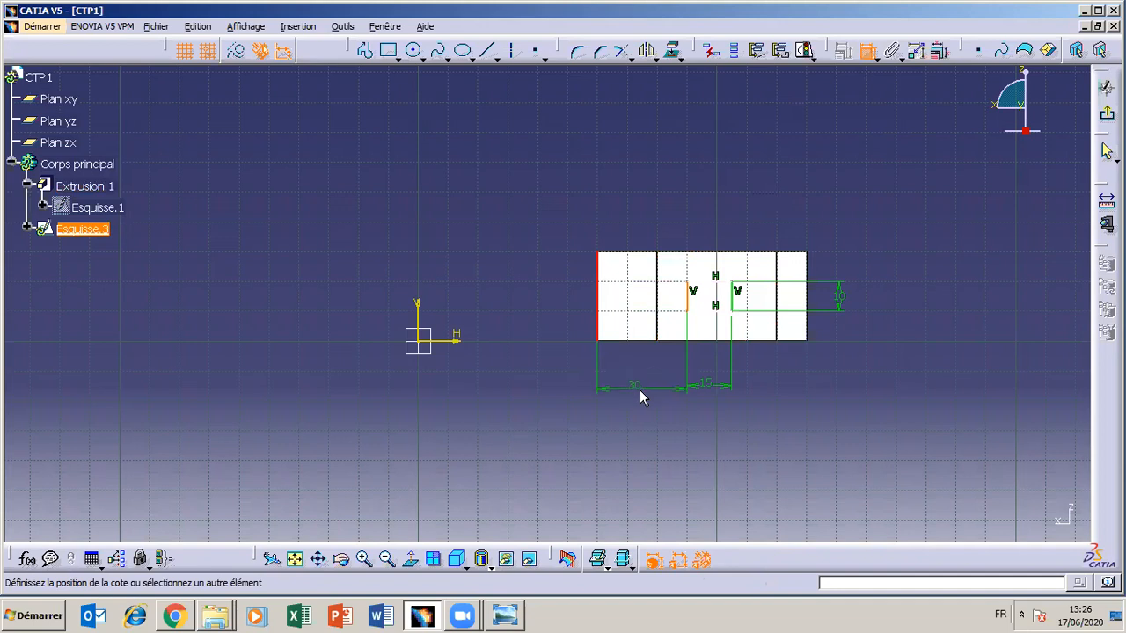
{"action": "left_click", "coordinate": [651, 394]}
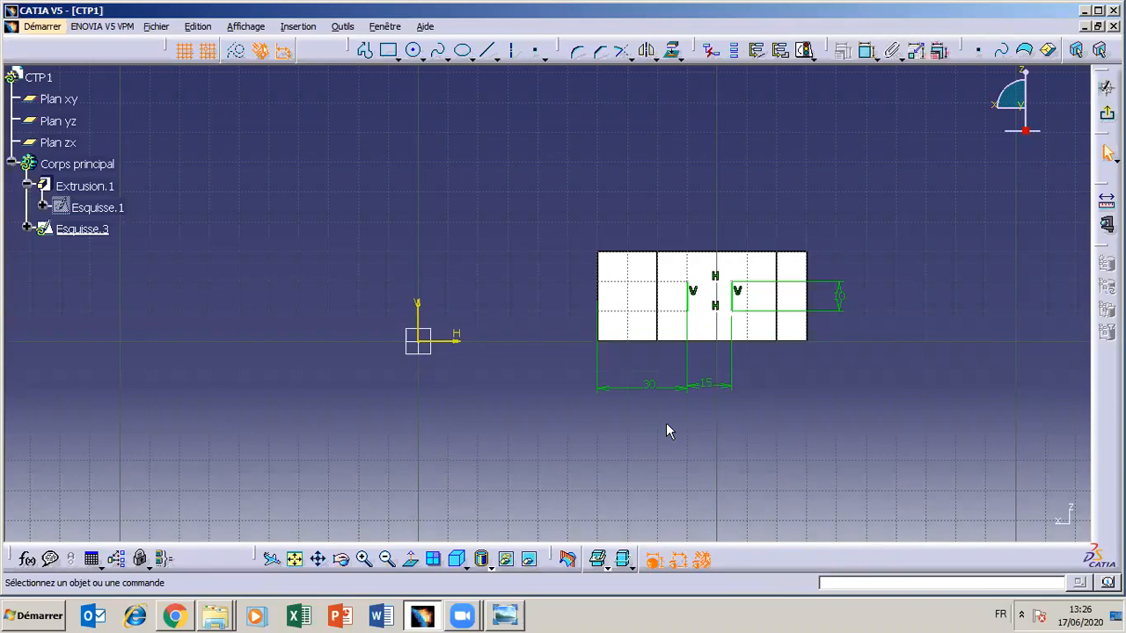
Consult the TP1 drawing and dimension the vertical distance from the part's bottom edge to the rectangle's lower side.
{"action": "left_click", "coordinate": [511, 608]}
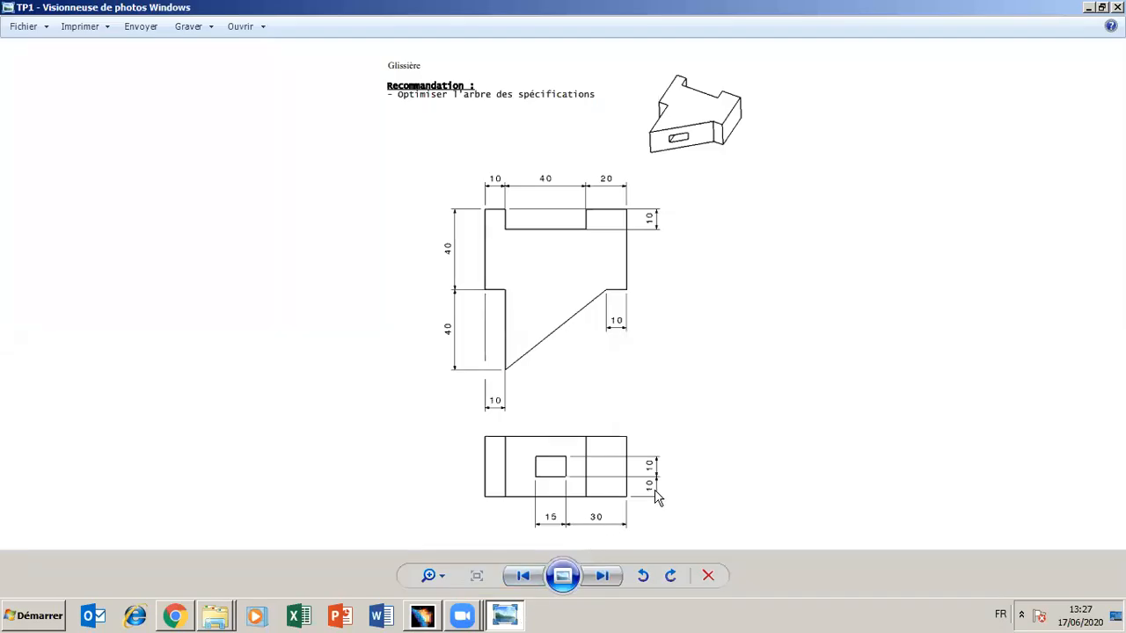
{"action": "left_click", "coordinate": [506, 612]}
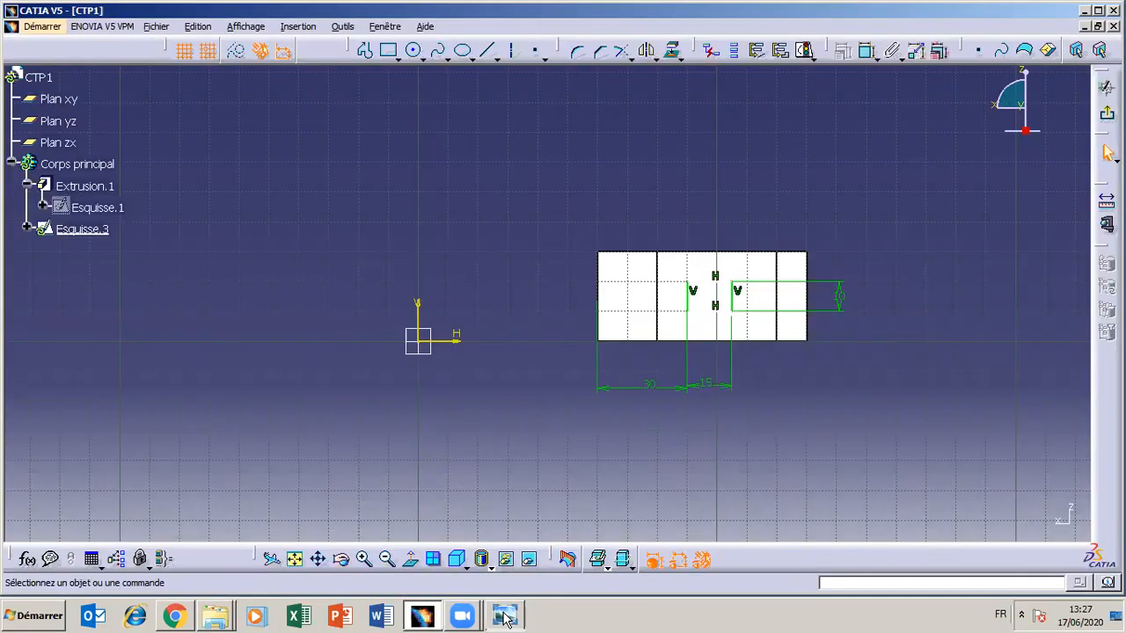
{"action": "left_click", "coordinate": [868, 50]}
{"action": "left_click", "coordinate": [707, 310]}
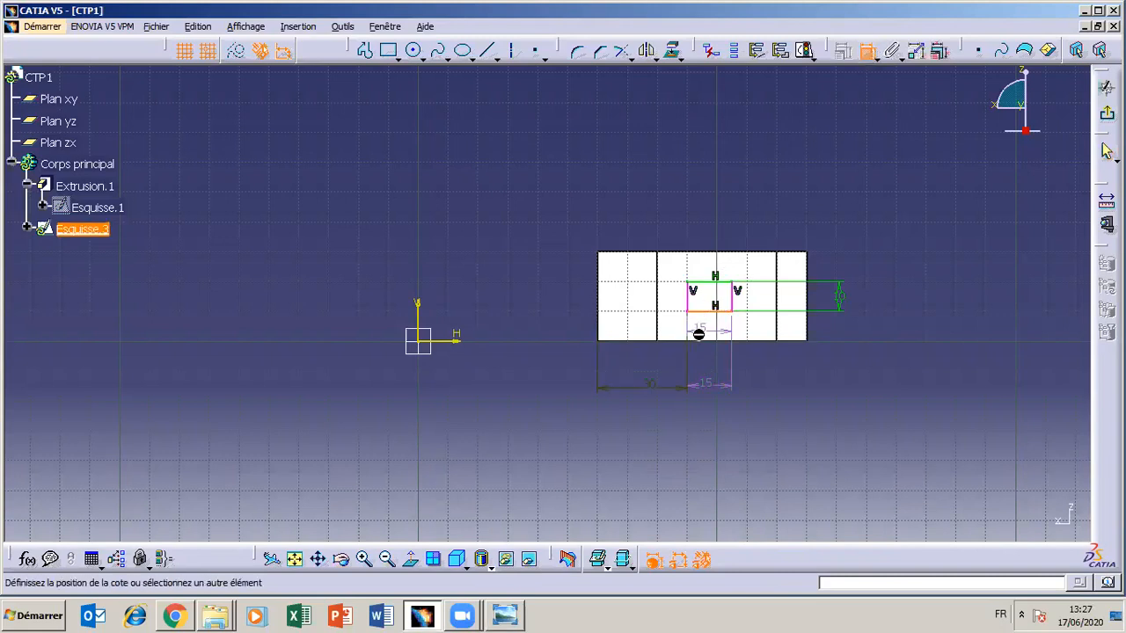
{"action": "left_click", "coordinate": [683, 345]}
{"action": "left_click", "coordinate": [686, 347]}
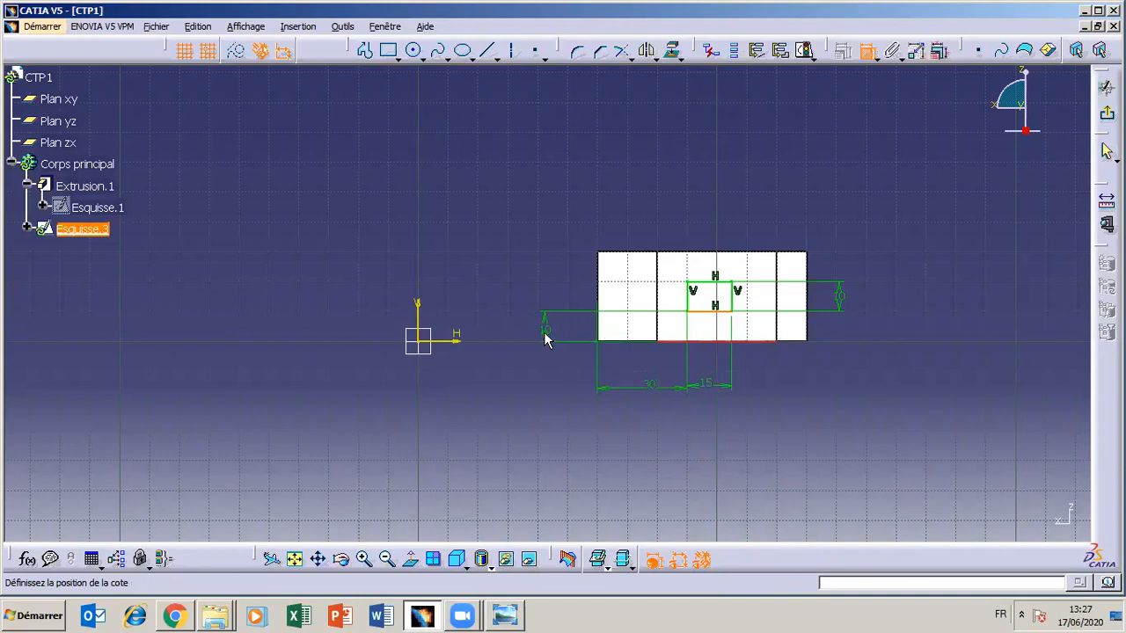
{"action": "left_click", "coordinate": [558, 334]}
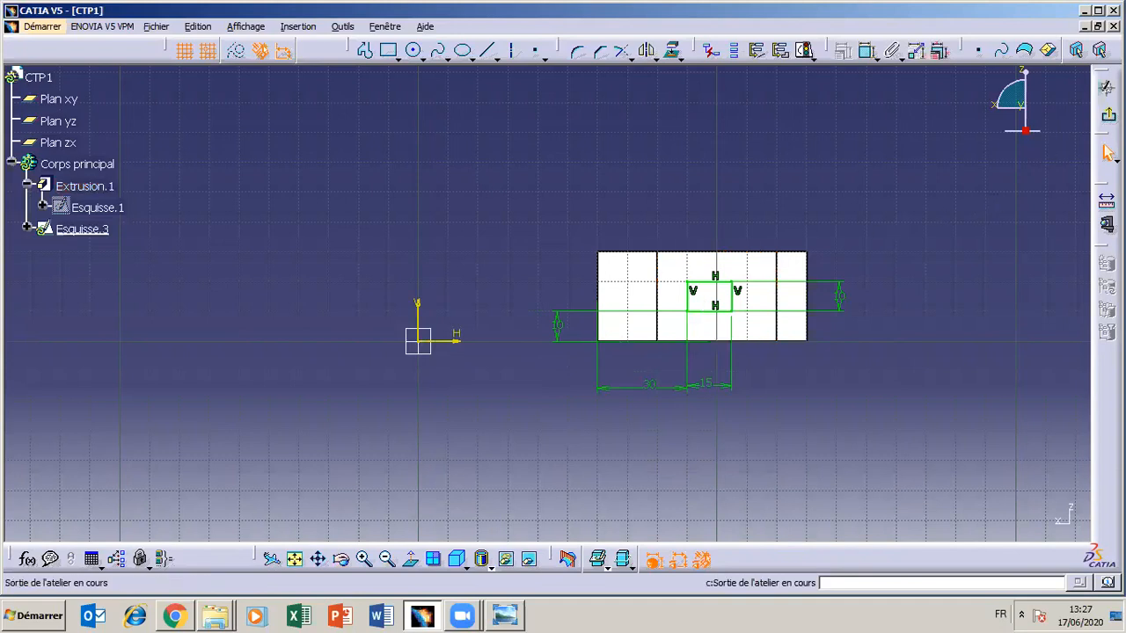
Leave the rectangle sketch and cut it as a pocket with the limit type "Jusqu'au suivant".
{"action": "left_click", "coordinate": [1106, 148]}
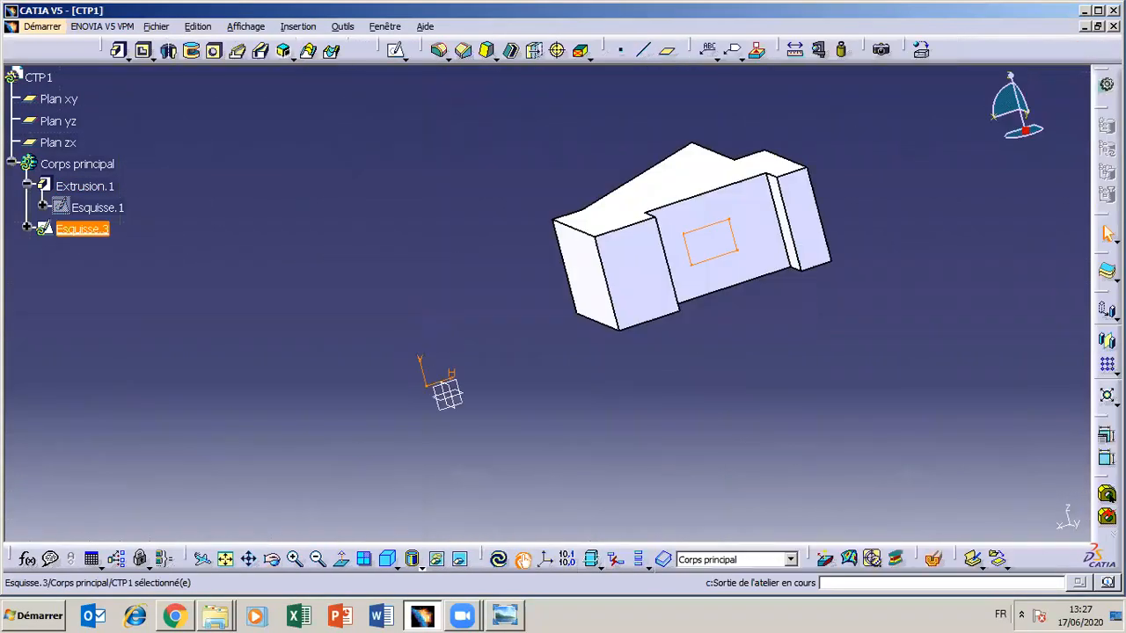
{"action": "left_click", "coordinate": [145, 52]}
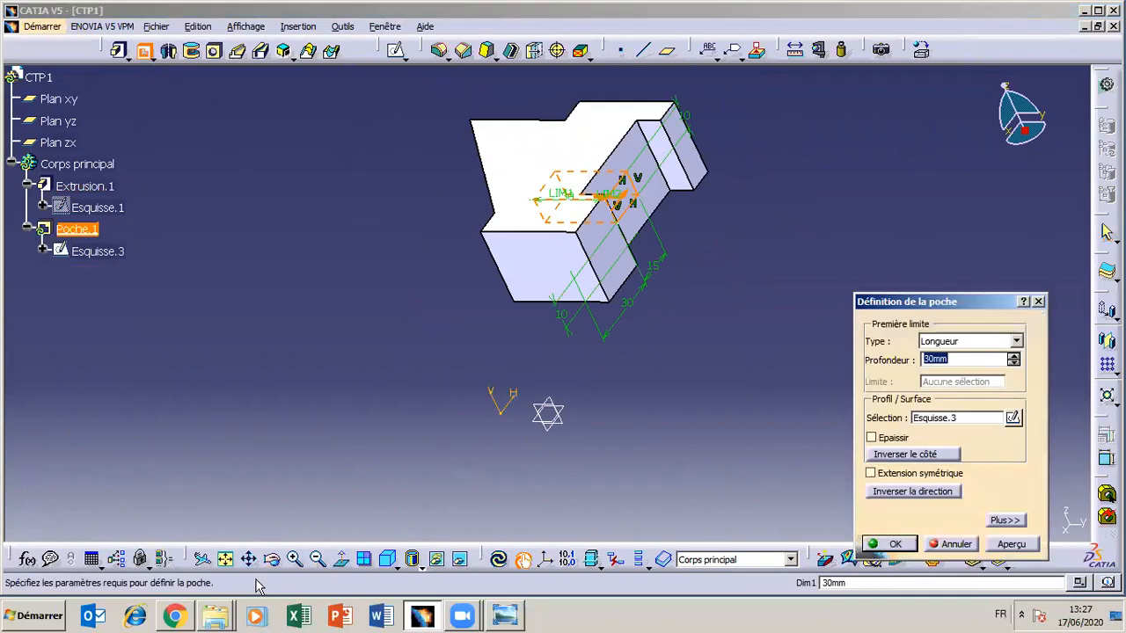
{"action": "left_click_drag", "start_coordinate": [484, 222], "coordinate": [611, 199]}
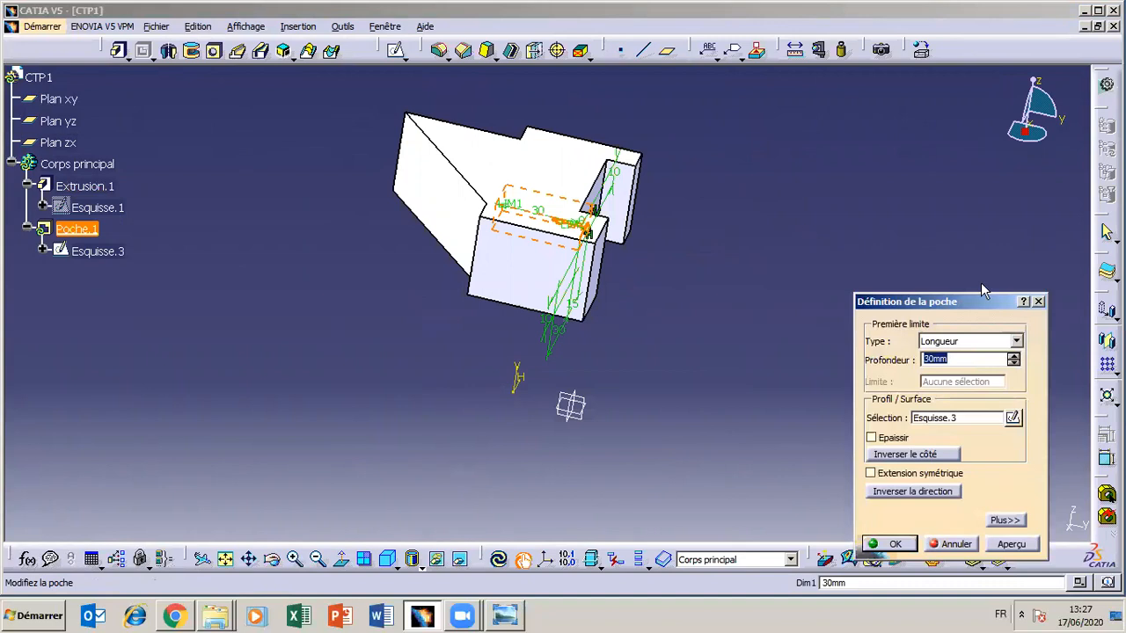
{"action": "left_click", "coordinate": [1018, 342]}
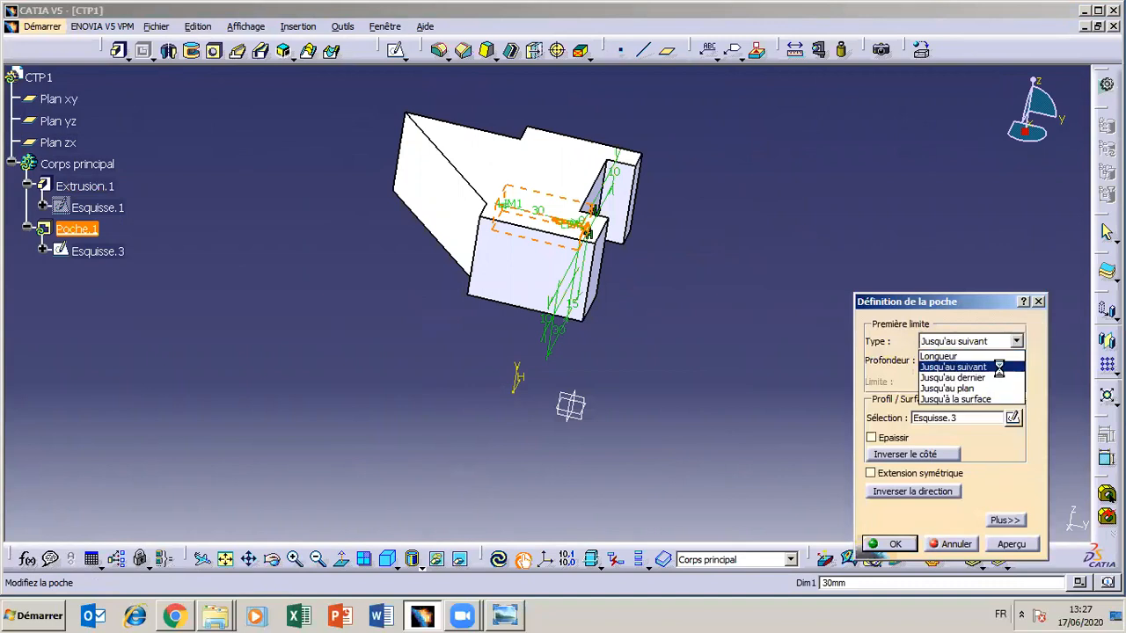
{"action": "left_click", "coordinate": [999, 363]}
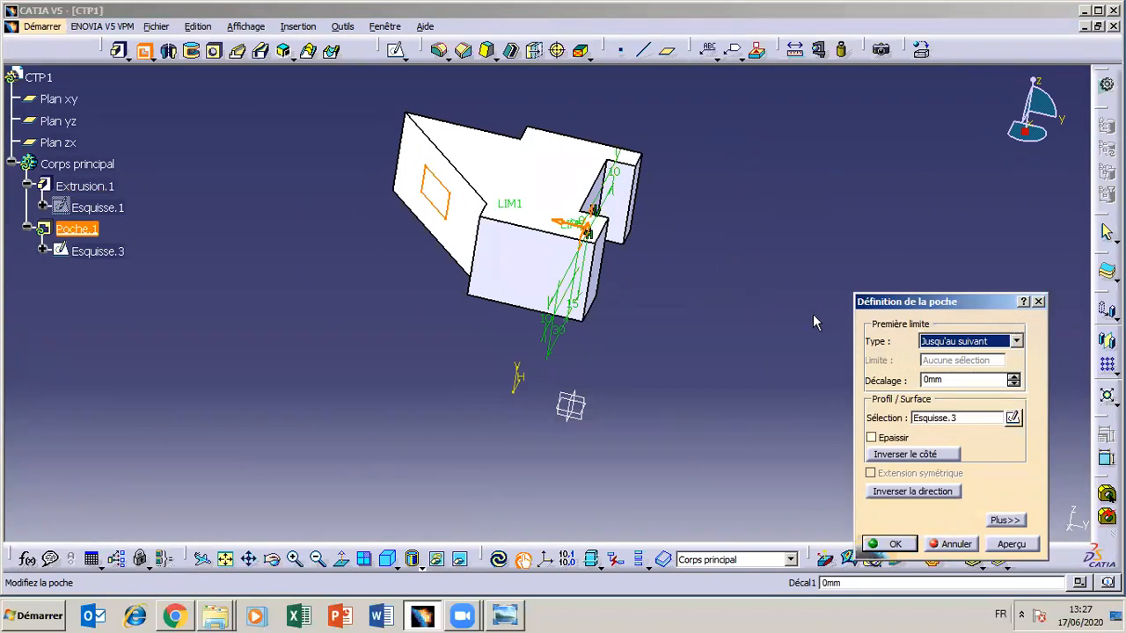
{"action": "left_click", "coordinate": [893, 543]}
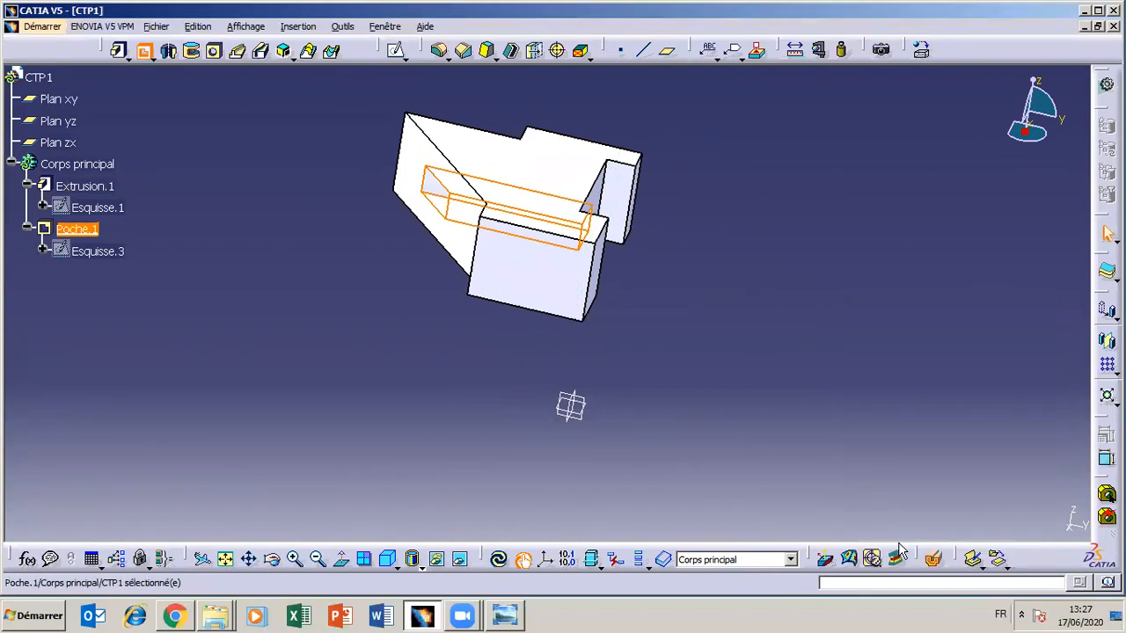
Inspect the finished part from several sides, checking the pocket's openings on the notch floor and the sloped face.
{"action": "left_click", "coordinate": [272, 560]}
{"action": "left_click_drag", "start_coordinate": [480, 202], "coordinate": [283, 315]}
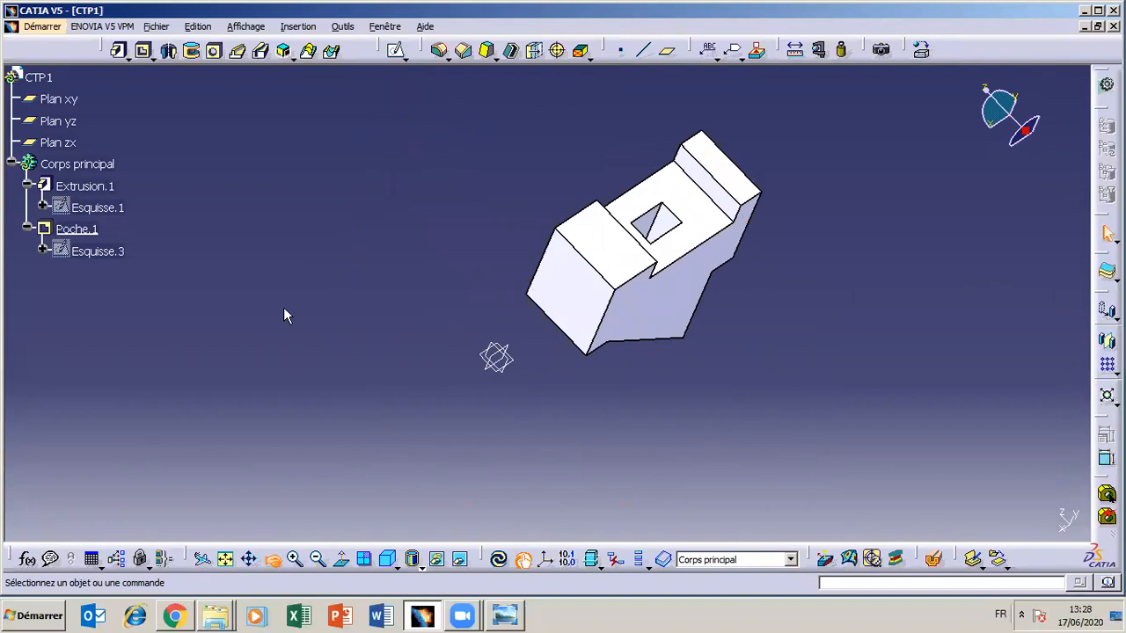
{"action": "left_click_drag", "start_coordinate": [721, 165], "coordinate": [634, 494]}
{"action": "left_click", "coordinate": [275, 557]}
{"action": "left_click_drag", "start_coordinate": [784, 256], "coordinate": [331, 209]}
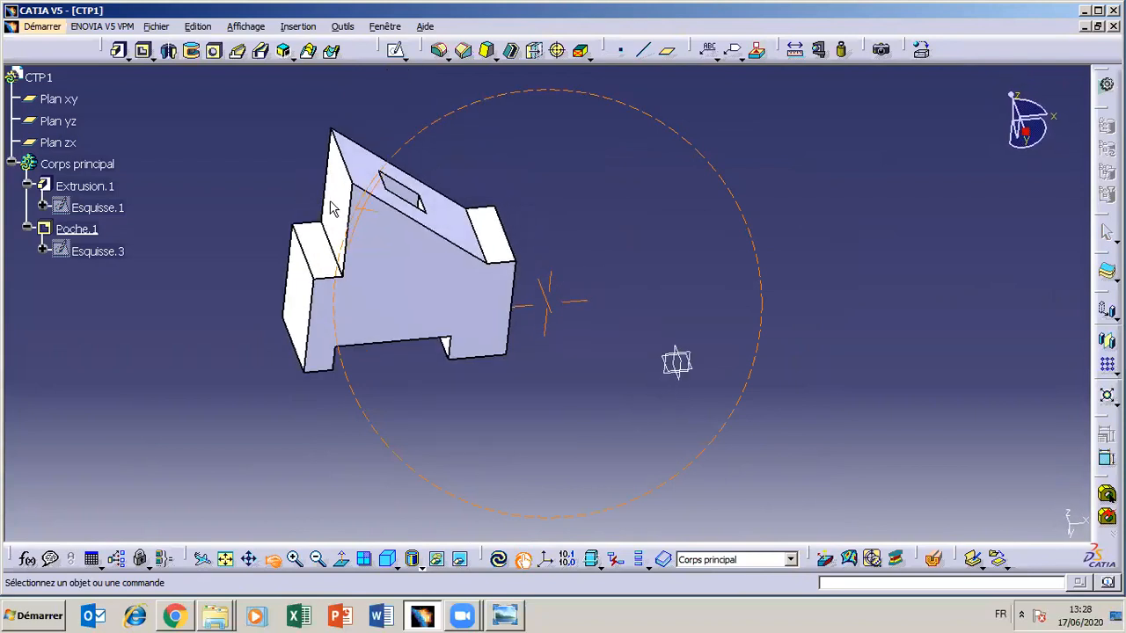
{"action": "left_click_drag", "start_coordinate": [332, 208], "coordinate": [266, 251]}
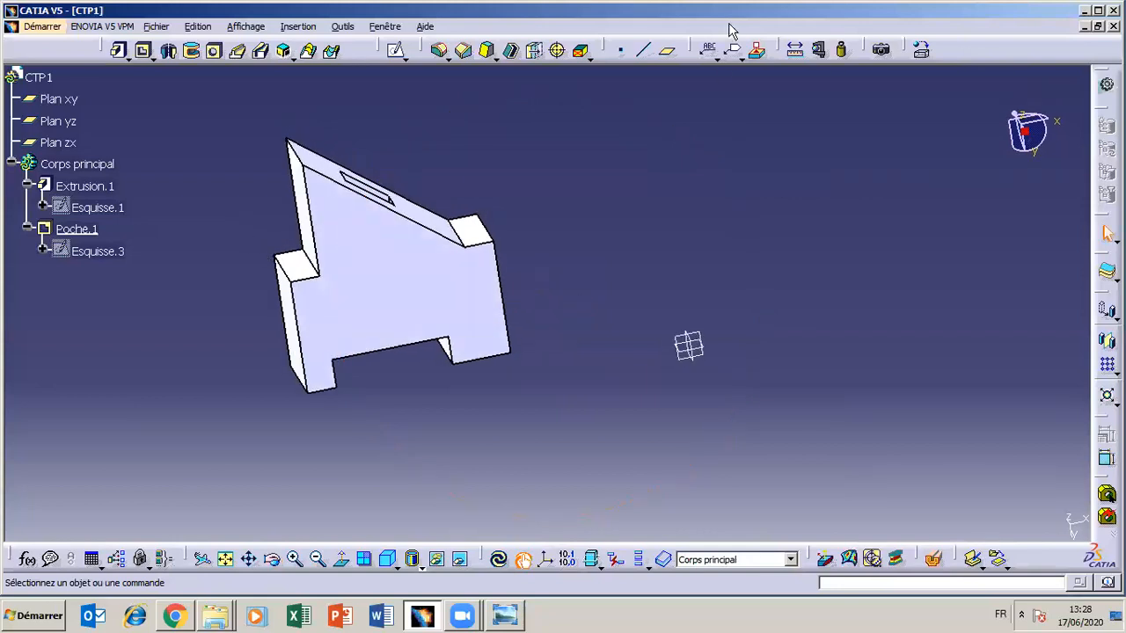